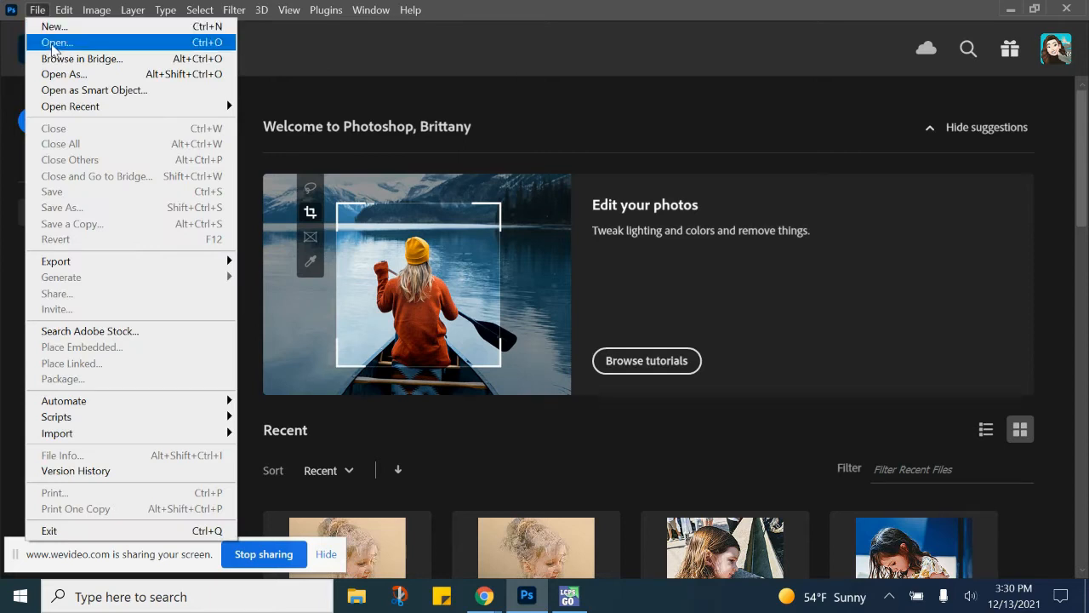
# Create a new document 11 inches wide and 14 inches high at 300 pixels/inch with a white background
pyautogui.click(53, 28)
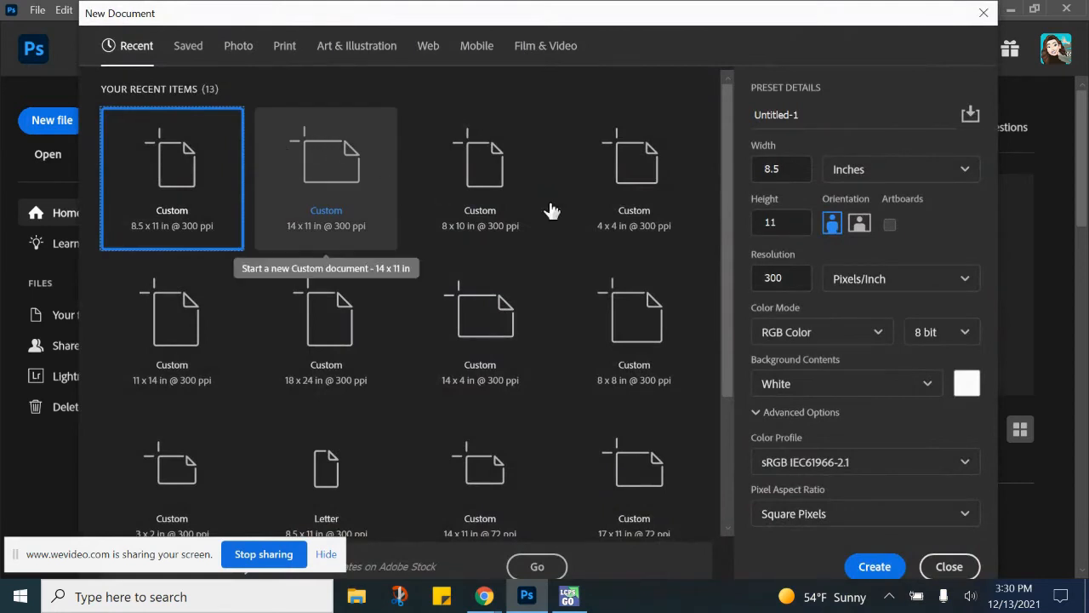
pyautogui.moveTo(794, 167); pyautogui.dragTo(719, 151)
pyautogui.write('11')
pyautogui.click(790, 224)
pyautogui.press('BackSpace')
pyautogui.write('4')
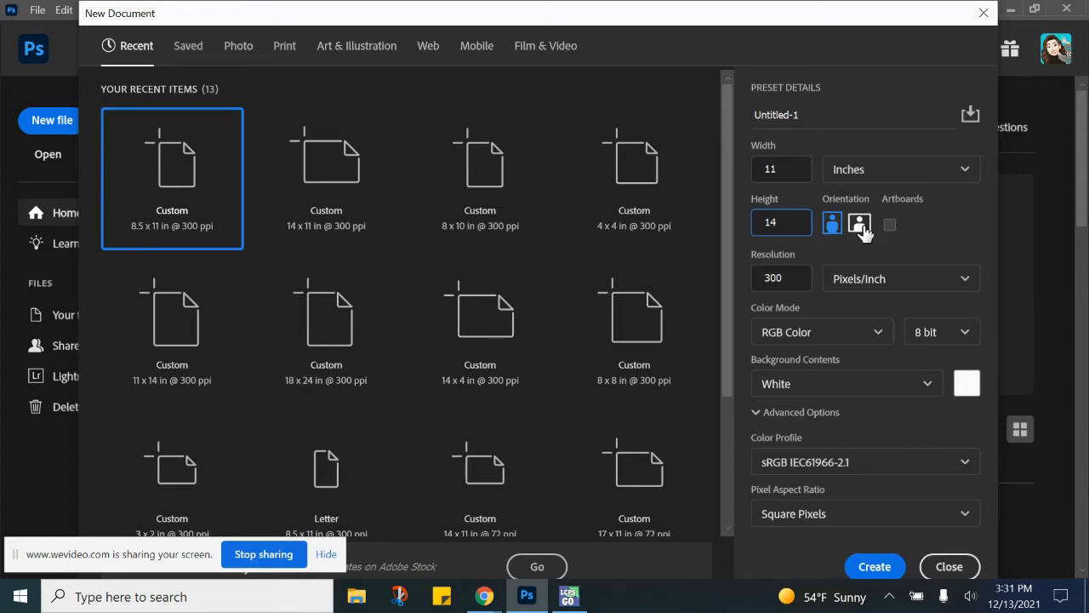
pyautogui.click(875, 567)
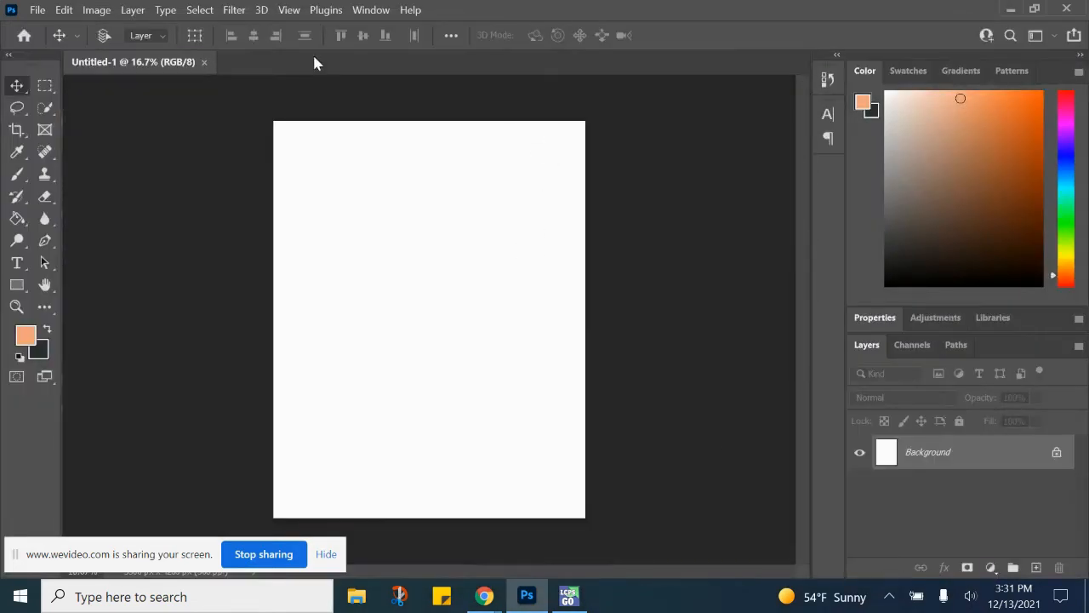
# Open the photo MVIMG_20200612_095730_2.jpg from Downloads, and open DSC_0093.NEF as the second photo
pyautogui.click(37, 9)
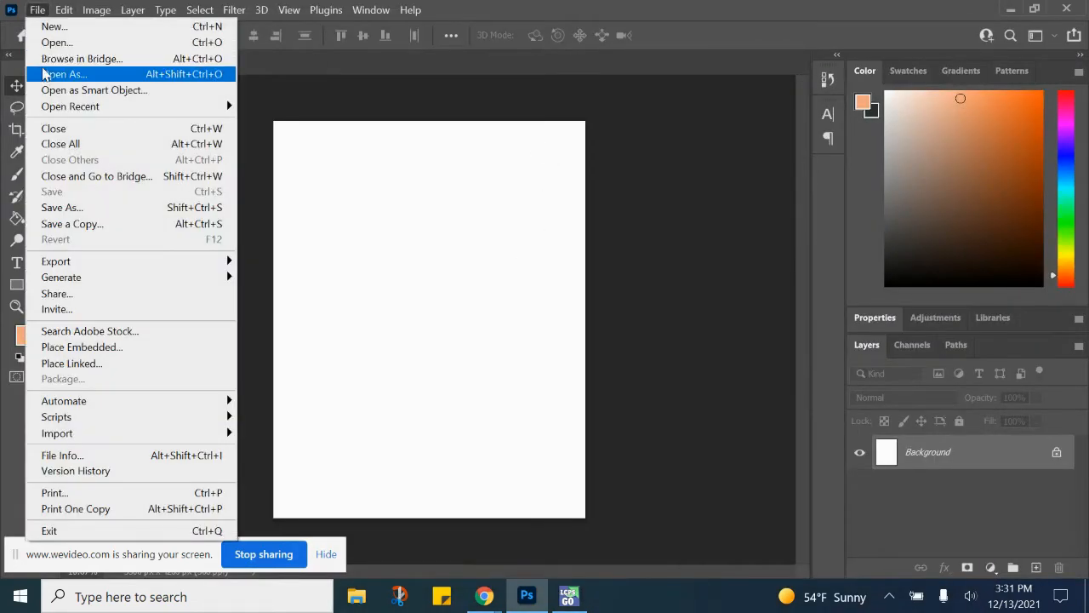
pyautogui.click(48, 43)
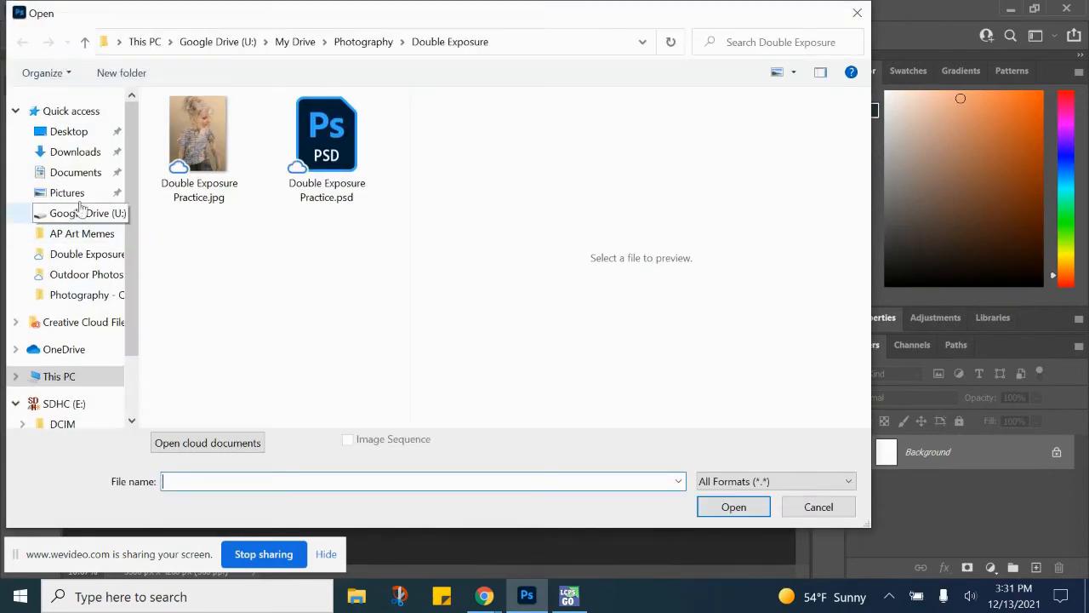
pyautogui.click(92, 159)
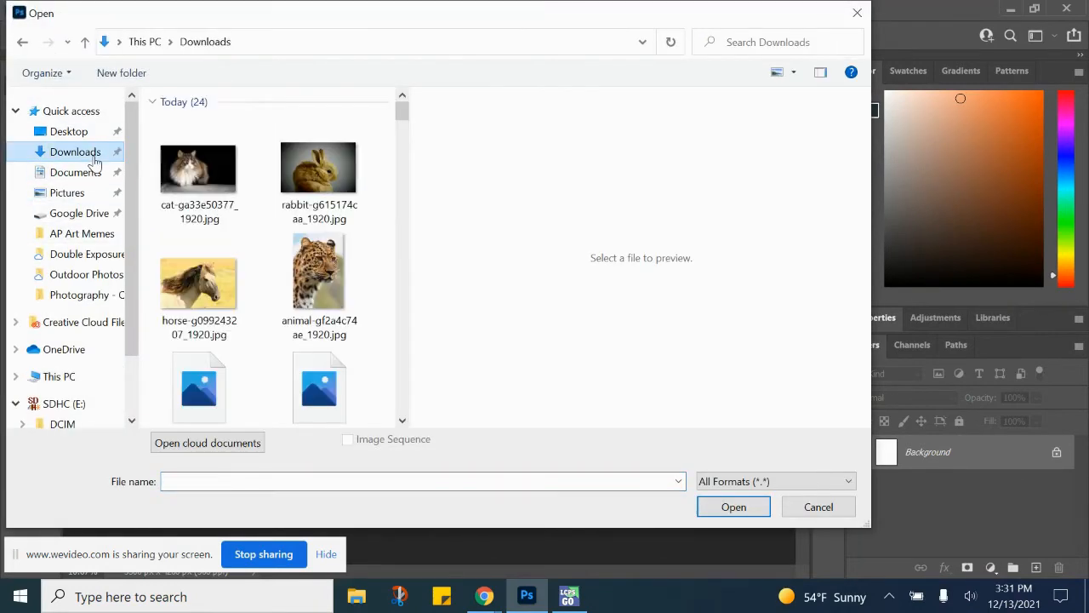
pyautogui.scroll(-10, 307, 247)
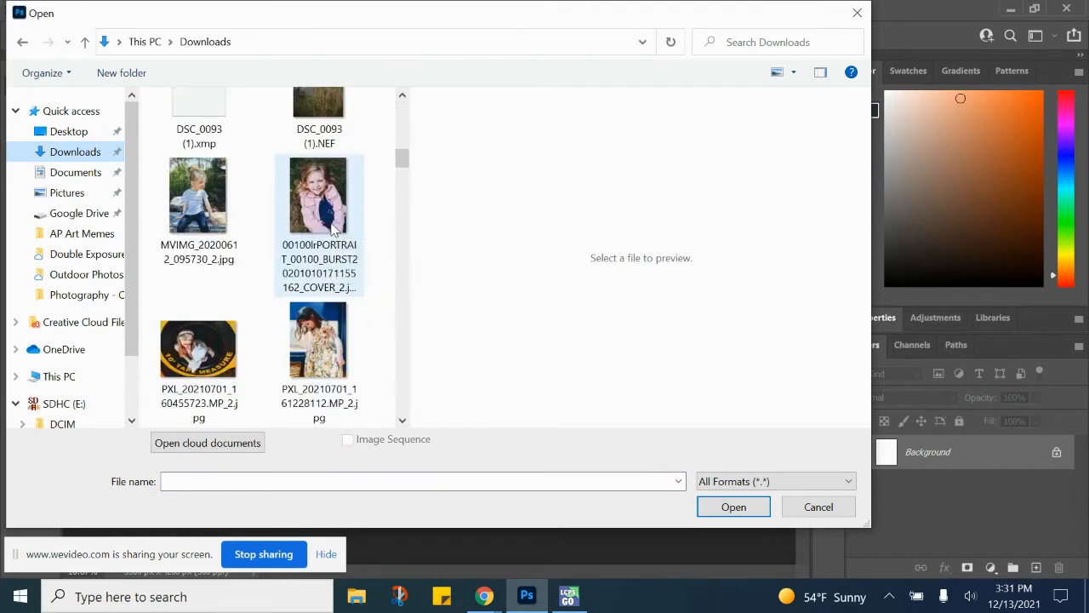
pyautogui.click(198, 196)
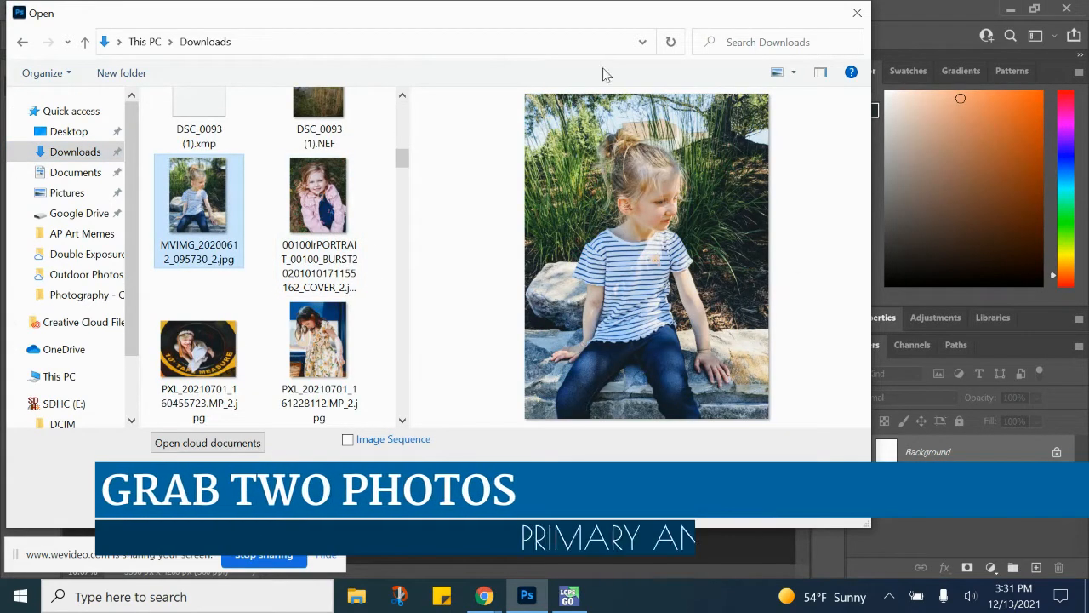
pyautogui.click(753, 517)
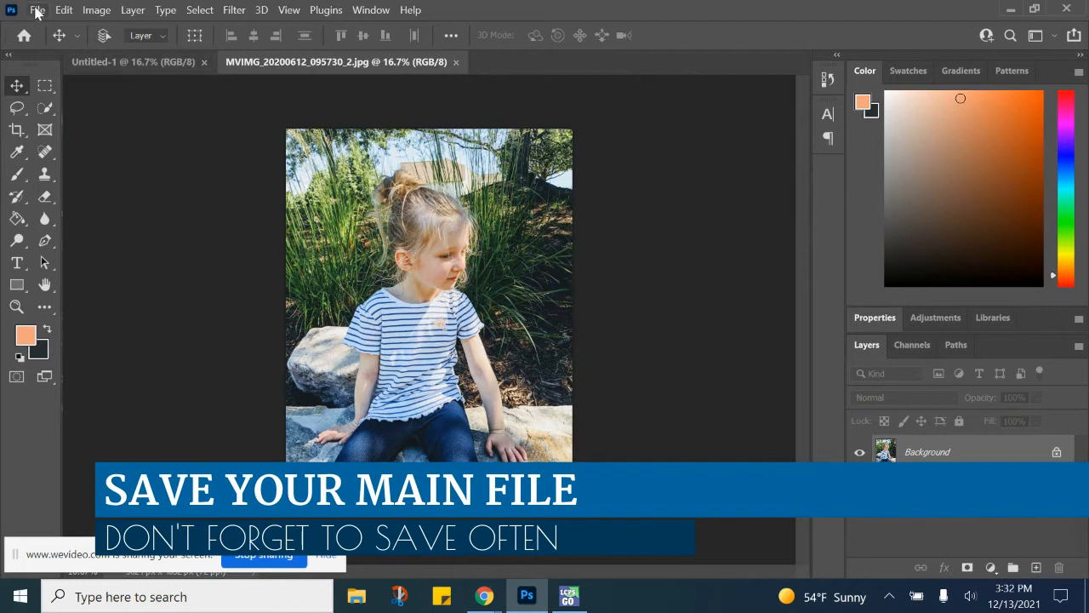
pyautogui.click(37, 9)
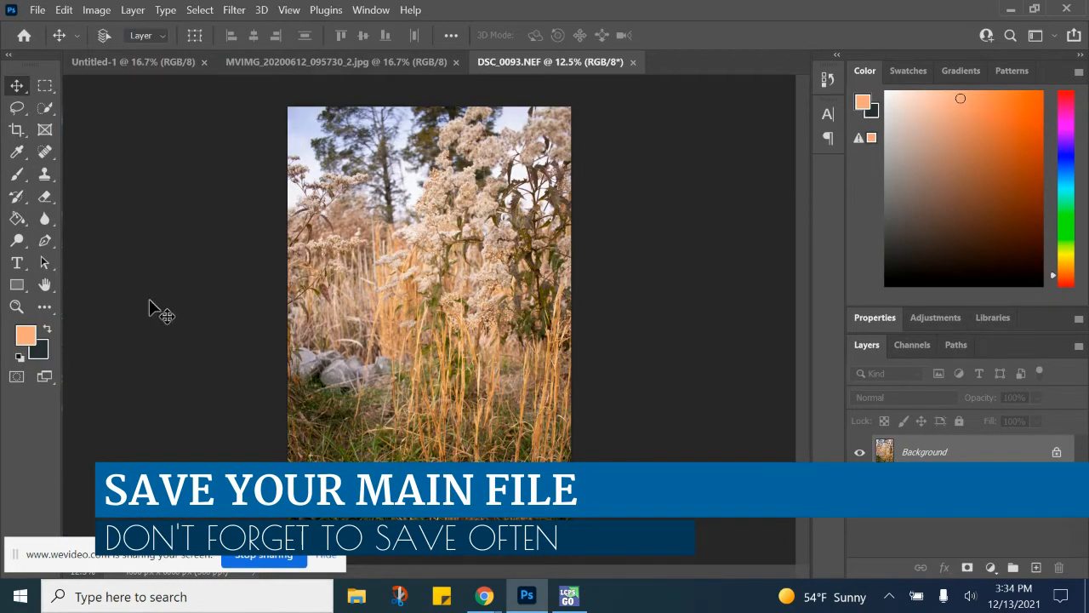
# Copy the entire MVIMG_20200612_095730_2.jpg photo and paste it into the Untitled-1 document
pyautogui.click(375, 63)
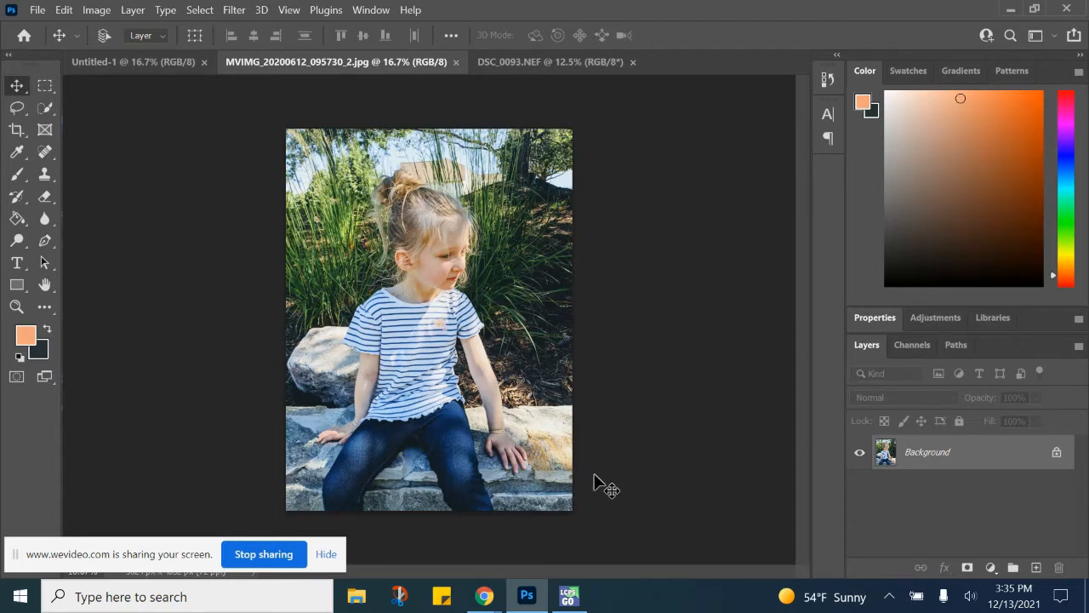
pyautogui.hotkey('ctrl', 'a')
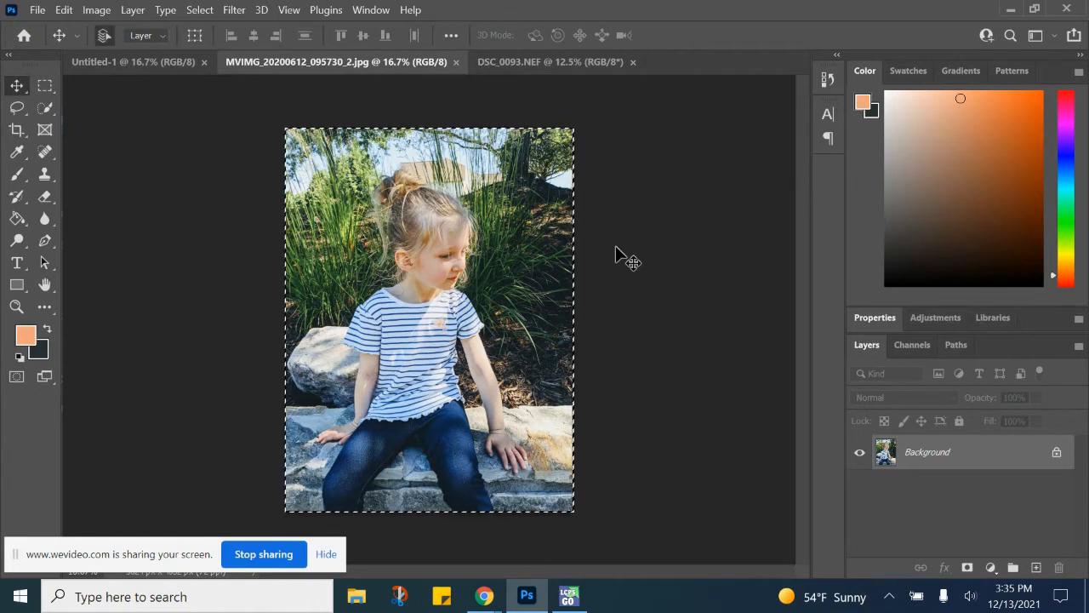
pyautogui.click(157, 61)
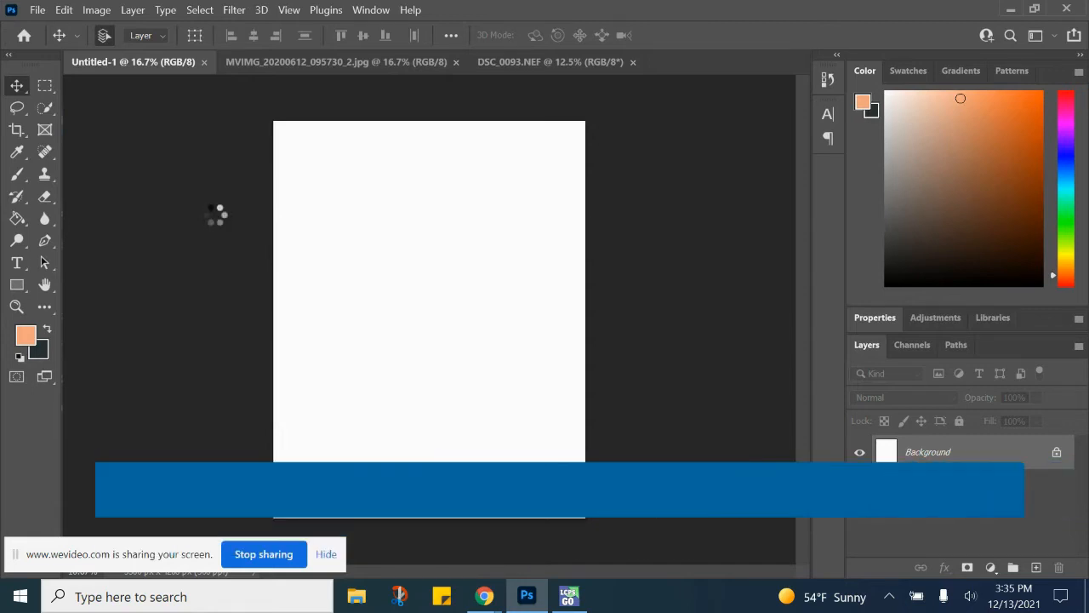
pyautogui.hotkey('ctrl', 'v')
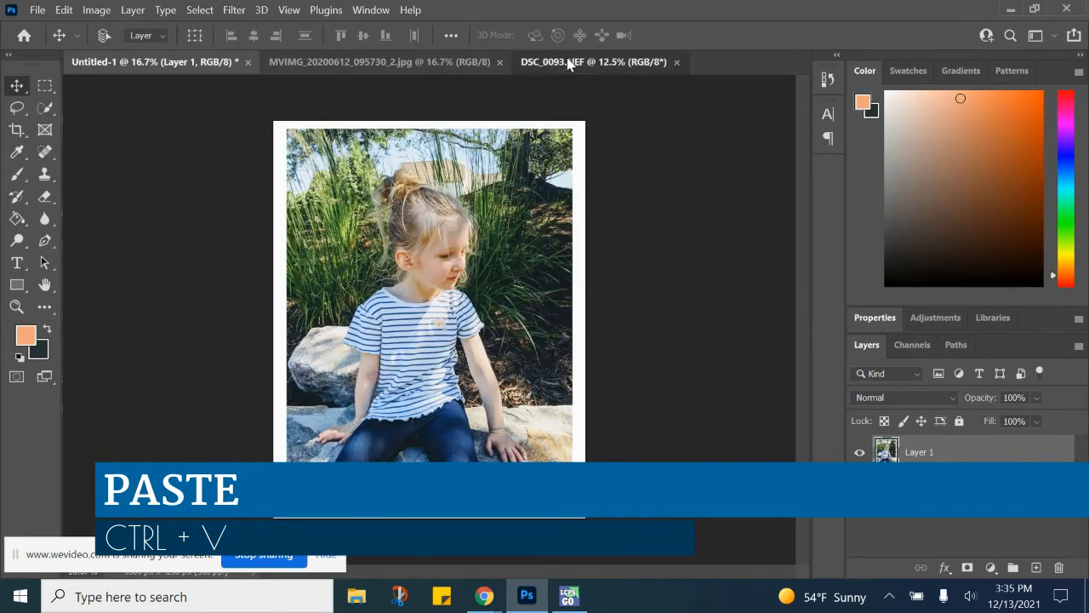
# Copy the entire DSC_0093.NEF grass photo and paste it into Untitled-1 above the girl's photo
pyautogui.click(568, 64)
pyautogui.hotkey('ctrl', 'a')
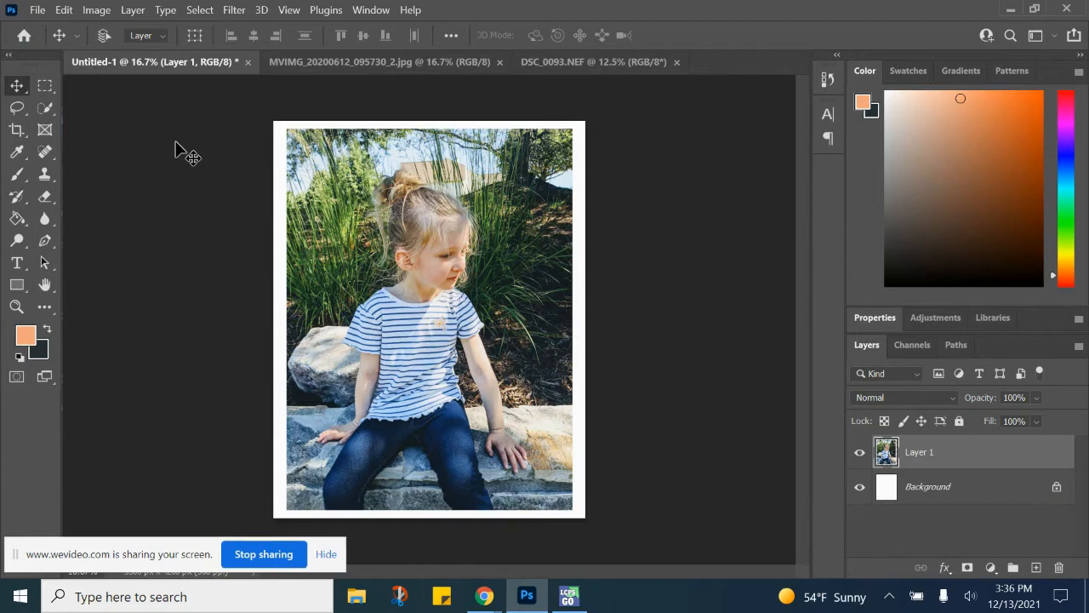
pyautogui.hotkey('ctrl', 'v')
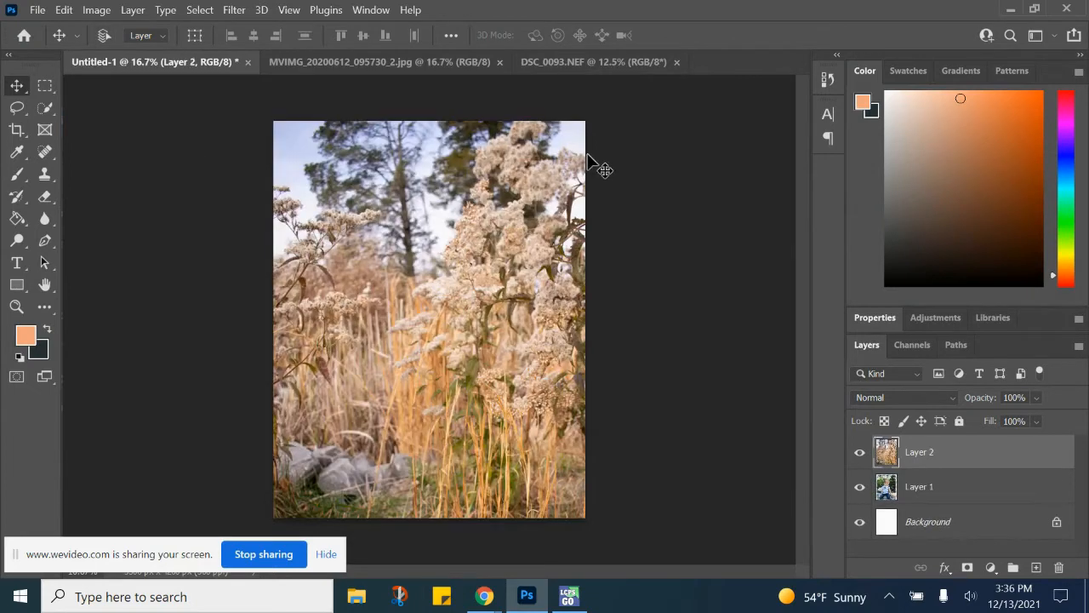
# Close DSC_0093.NEF without saving changes and close MVIMG_20200612_095730_2.jpg, keeping only Untitled-1 open
pyautogui.click(610, 67)
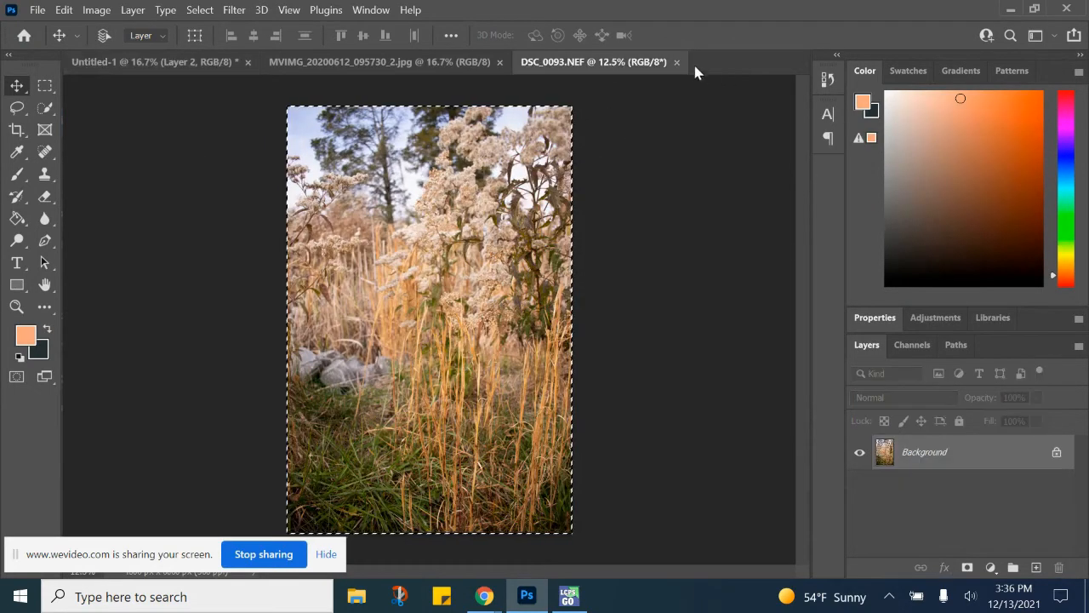
pyautogui.click(682, 63)
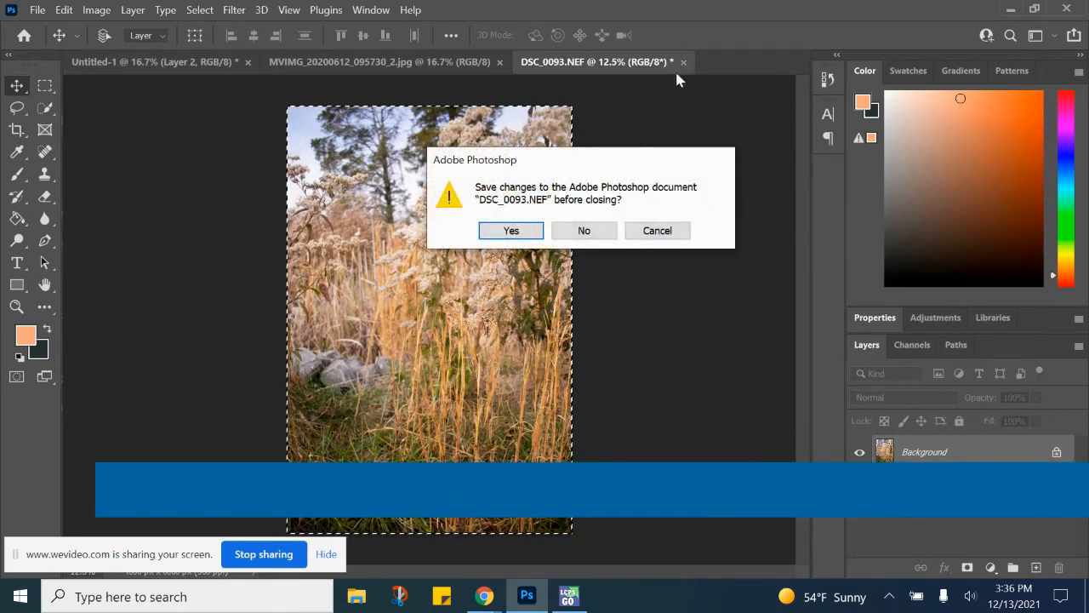
pyautogui.click(584, 230)
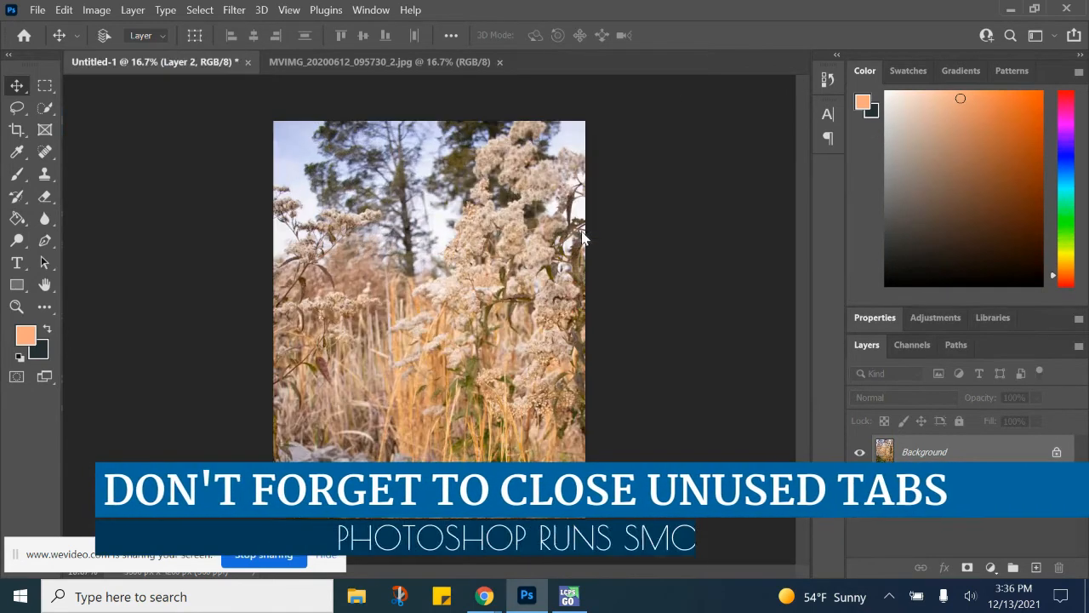
pyautogui.click(468, 59)
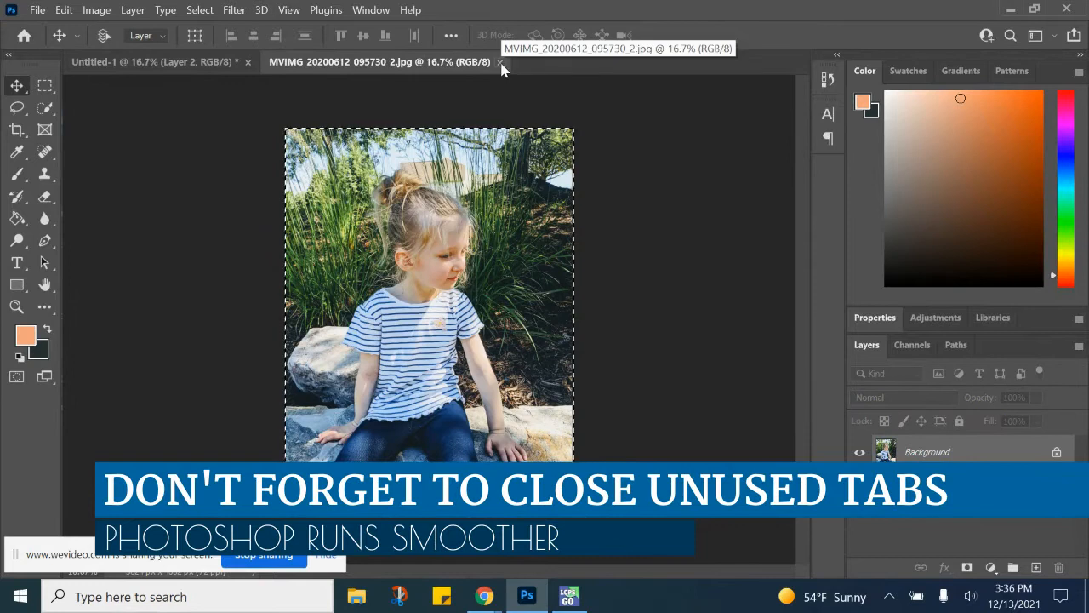
pyautogui.click(499, 62)
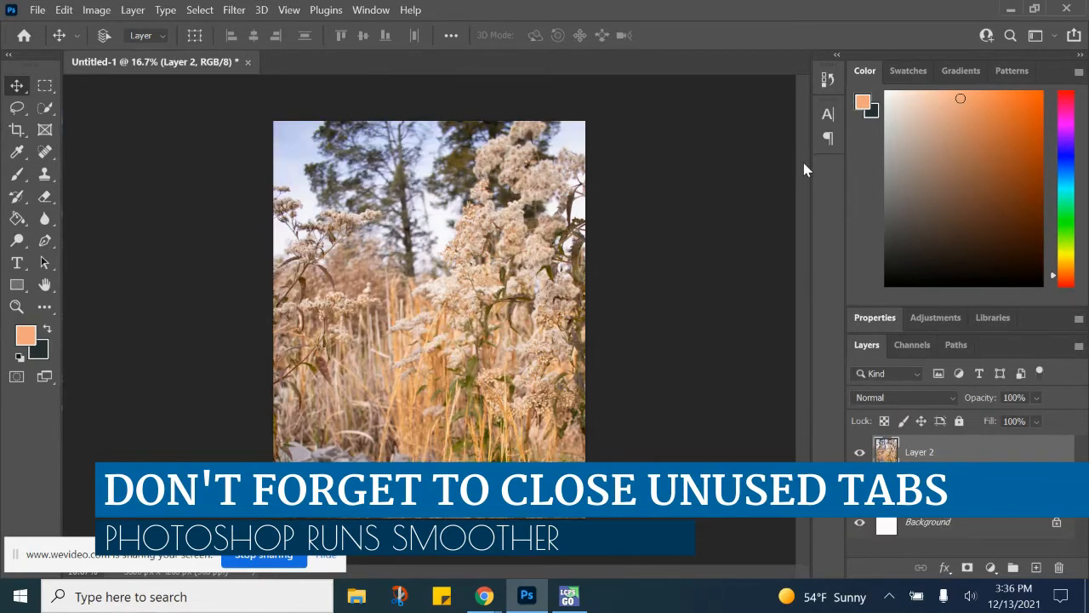
# Hide Layer 2 with the grass photo
pyautogui.click(858, 454)
pyautogui.click(859, 452)
pyautogui.click(859, 453)
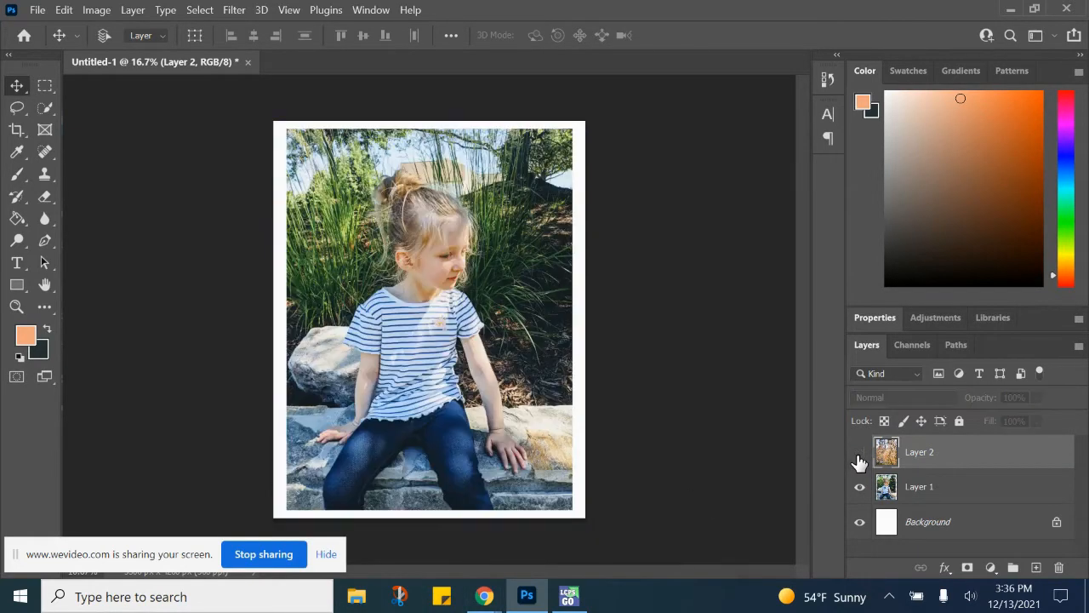
# Free-transform Layer 1, enlarging the girl's photo proportionally to about 126% and positioning it to fill the whole canvas
pyautogui.click(919, 491)
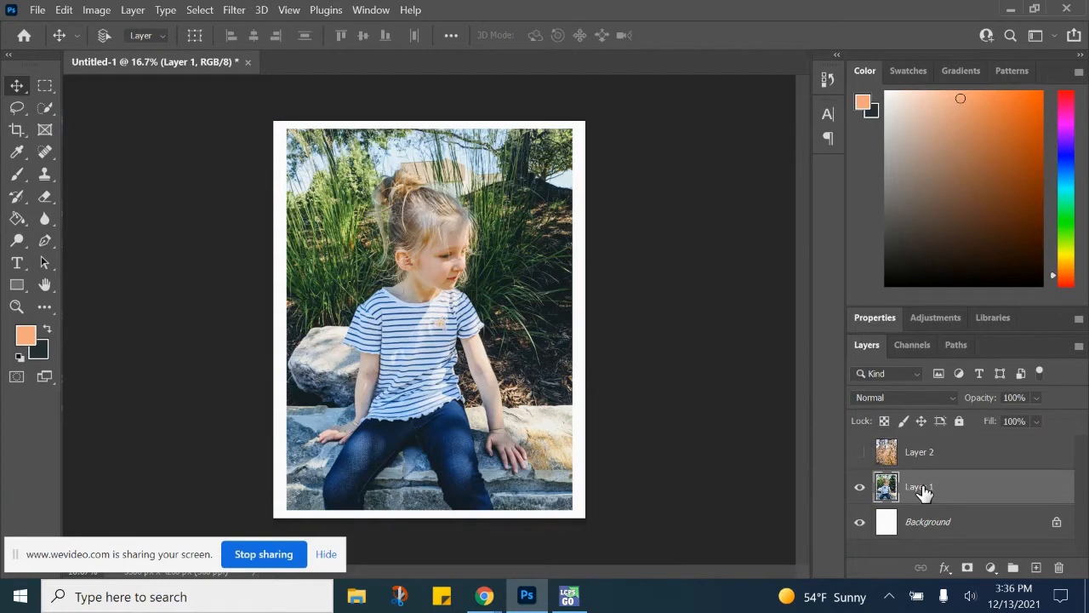
pyautogui.hotkey('ctrl', 't')
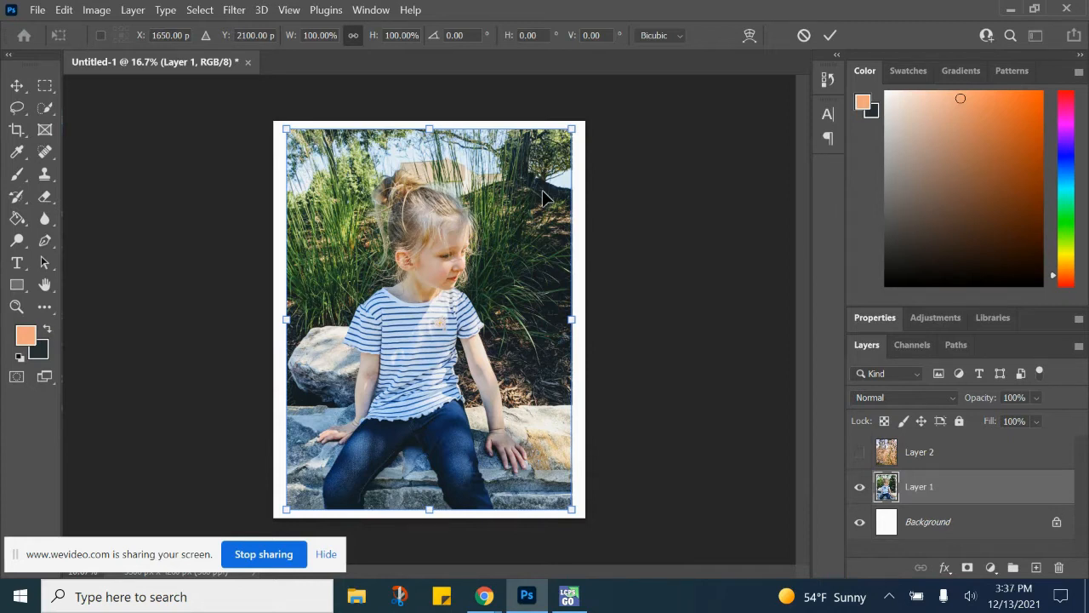
pyautogui.moveTo(571, 129); pyautogui.dragTo(627, 96)
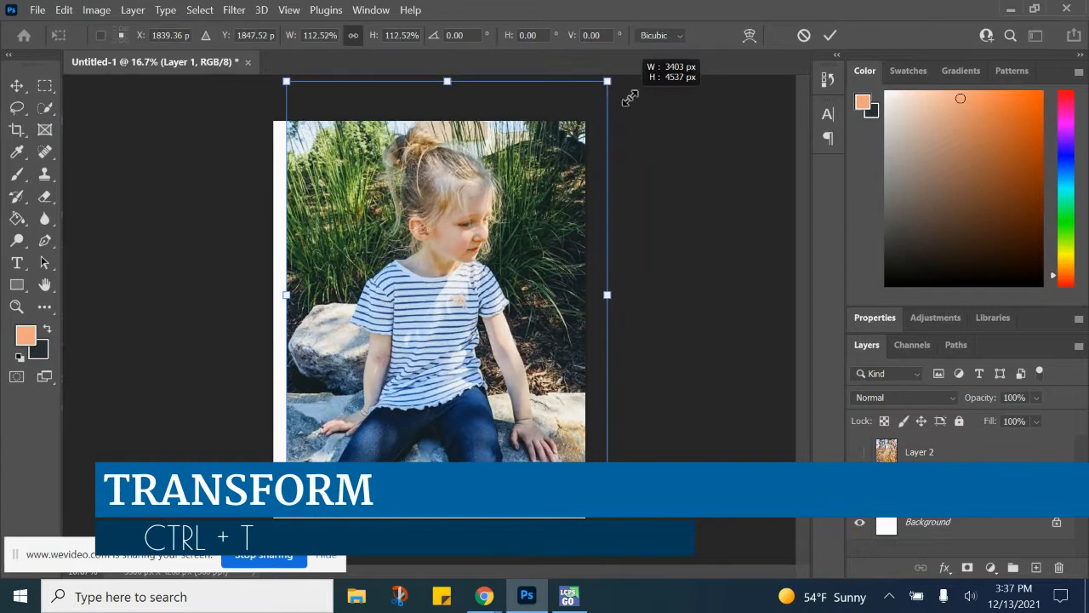
pyautogui.moveTo(546, 190); pyautogui.dragTo(508, 188)
pyautogui.moveTo(578, 519); pyautogui.dragTo(629, 575)
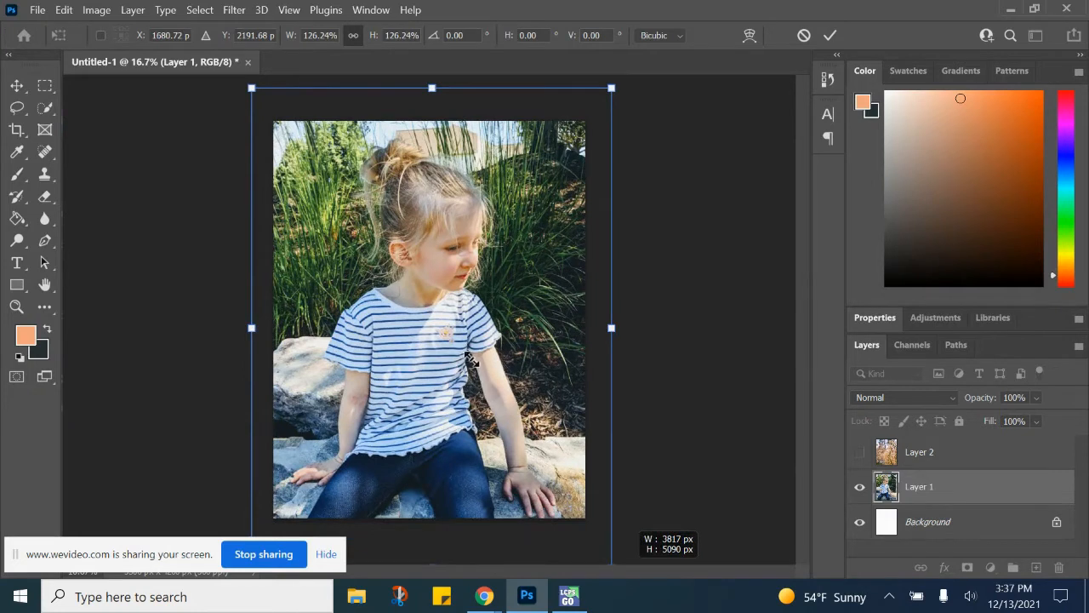
pyautogui.moveTo(467, 332); pyautogui.dragTo(527, 273)
pyautogui.press('Return')
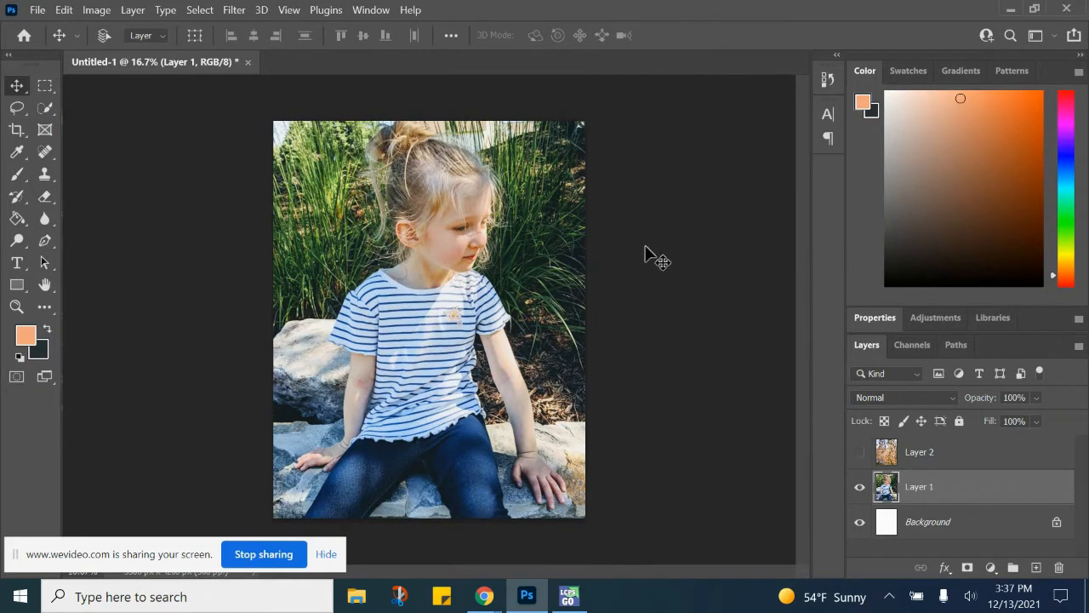
# Move Layer 2 beneath Layer 1 in the layer order and make Layer 1 the active layer
pyautogui.moveTo(918, 452); pyautogui.dragTo(938, 511)
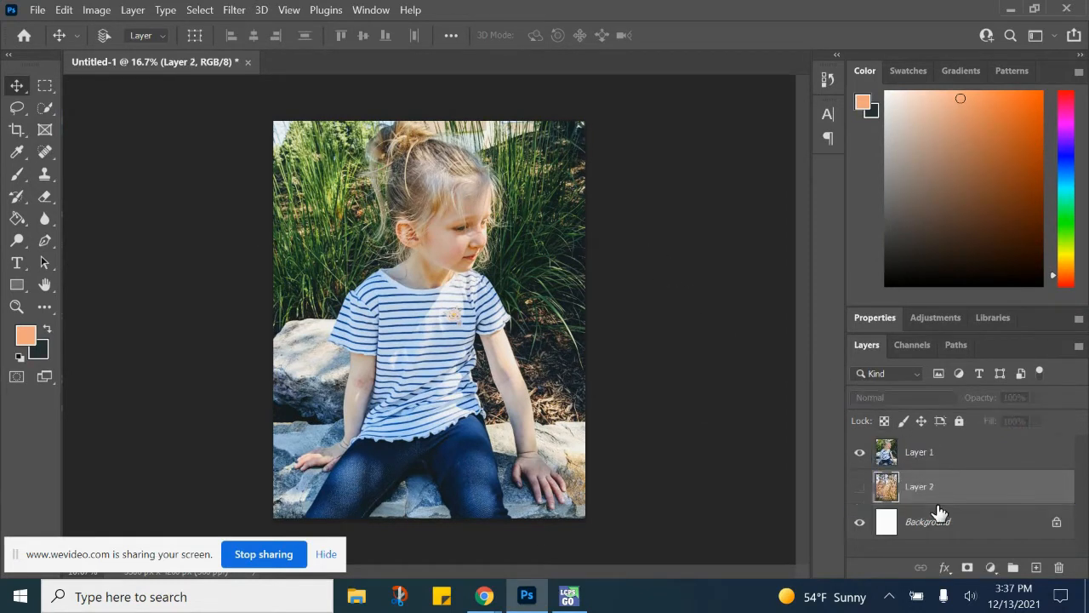
pyautogui.click(917, 458)
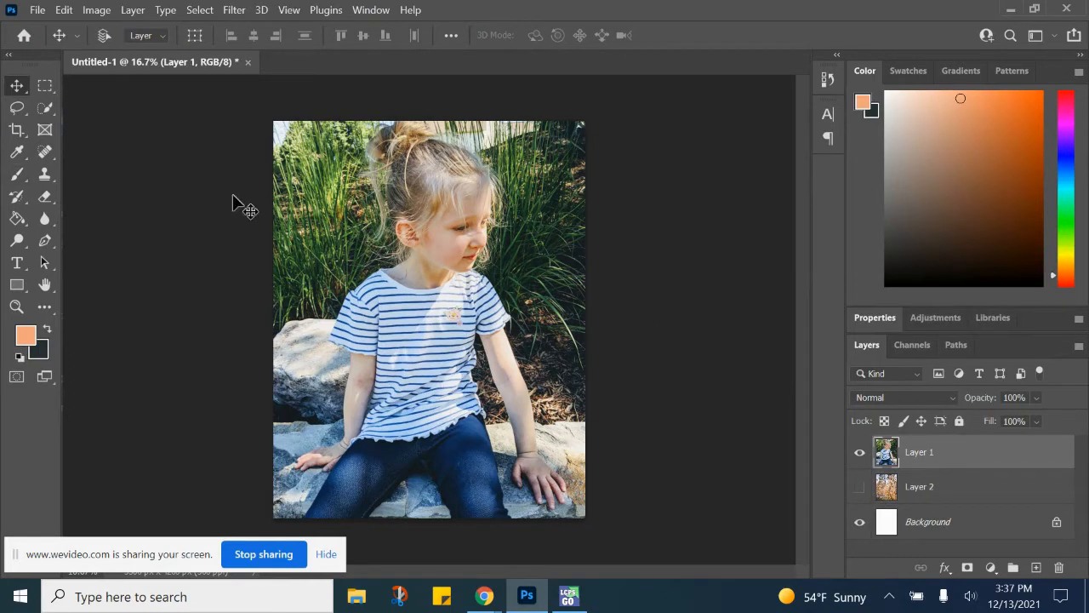
# Select the girl and the rocks she sits on in Layer 1 with the Quick Selection tool
pyautogui.click(50, 114)
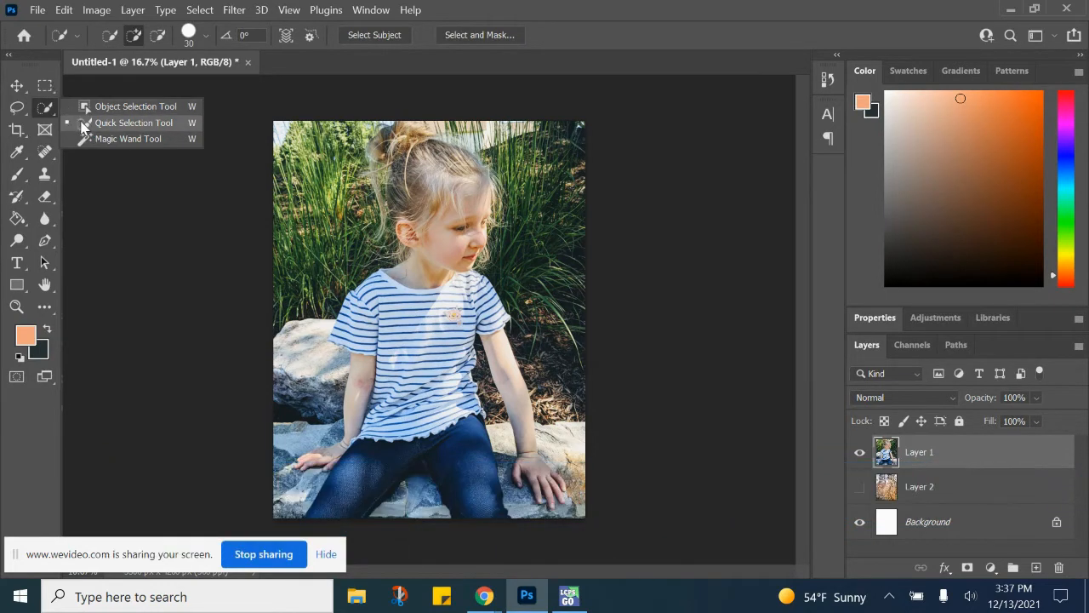
pyautogui.click(85, 123)
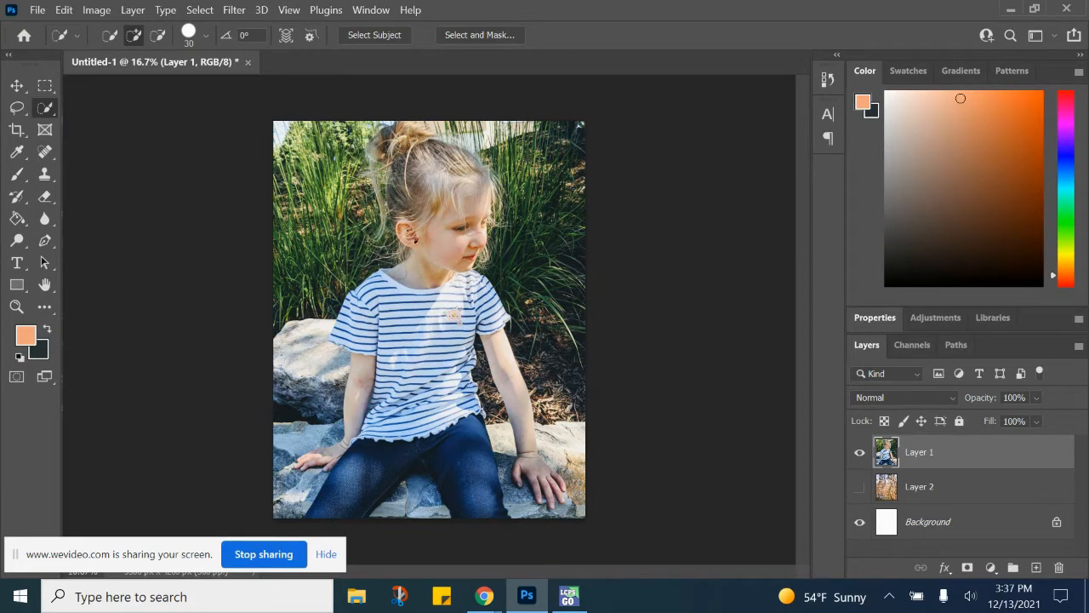
pyautogui.moveTo(415, 240)
pyautogui.mouseDown()
pyautogui.moveTo(399, 216)
pyautogui.moveTo(398, 160)
pyautogui.moveTo(388, 145)
pyautogui.moveTo(374, 148)
pyautogui.mouseUp()
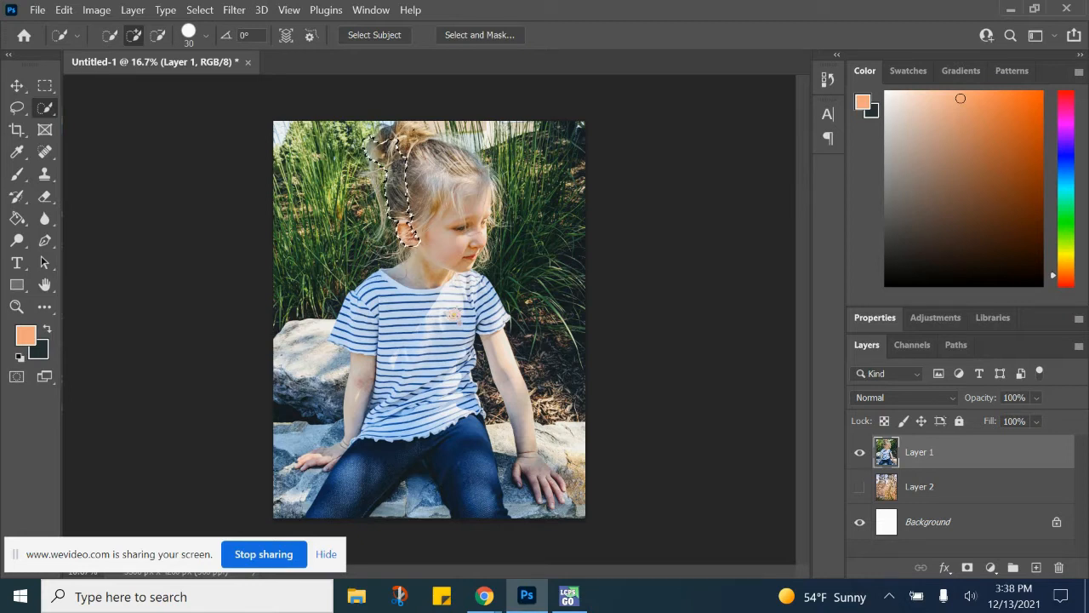
pyautogui.moveTo(382, 141)
pyautogui.mouseDown()
pyautogui.moveTo(386, 131)
pyautogui.moveTo(418, 130)
pyautogui.mouseUp()
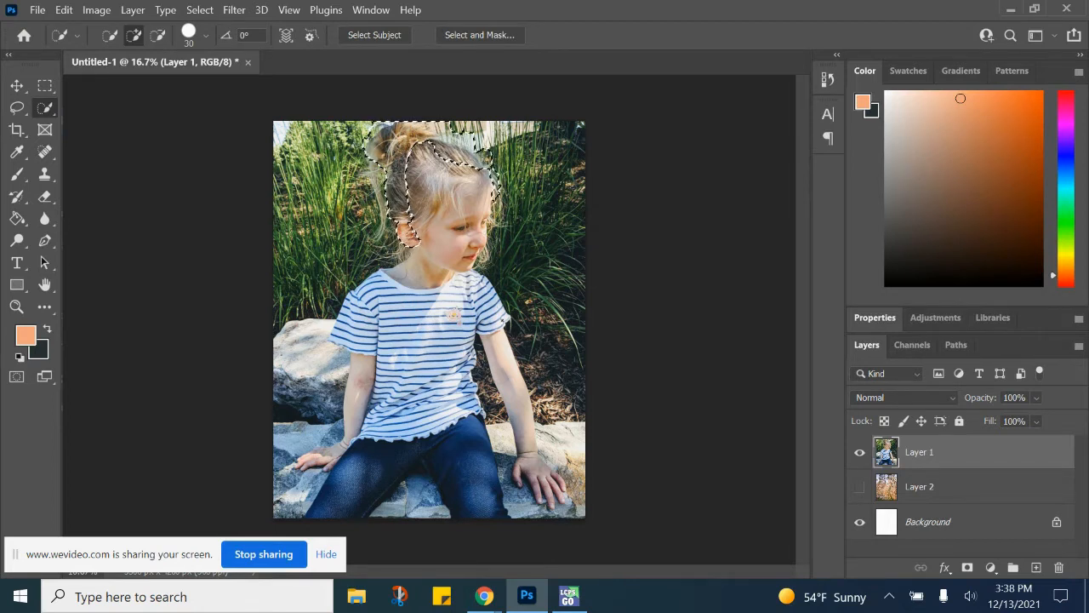
pyautogui.moveTo(509, 355); pyautogui.dragTo(527, 488)
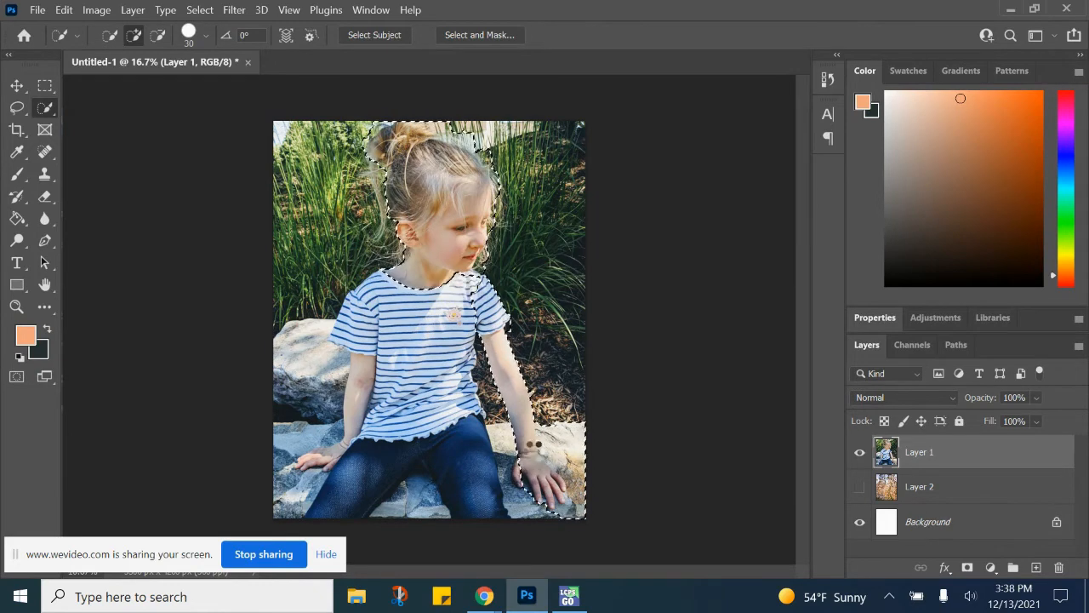
pyautogui.moveTo(526, 488); pyautogui.dragTo(502, 436)
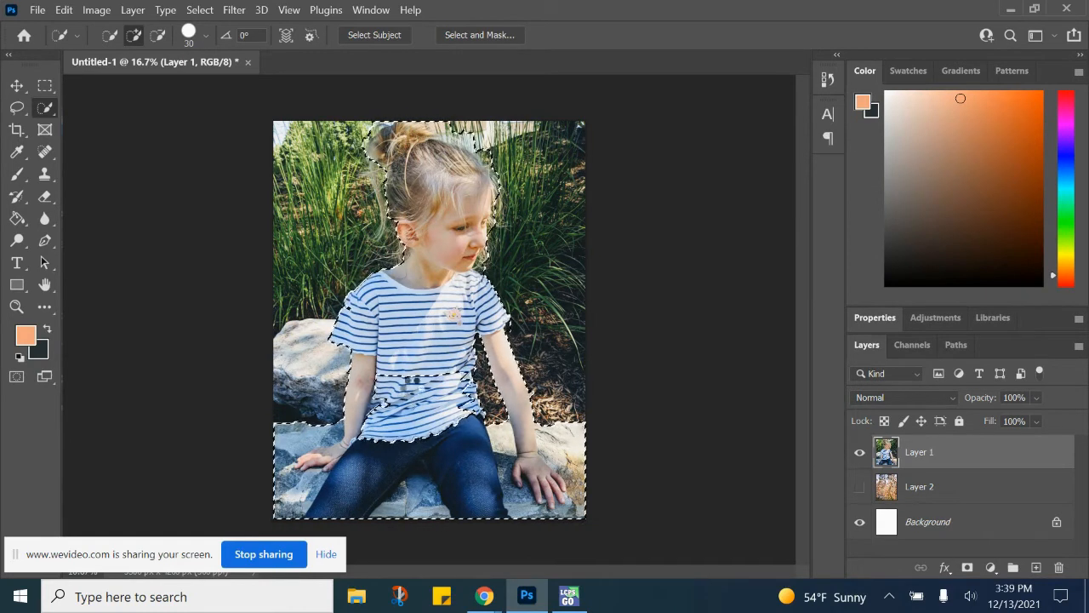
# Open the selection in Select and Mask and review the available view modes, keeping Overlay
pyautogui.click(471, 35)
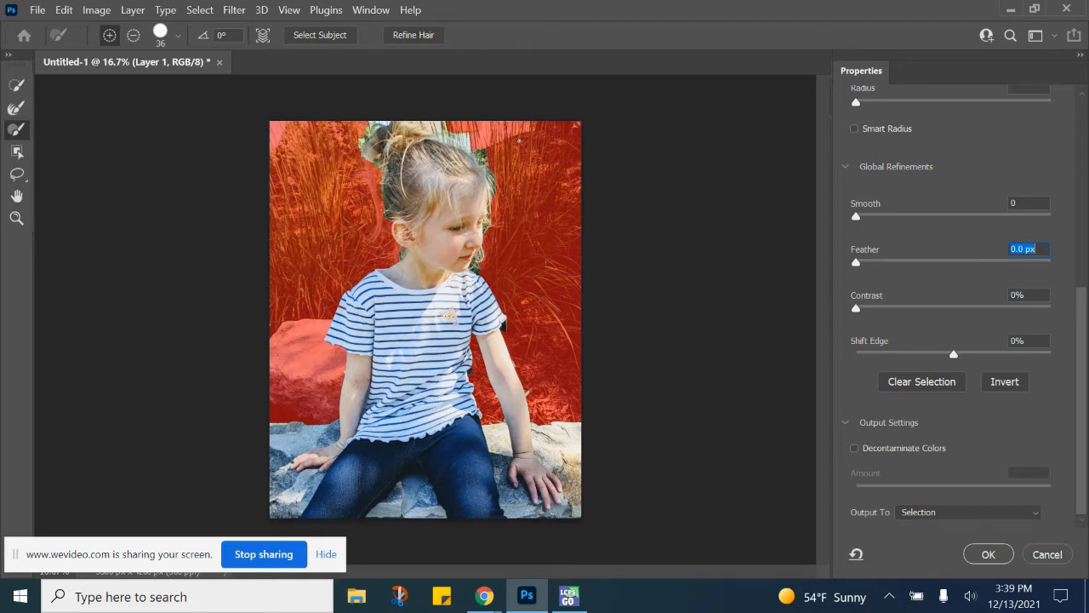
pyautogui.hotkey('ctrl', '+')
pyautogui.hotkey('ctrl', '+')
pyautogui.hotkey('ctrl', '+')
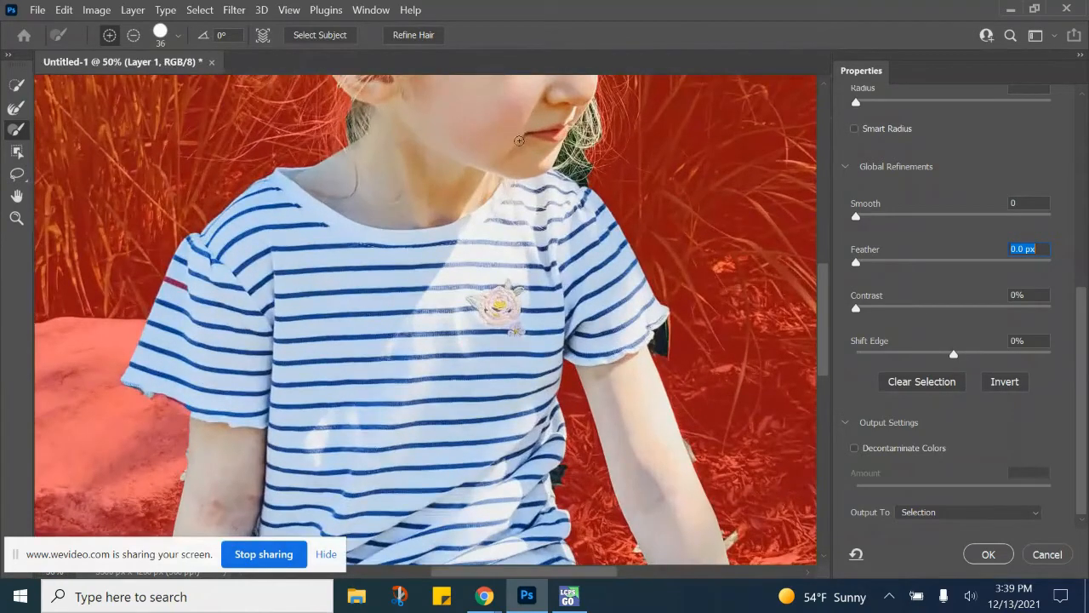
pyautogui.moveTo(386, 195); pyautogui.dragTo(405, 452)
pyautogui.moveTo(420, 182); pyautogui.dragTo(451, 306)
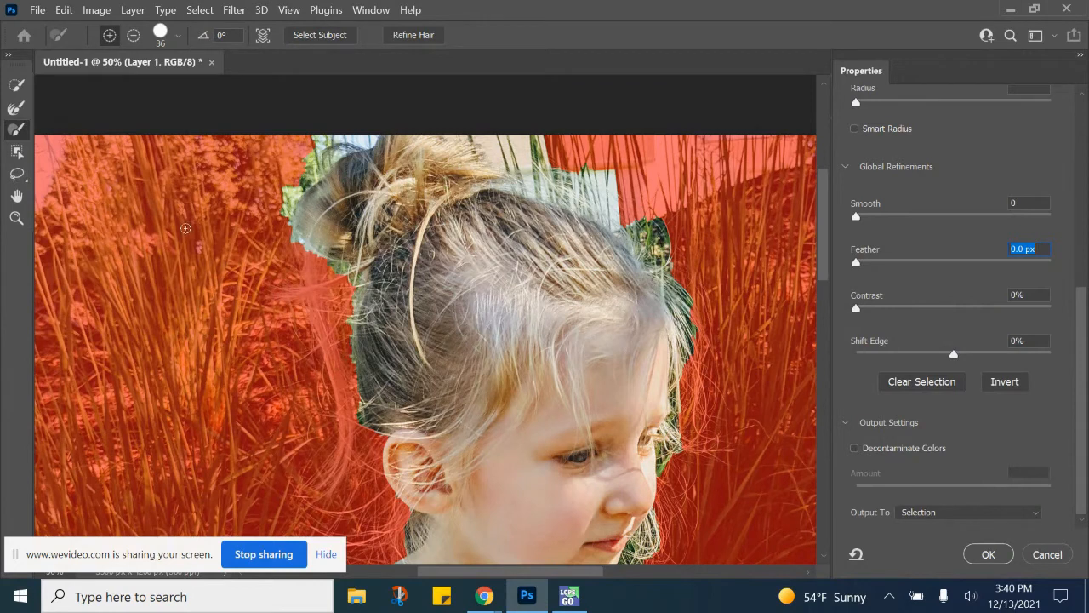
pyautogui.scroll(10, 990, 183)
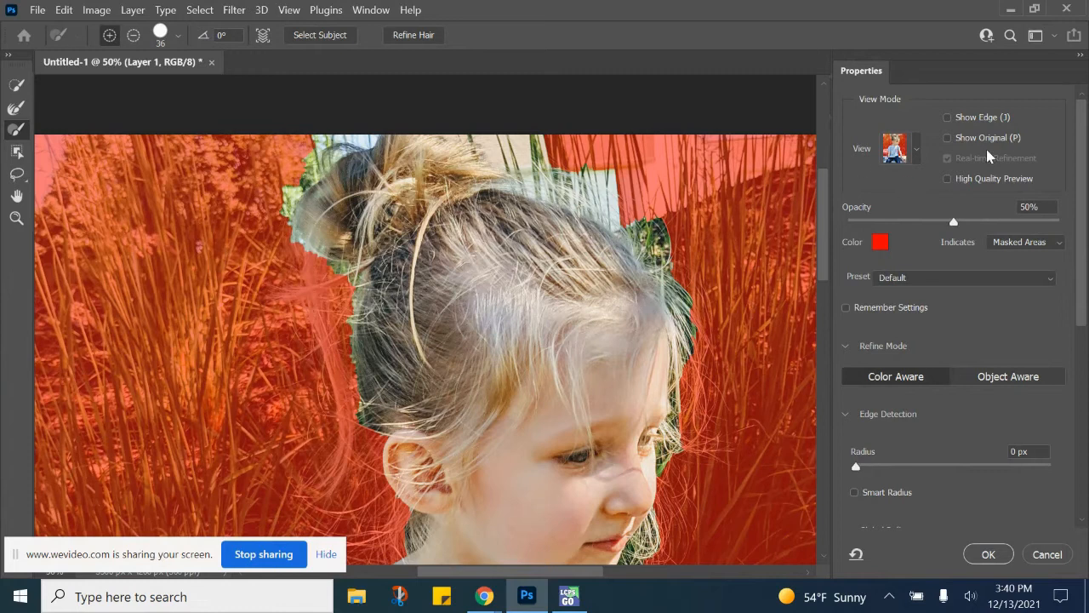
pyautogui.click(917, 150)
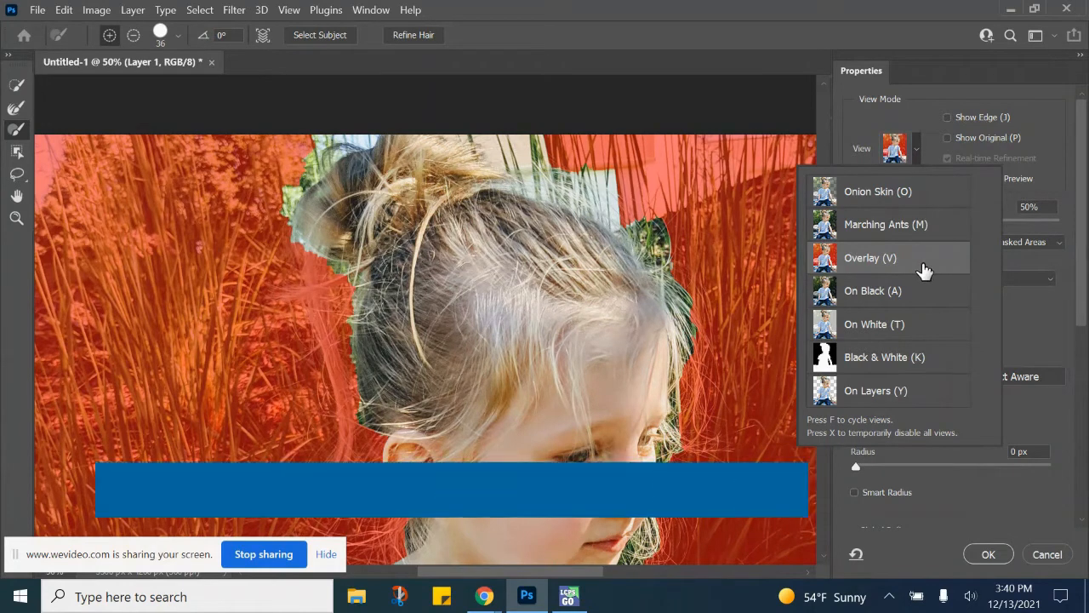
pyautogui.click(740, 92)
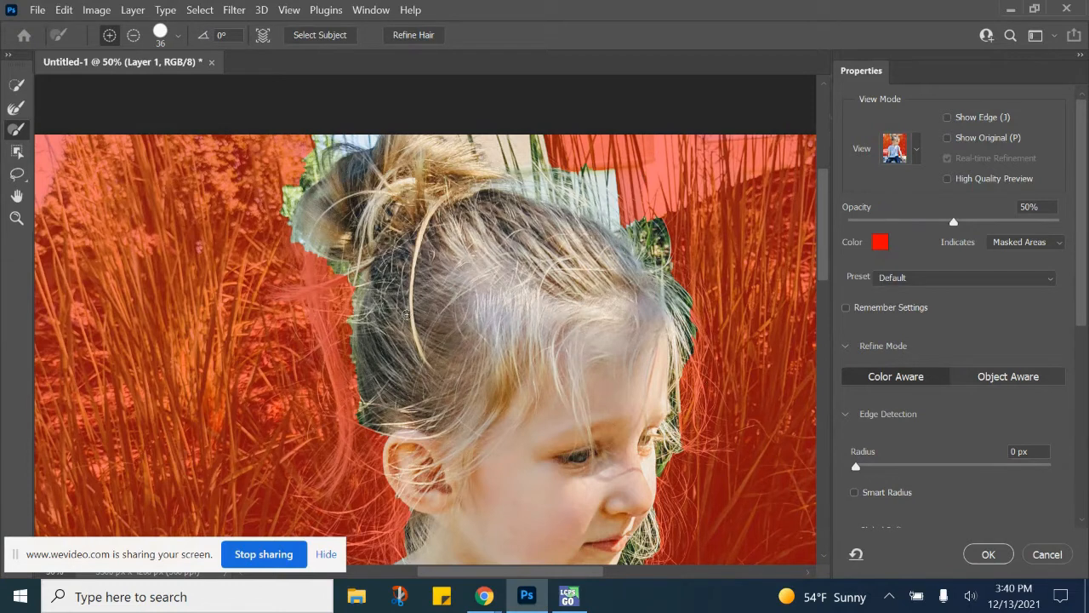
# Subtract the leftover background around the girl's bun, head and face from the selection with the 36 px brush
pyautogui.moveTo(466, 323); pyautogui.dragTo(457, 166)
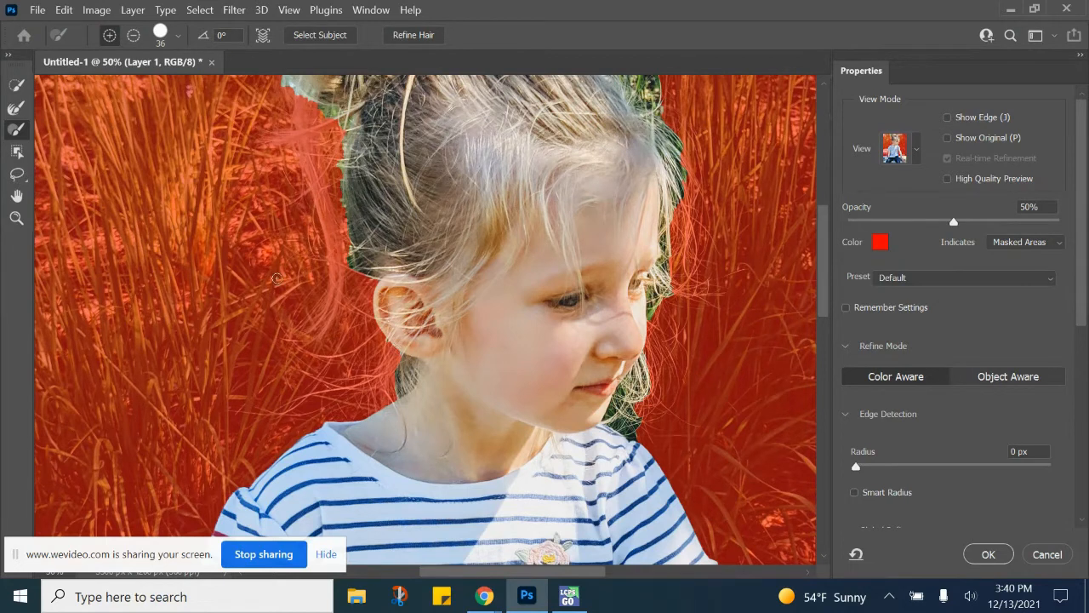
pyautogui.press('space')
pyautogui.moveTo(451, 185); pyautogui.dragTo(471, 307)
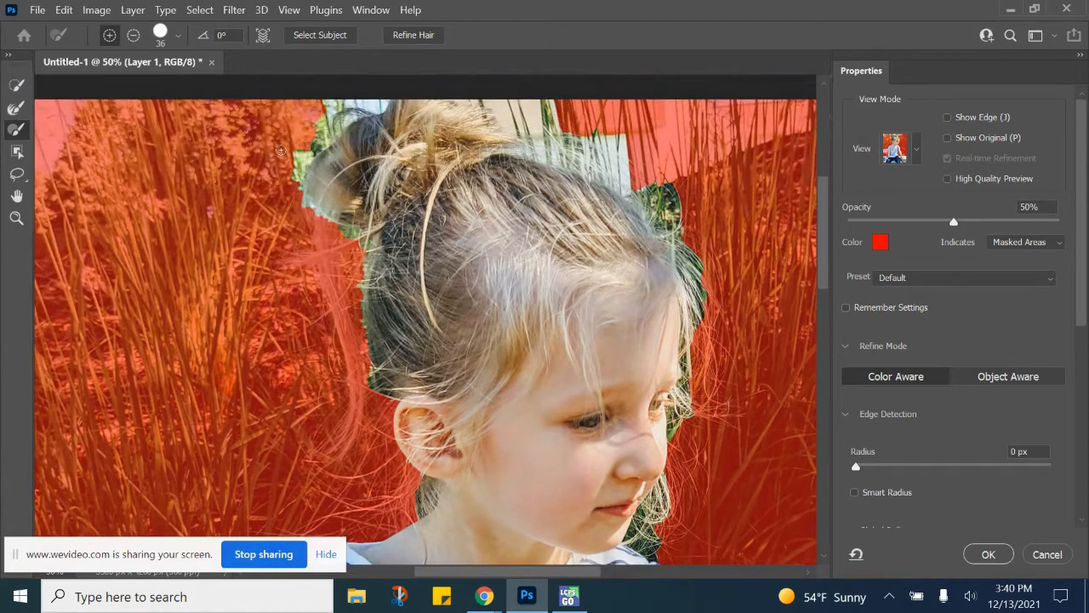
pyautogui.click(133, 35)
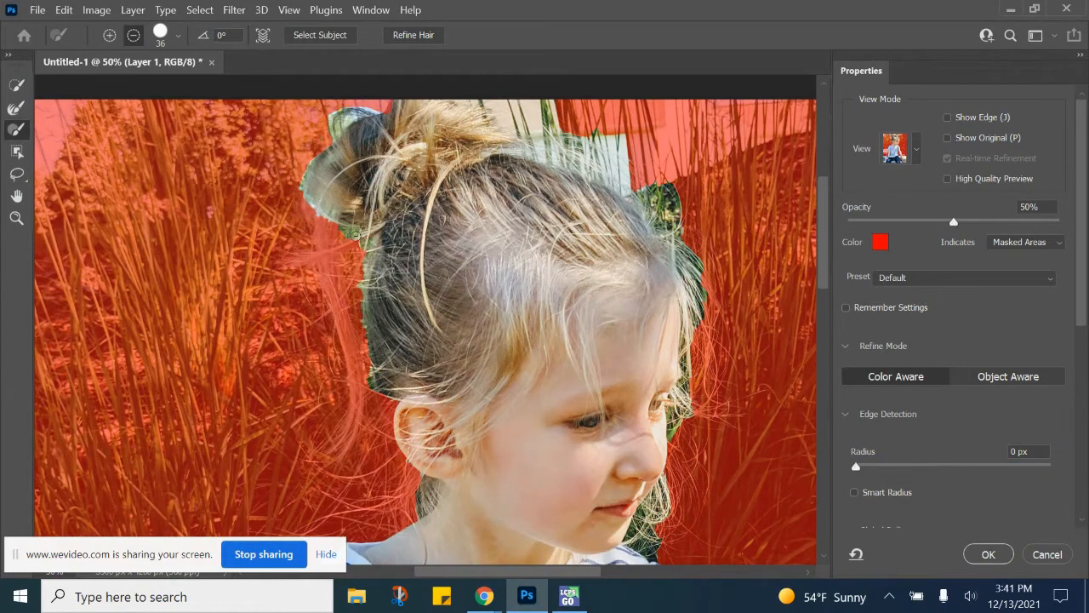
pyautogui.moveTo(341, 229)
pyautogui.mouseDown()
pyautogui.moveTo(356, 234)
pyautogui.moveTo(365, 311)
pyautogui.mouseUp()
pyautogui.moveTo(366, 315); pyautogui.dragTo(258, 193)
pyautogui.moveTo(526, 430); pyautogui.dragTo(558, 388)
pyautogui.moveTo(557, 388); pyautogui.dragTo(542, 427)
pyautogui.moveTo(552, 347); pyautogui.dragTo(582, 211)
pyautogui.moveTo(571, 159)
pyautogui.mouseDown()
pyautogui.moveTo(606, 290)
pyautogui.moveTo(419, 172)
pyautogui.moveTo(453, 158)
pyautogui.moveTo(440, 175)
pyautogui.moveTo(511, 189)
pyautogui.moveTo(554, 236)
pyautogui.moveTo(512, 201)
pyautogui.mouseUp()
pyautogui.moveTo(590, 245)
pyautogui.mouseDown()
pyautogui.moveTo(567, 265)
pyautogui.moveTo(583, 279)
pyautogui.mouseUp()
# Apply Refine Hair to the selection of the girl
pyautogui.hotkey('ctrl', '-')
pyautogui.hotkey('ctrl', '-')
pyautogui.hotkey('ctrl', '-')
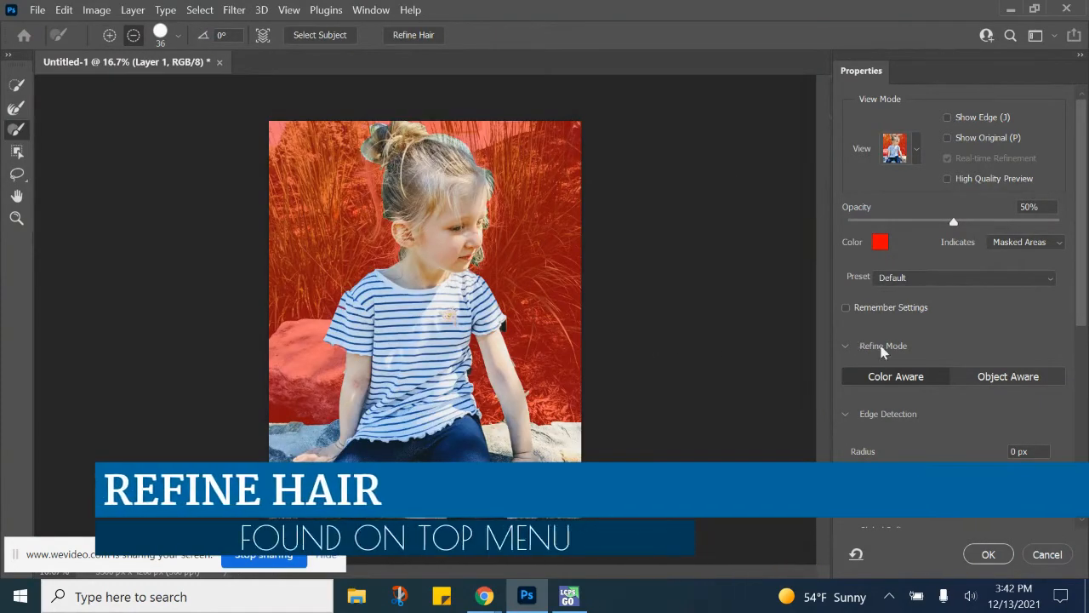
pyautogui.scroll(-2, 953, 379)
pyautogui.scroll(2, 959, 385)
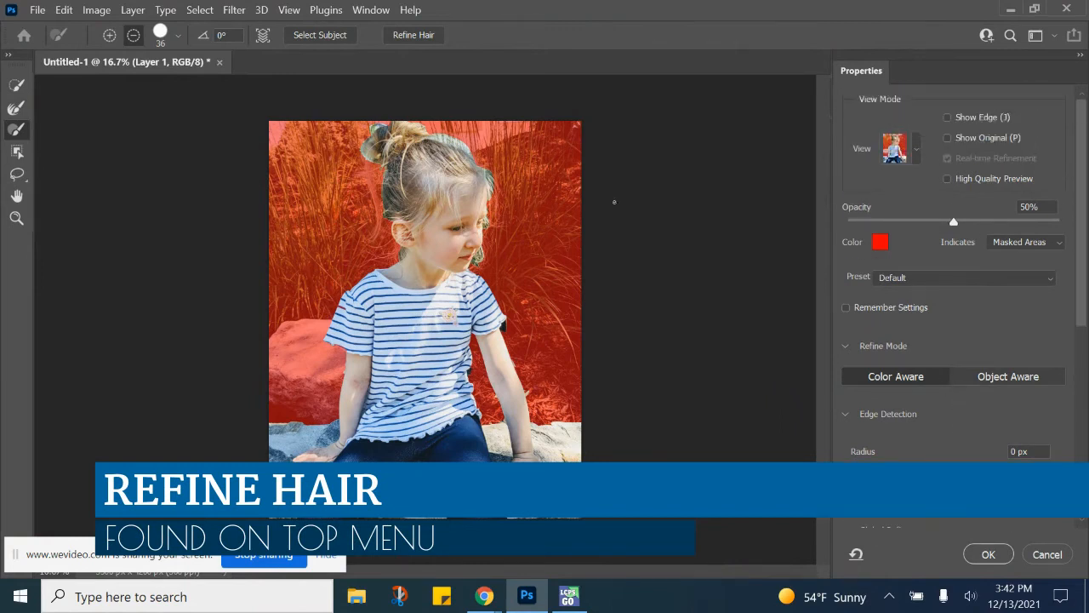
pyautogui.click(416, 38)
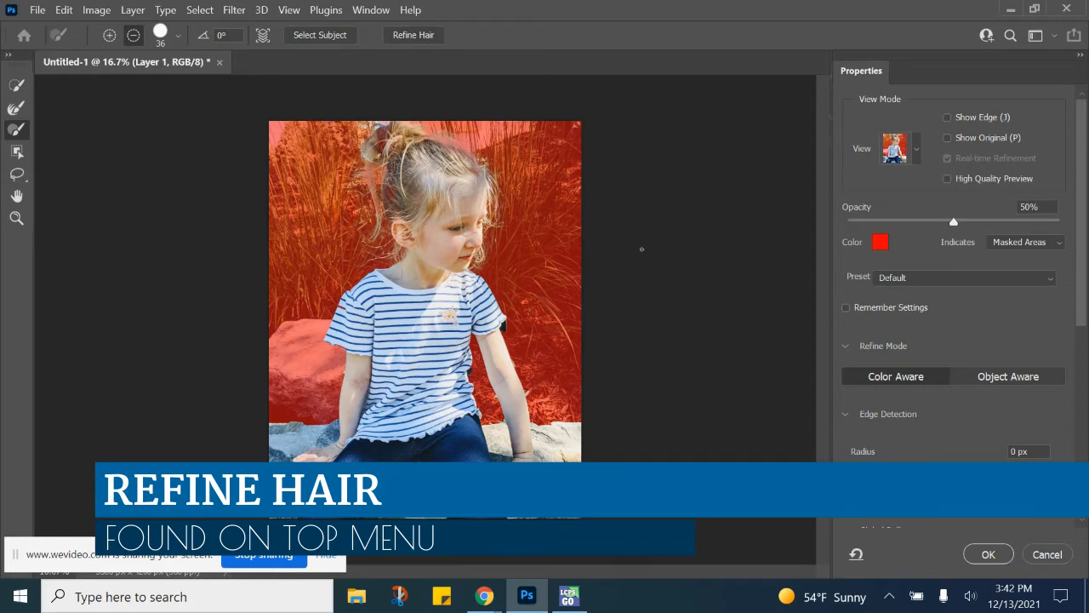
# Paint the missing hair along the top and back of the girl's head back into the selection
pyautogui.hotkey('ctrl', '+')
pyautogui.hotkey('ctrl', '+')
pyautogui.hotkey('ctrl', '+')
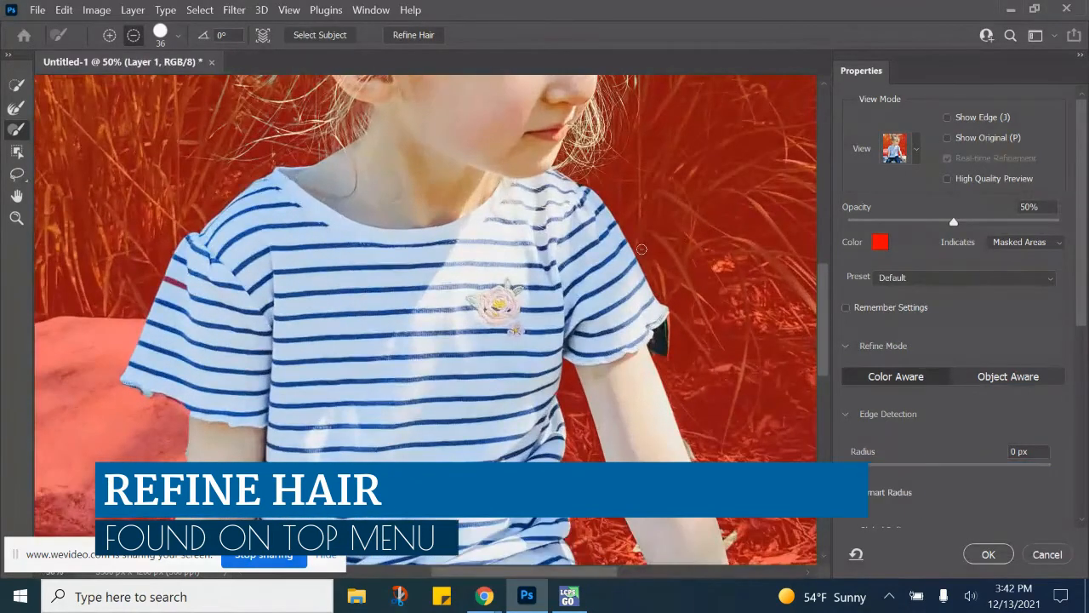
pyautogui.moveTo(539, 240); pyautogui.dragTo(514, 438)
pyautogui.moveTo(416, 243); pyautogui.dragTo(428, 362)
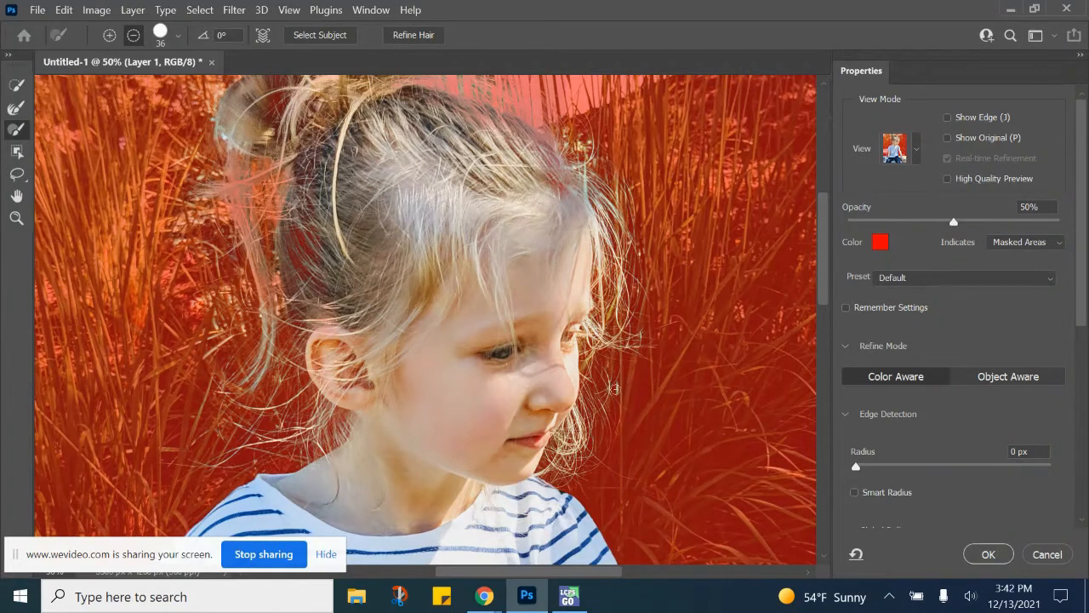
pyautogui.moveTo(328, 257); pyautogui.dragTo(356, 353)
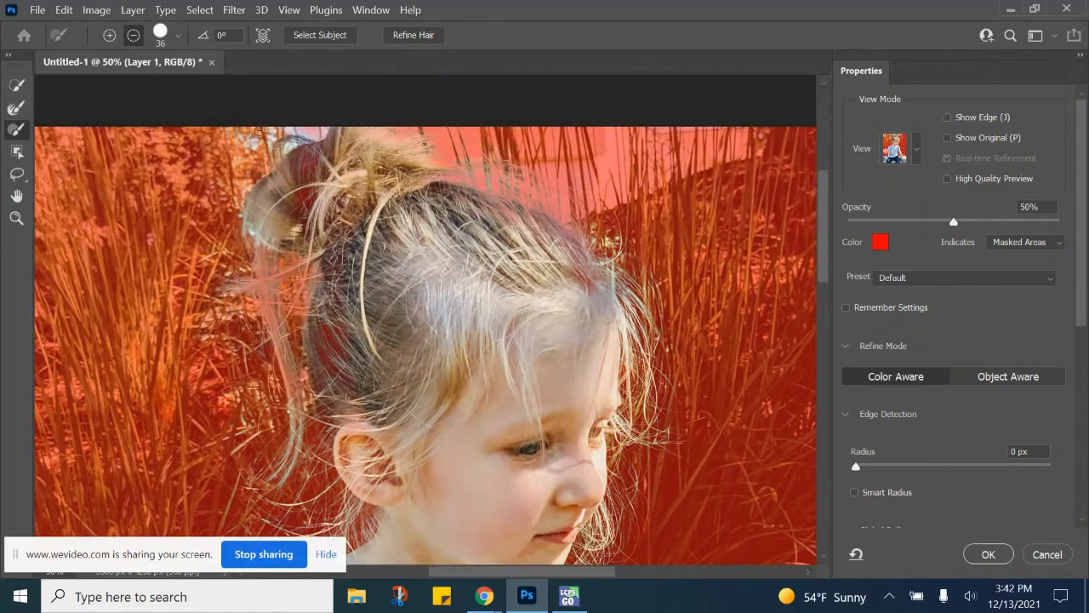
pyautogui.moveTo(264, 142); pyautogui.dragTo(321, 131)
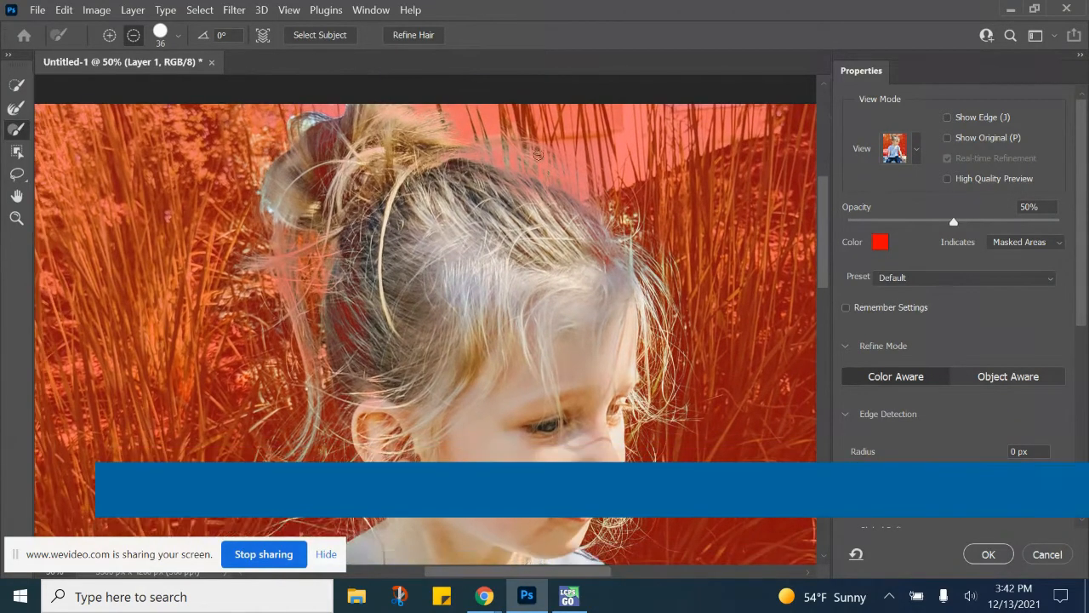
pyautogui.click(109, 35)
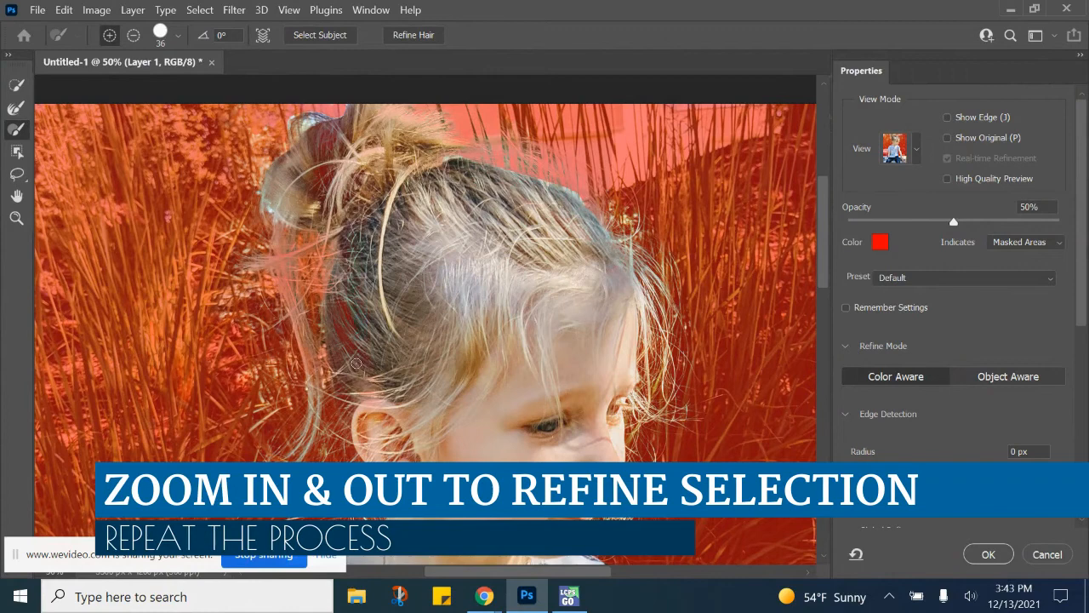
pyautogui.scroll(3, 336, 285)
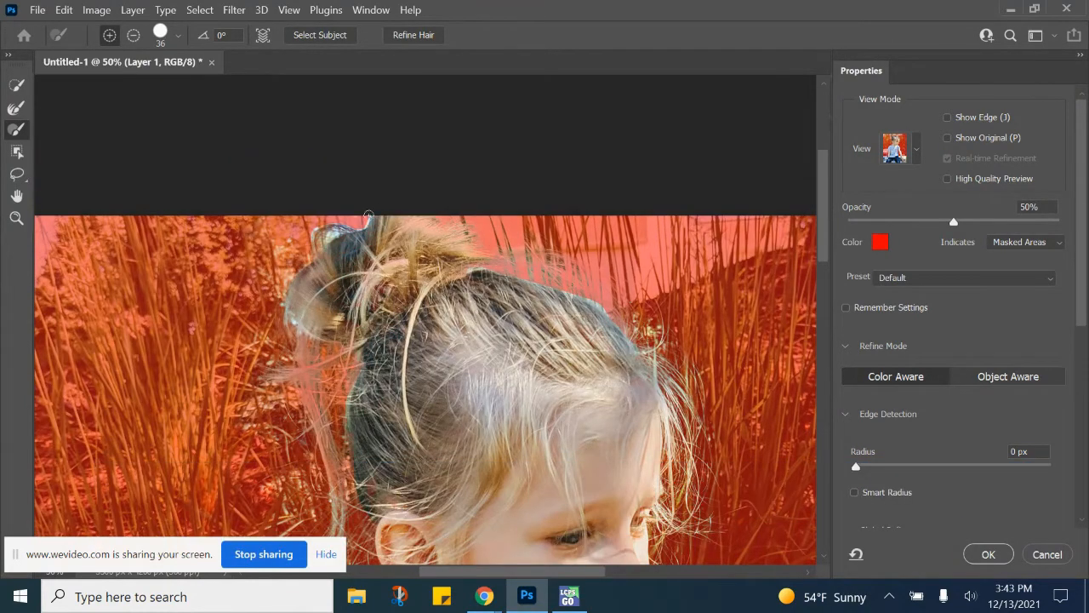
# Add the long loose hair strand hanging from the bun behind the head to the selection
pyautogui.scroll(-3, 368, 216)
pyautogui.hotkey('ctrl', '+')
pyautogui.hotkey('ctrl', '+')
pyautogui.moveTo(341, 151)
pyautogui.mouseDown()
pyautogui.moveTo(381, 346)
pyautogui.moveTo(375, 377)
pyautogui.mouseUp()
pyautogui.moveTo(453, 250); pyautogui.dragTo(436, 491)
pyautogui.moveTo(316, 194); pyautogui.dragTo(314, 358)
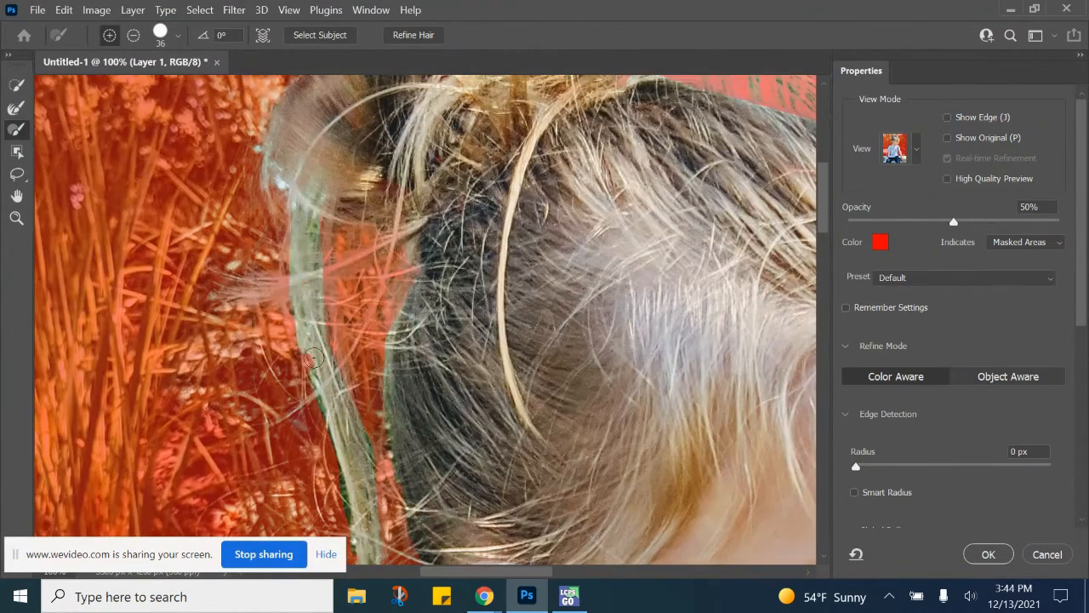
pyautogui.moveTo(269, 282); pyautogui.dragTo(399, 253)
# Reduce the brush size to 24 px and add the finer hairs around the loose strand to the selection
pyautogui.click(178, 35)
pyautogui.moveTo(100, 83); pyautogui.dragTo(87, 84)
pyautogui.press('Return')
pyautogui.moveTo(324, 298); pyautogui.dragTo(397, 314)
pyautogui.moveTo(382, 281); pyautogui.dragTo(341, 365)
pyautogui.moveTo(332, 294); pyautogui.dragTo(333, 335)
pyautogui.click(178, 35)
pyautogui.moveTo(87, 84); pyautogui.dragTo(95, 83)
pyautogui.moveTo(332, 306); pyautogui.dragTo(353, 392)
pyautogui.moveTo(327, 249); pyautogui.dragTo(335, 212)
pyautogui.moveTo(294, 258)
pyautogui.mouseDown()
pyautogui.moveTo(242, 263)
pyautogui.moveTo(299, 303)
pyautogui.mouseUp()
# Subtract the leftover background beside the shirt sleeve and between the shirt and the arm from the selection
pyautogui.hotkey('ctrl', '-')
pyautogui.hotkey('ctrl', '-')
pyautogui.hotkey('ctrl', '-')
pyautogui.moveTo(477, 409); pyautogui.dragTo(411, 221)
pyautogui.hotkey('ctrl', '+')
pyautogui.hotkey('ctrl', '+')
pyautogui.moveTo(595, 306); pyautogui.dragTo(420, 258)
pyautogui.moveTo(530, 317)
pyautogui.mouseDown()
pyautogui.moveTo(556, 267)
pyautogui.moveTo(547, 321)
pyautogui.moveTo(540, 307)
pyautogui.moveTo(529, 332)
pyautogui.mouseUp()
pyautogui.click(134, 35)
pyautogui.moveTo(409, 450); pyautogui.dragTo(370, 305)
pyautogui.moveTo(357, 306)
pyautogui.mouseDown()
pyautogui.moveTo(357, 334)
pyautogui.moveTo(363, 326)
pyautogui.mouseUp()
pyautogui.moveTo(213, 468); pyautogui.dragTo(553, 328)
pyautogui.moveTo(146, 477); pyautogui.dragTo(401, 341)
pyautogui.moveTo(479, 208); pyautogui.dragTo(453, 473)
pyautogui.moveTo(433, 328); pyautogui.dragTo(436, 302)
# Add the missing patch of the striped sleeve near the shoulder back to the selection
pyautogui.click(110, 36)
pyautogui.moveTo(431, 244)
pyautogui.mouseDown()
pyautogui.moveTo(389, 227)
pyautogui.moveTo(411, 317)
pyautogui.mouseUp()
pyautogui.moveTo(433, 175)
pyautogui.mouseDown()
pyautogui.moveTo(369, 324)
pyautogui.moveTo(305, 363)
pyautogui.mouseUp()
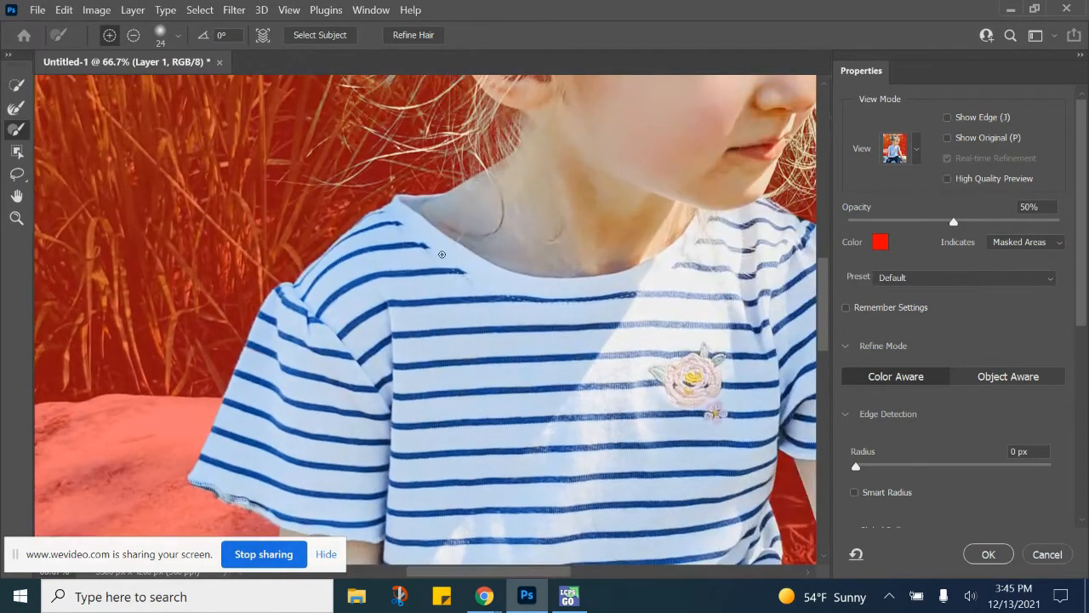
pyautogui.moveTo(439, 205); pyautogui.dragTo(451, 442)
pyautogui.moveTo(505, 276); pyautogui.dragTo(485, 467)
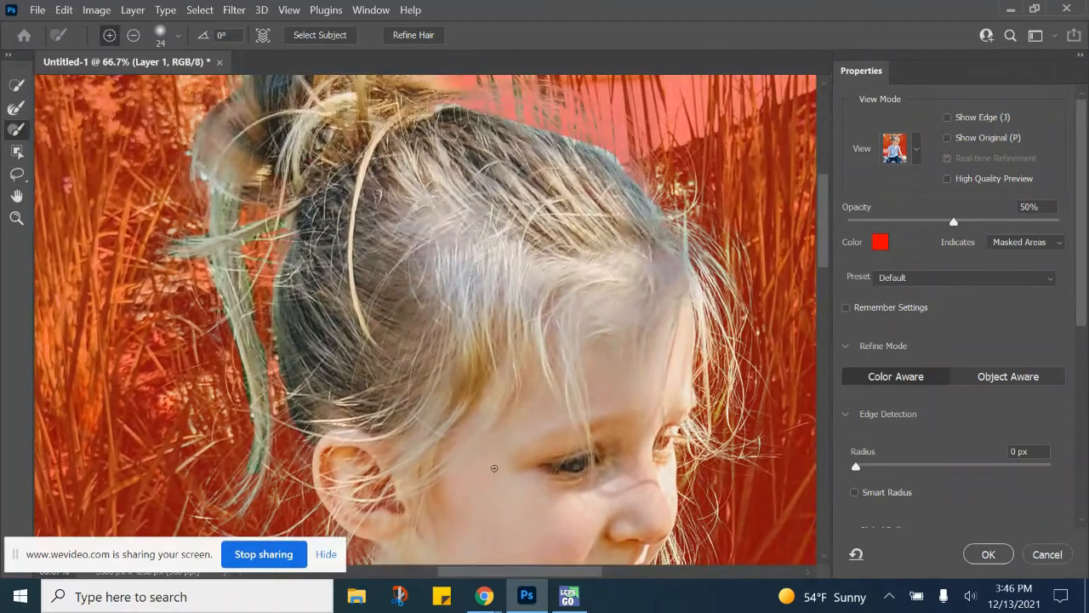
pyautogui.hotkey('ctrl', '-')
pyautogui.hotkey('ctrl', '-')
pyautogui.hotkey('ctrl', '-')
pyautogui.hotkey('ctrl', '-')
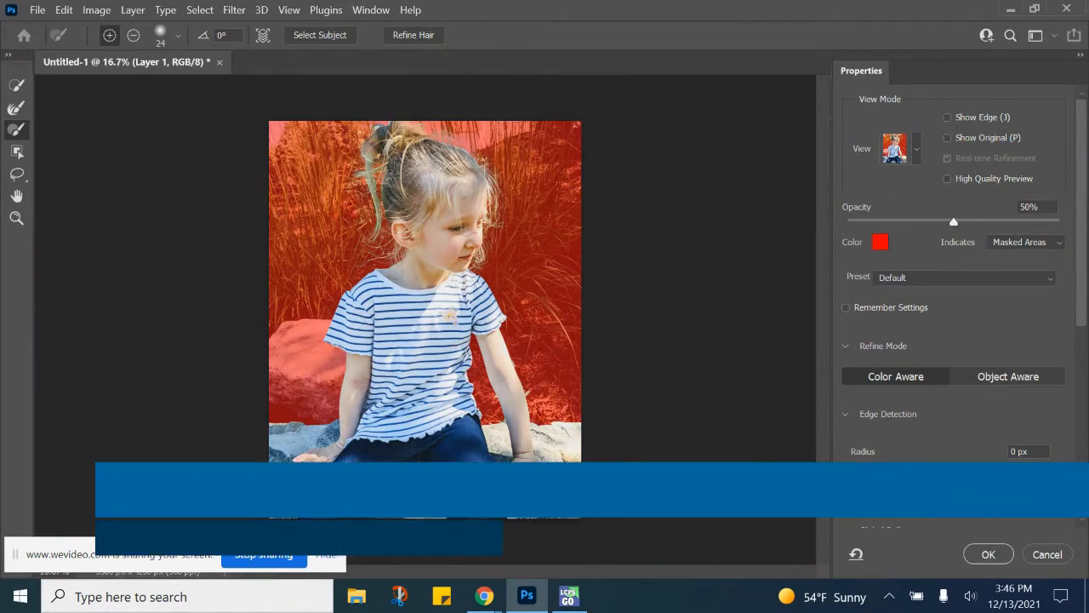
# Set the edge detection radius to 1 px and enable Smart Radius
pyautogui.scroll(-2, 906, 345)
pyautogui.scroll(-2, 914, 343)
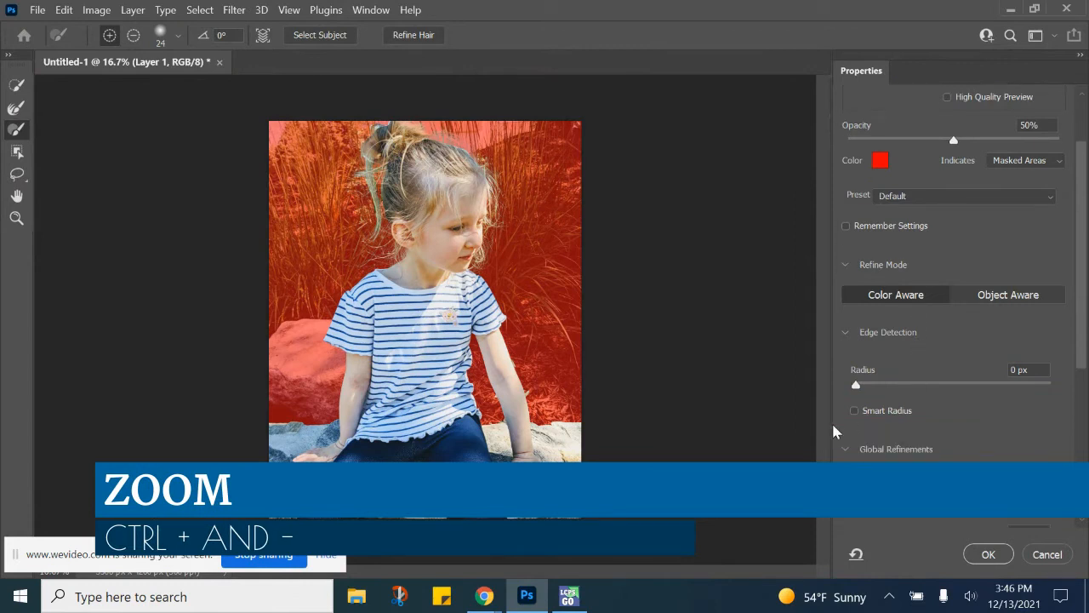
pyautogui.scroll(-3, 949, 402)
pyautogui.moveTo(856, 303); pyautogui.dragTo(865, 304)
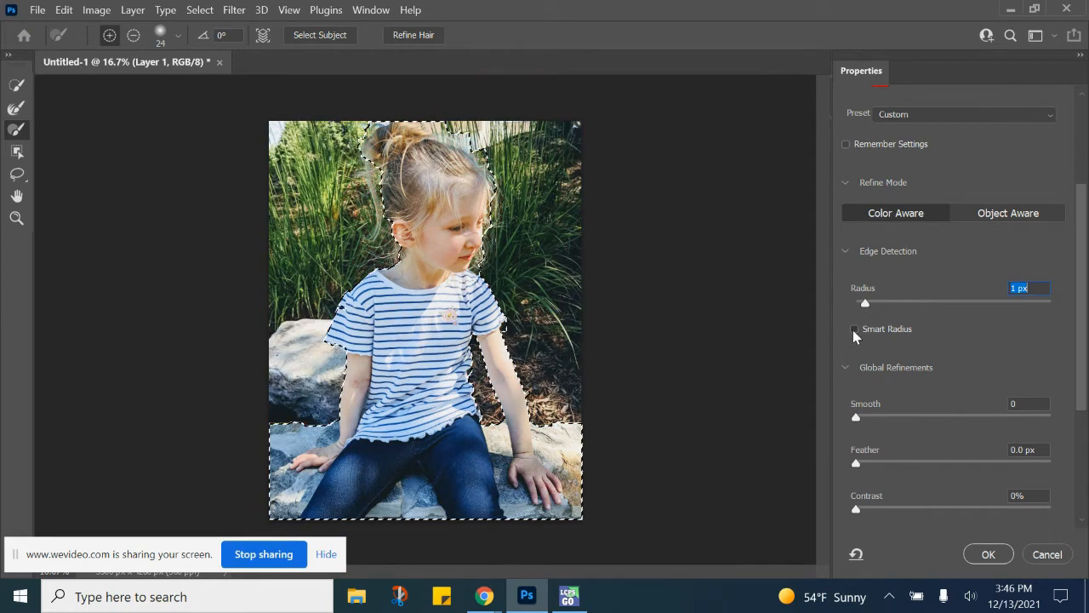
pyautogui.click(855, 329)
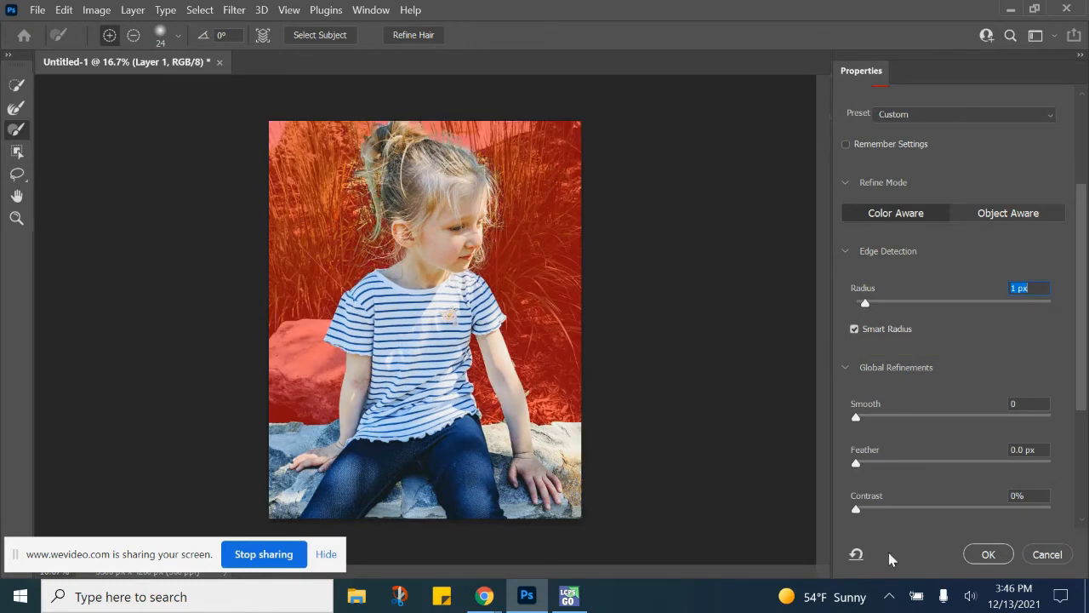
# Set Smooth to 4 and Feather to 0.4 px, and check the selection edge around the hair and shoulders
pyautogui.click(863, 417)
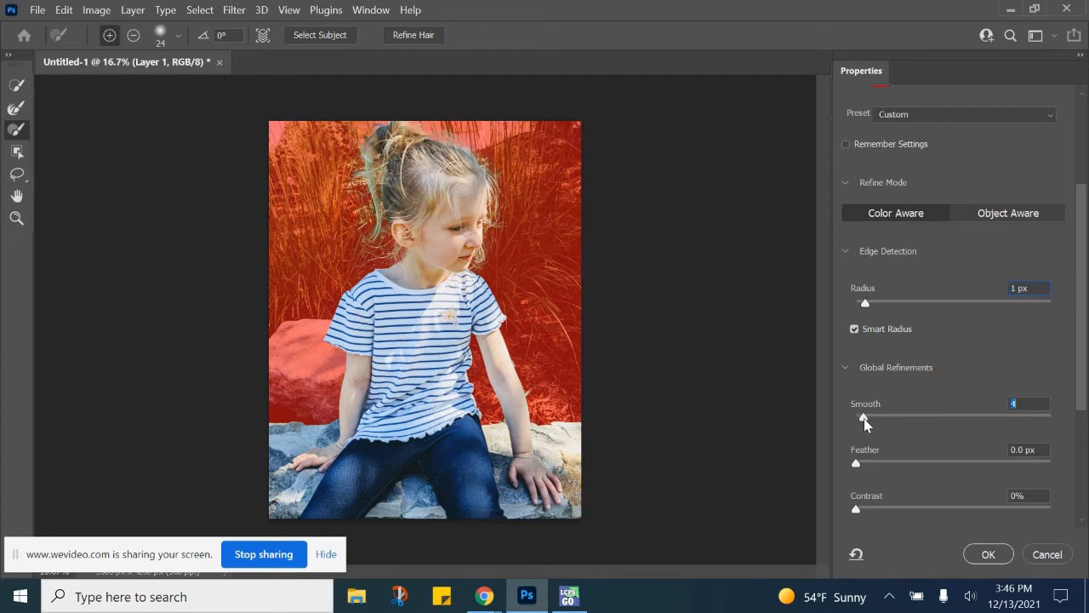
pyautogui.click(860, 464)
pyautogui.hotkey('ctrl', '+')
pyautogui.hotkey('ctrl', '+')
pyautogui.hotkey('ctrl', '+')
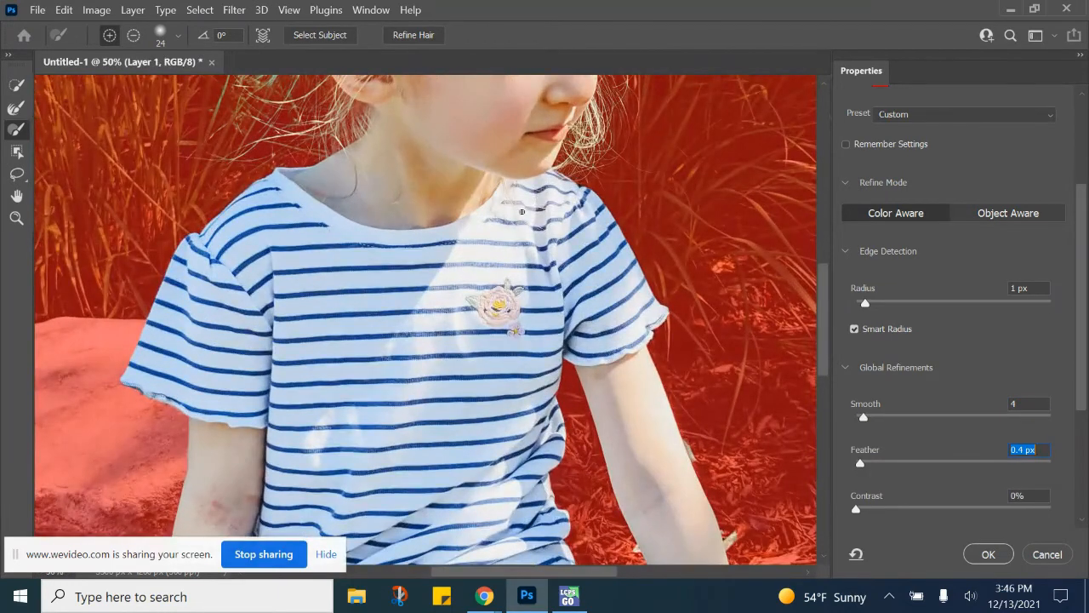
pyautogui.moveTo(511, 241); pyautogui.dragTo(500, 362)
pyautogui.moveTo(519, 192); pyautogui.dragTo(521, 379)
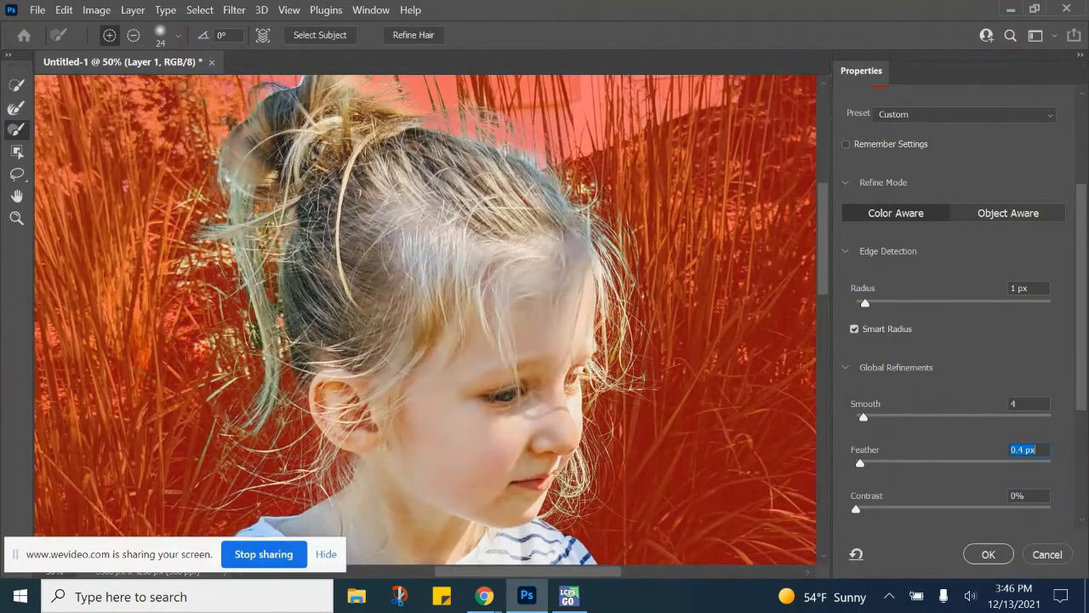
pyautogui.moveTo(341, 400)
pyautogui.mouseDown()
pyautogui.moveTo(357, 371)
pyautogui.moveTo(352, 202)
pyautogui.mouseUp()
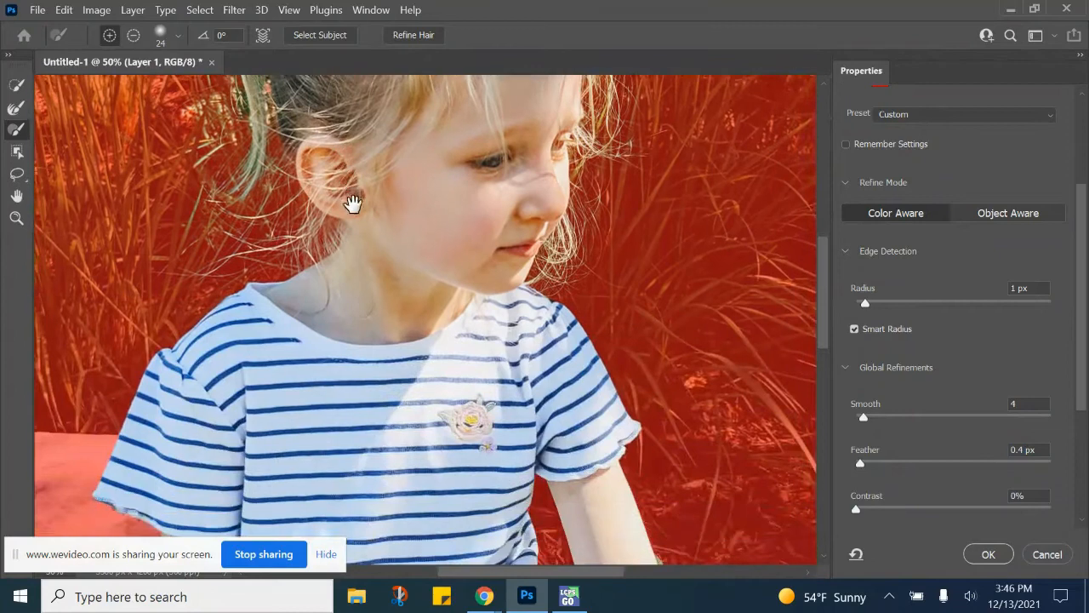
# Output the refined portrait selection as a New Layer with Layer Mask
pyautogui.moveTo(289, 332); pyautogui.dragTo(286, 255)
pyautogui.moveTo(281, 387); pyautogui.dragTo(216, 300)
pyautogui.moveTo(507, 321); pyautogui.dragTo(448, 415)
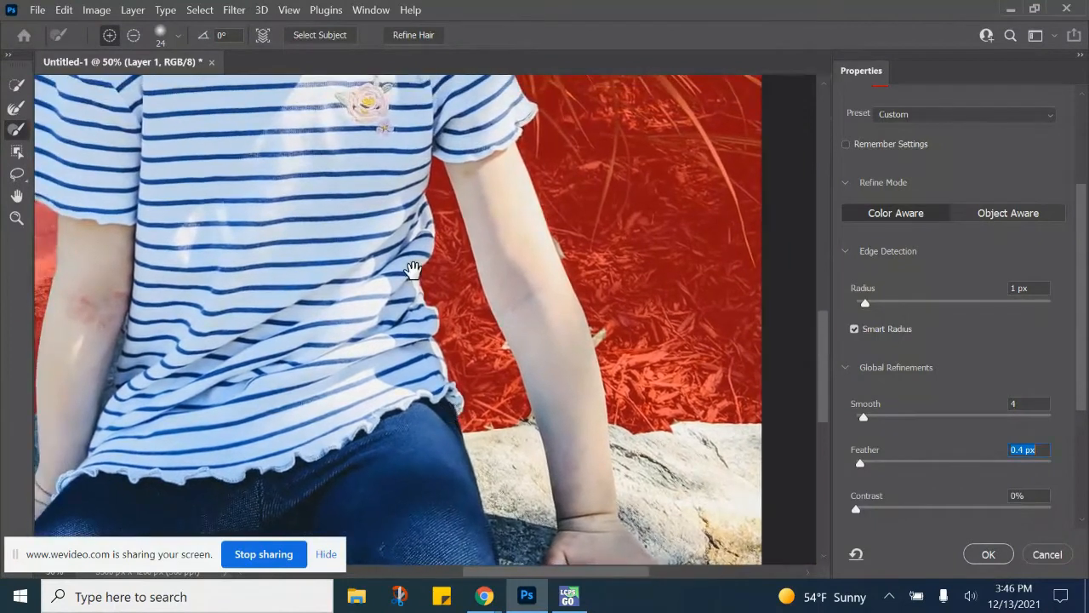
pyautogui.moveTo(414, 269); pyautogui.dragTo(427, 334)
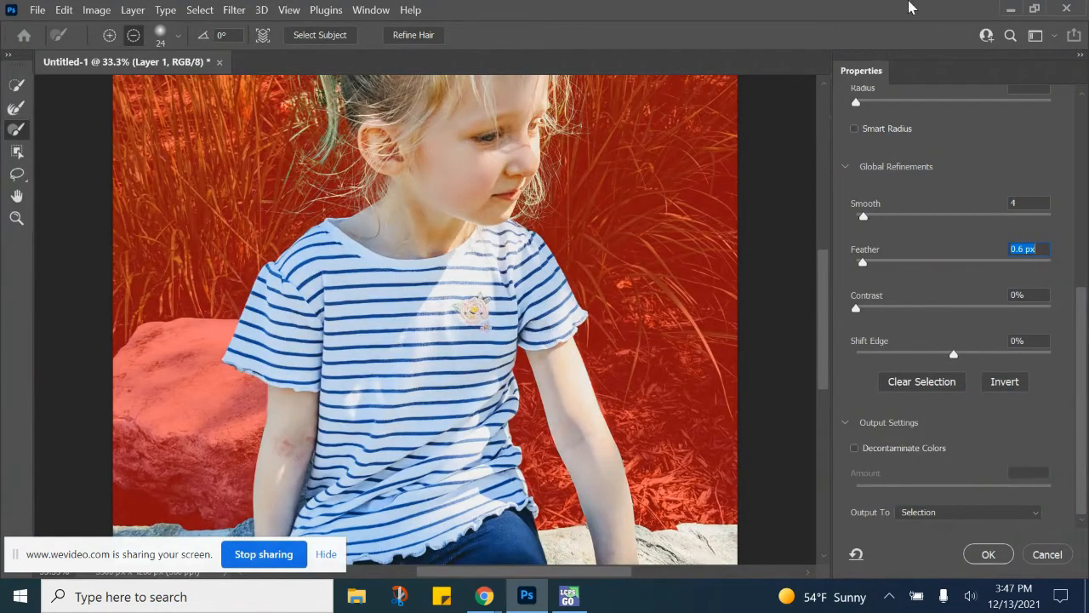
pyautogui.moveTo(1080, 313); pyautogui.dragTo(1082, 355)
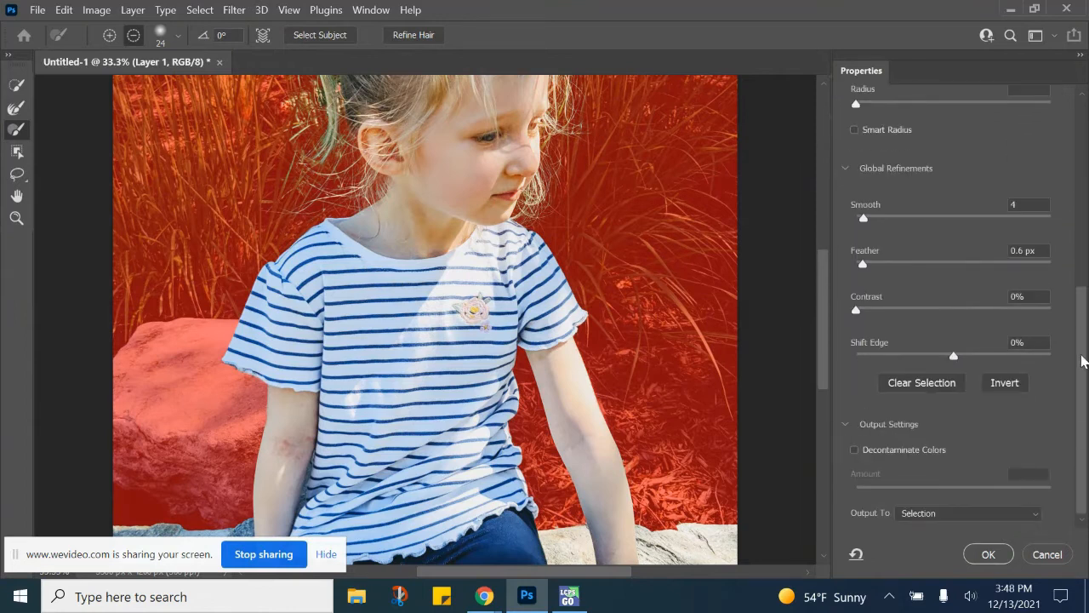
pyautogui.click(908, 515)
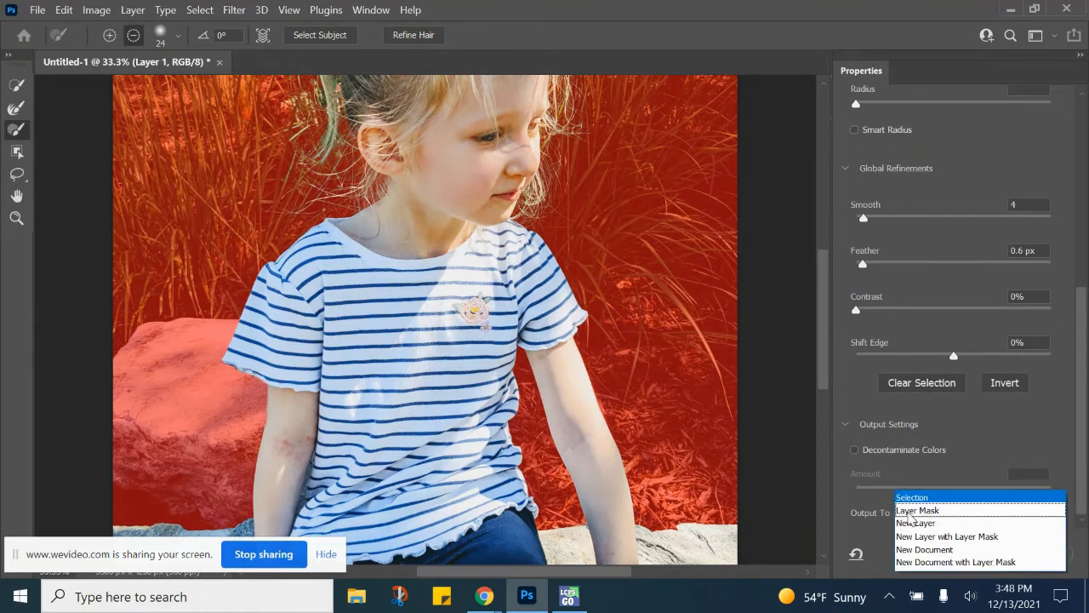
pyautogui.click(982, 538)
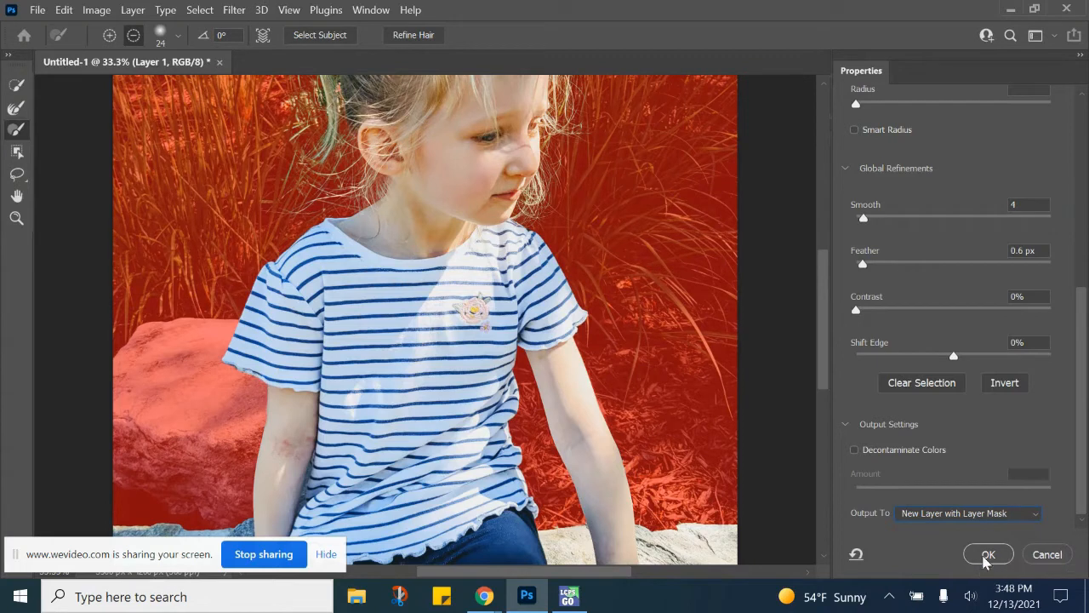
pyautogui.click(987, 554)
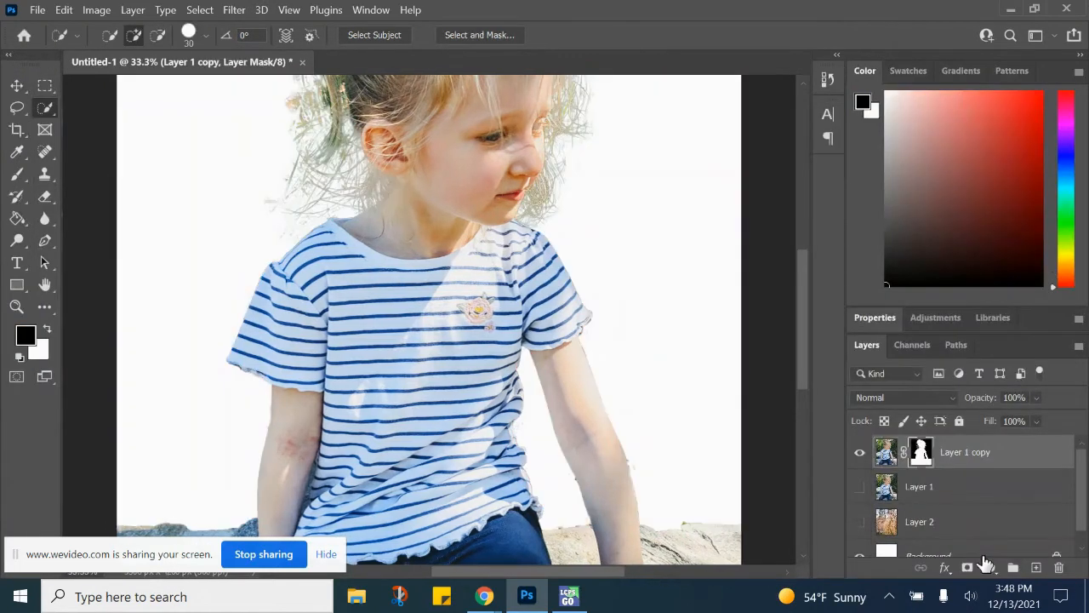
# Examine the masked cutout's edges around the hair, face and shoulders
pyautogui.hotkey('ctrl', '-')
pyautogui.hotkey('ctrl', '-')
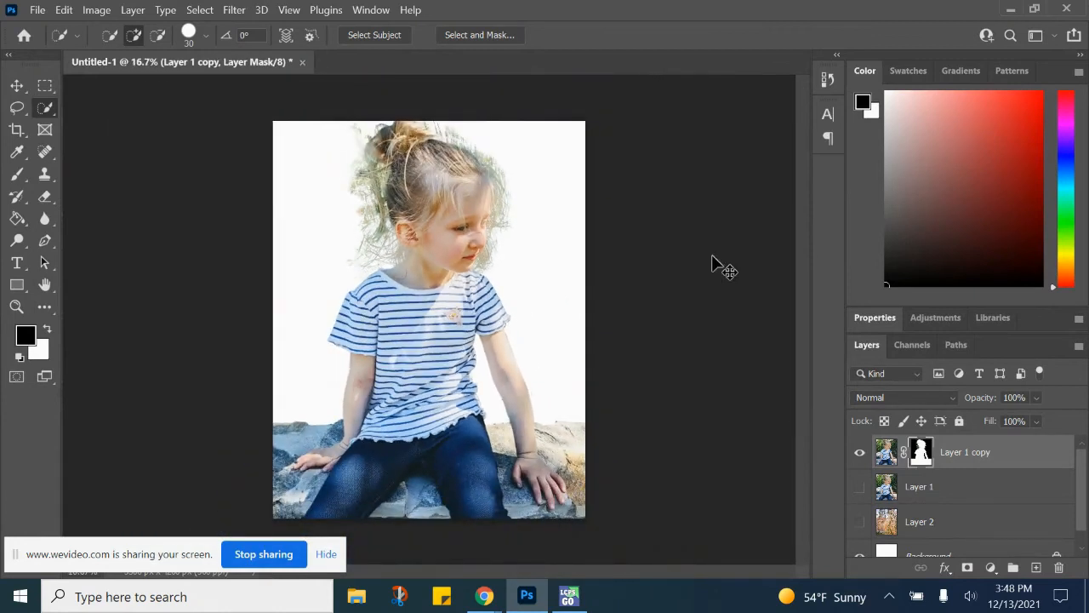
pyautogui.hotkey('ctrl', '+')
pyautogui.hotkey('ctrl', '+')
pyautogui.hotkey('ctrl', '+')
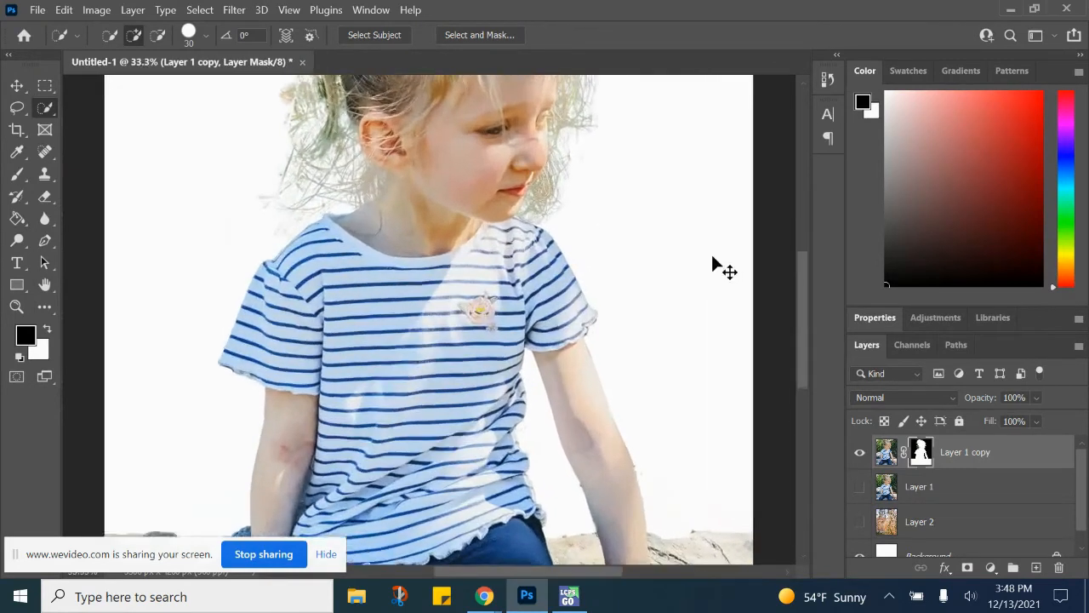
pyautogui.moveTo(679, 199); pyautogui.dragTo(655, 375)
pyautogui.moveTo(671, 276); pyautogui.dragTo(671, 362)
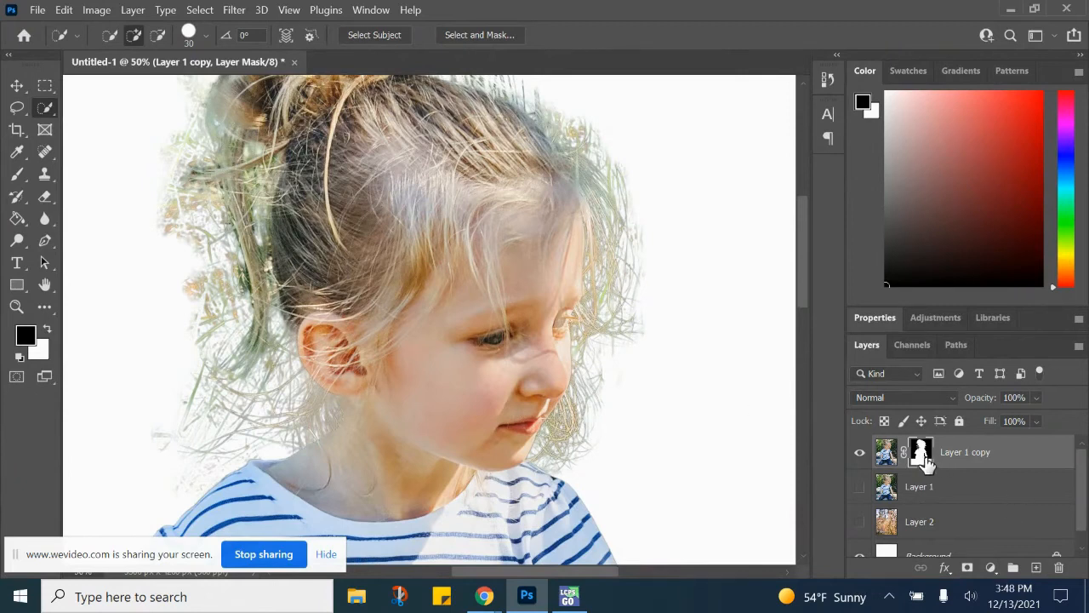
# Paint white on the Layer 1 copy mask with an 18 px brush at 100% opacity to restore the girl's far eye
pyautogui.click(16, 173)
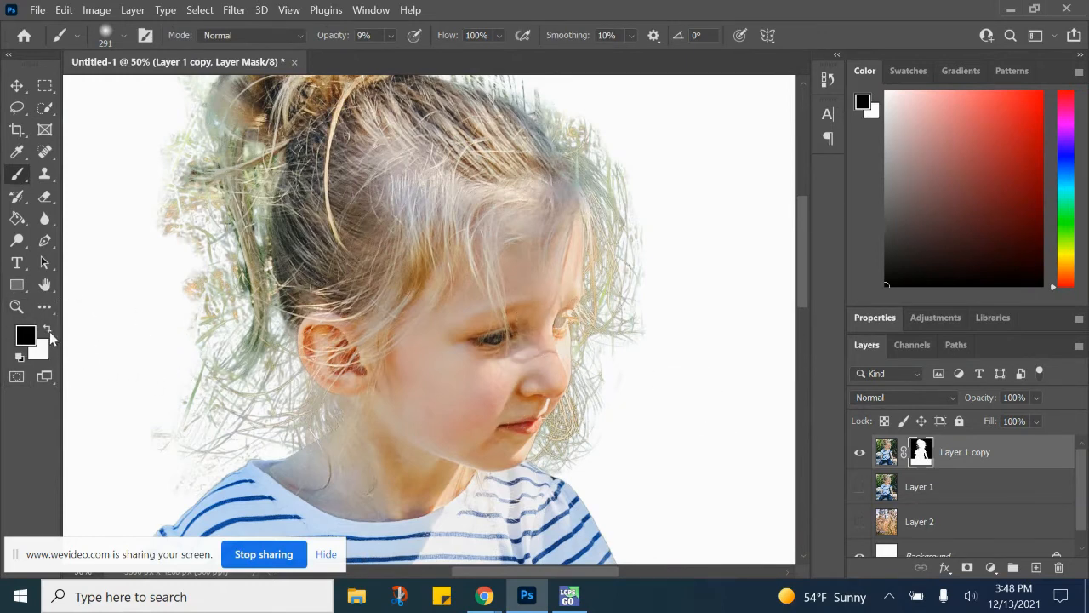
pyautogui.click(47, 330)
pyautogui.click(124, 35)
pyautogui.moveTo(94, 85); pyautogui.dragTo(106, 89)
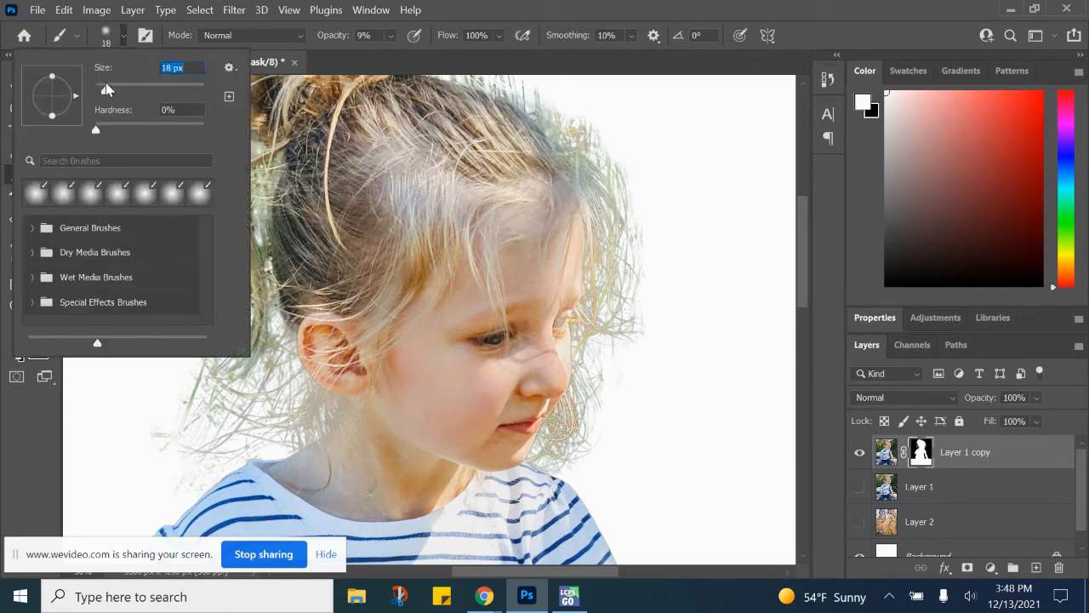
pyautogui.click(393, 35)
pyautogui.moveTo(436, 68); pyautogui.dragTo(469, 55)
pyautogui.hotkey('ctrl', '+')
pyautogui.hotkey('ctrl', '+')
pyautogui.hotkey('ctrl', '+')
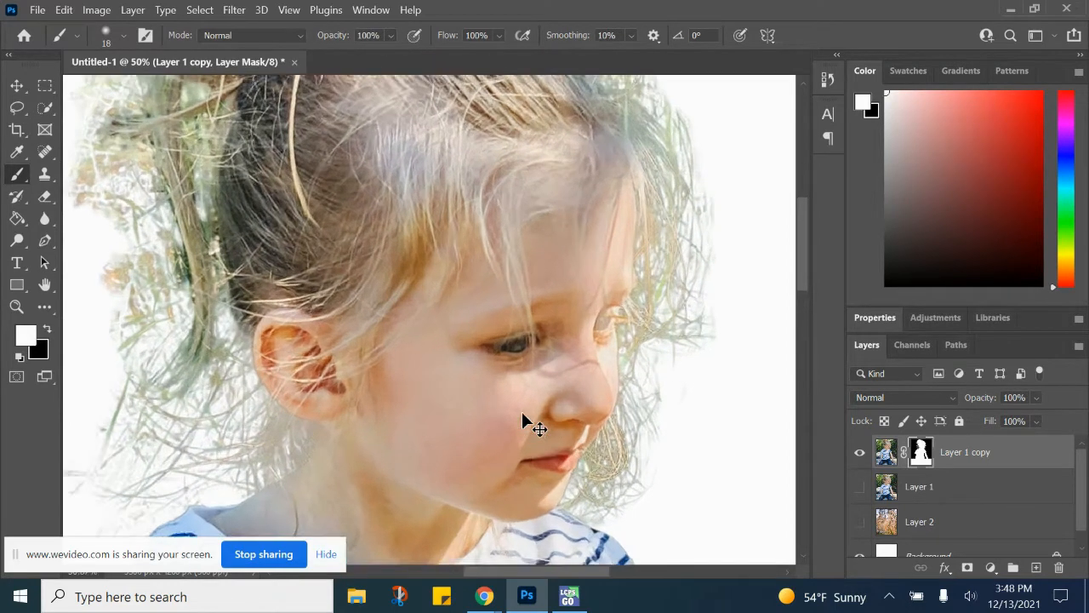
pyautogui.moveTo(556, 312); pyautogui.dragTo(198, 285)
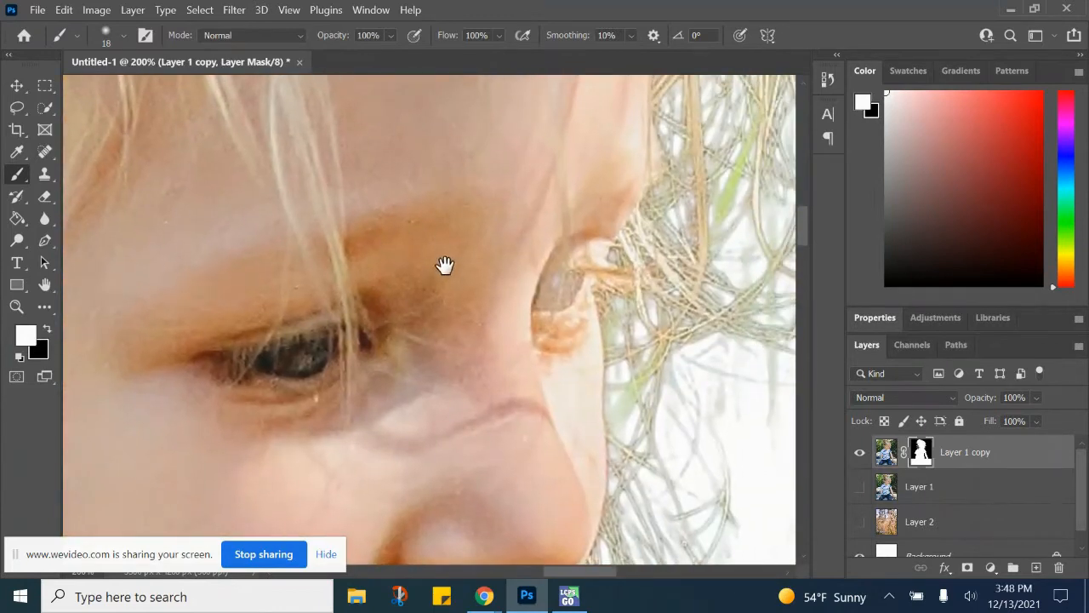
pyautogui.moveTo(445, 265); pyautogui.dragTo(427, 276)
pyautogui.moveTo(541, 289)
pyautogui.mouseDown()
pyautogui.moveTo(538, 327)
pyautogui.moveTo(535, 283)
pyautogui.moveTo(522, 336)
pyautogui.moveTo(543, 268)
pyautogui.moveTo(550, 317)
pyautogui.moveTo(556, 267)
pyautogui.moveTo(569, 324)
pyautogui.moveTo(562, 275)
pyautogui.moveTo(576, 312)
pyautogui.mouseUp()
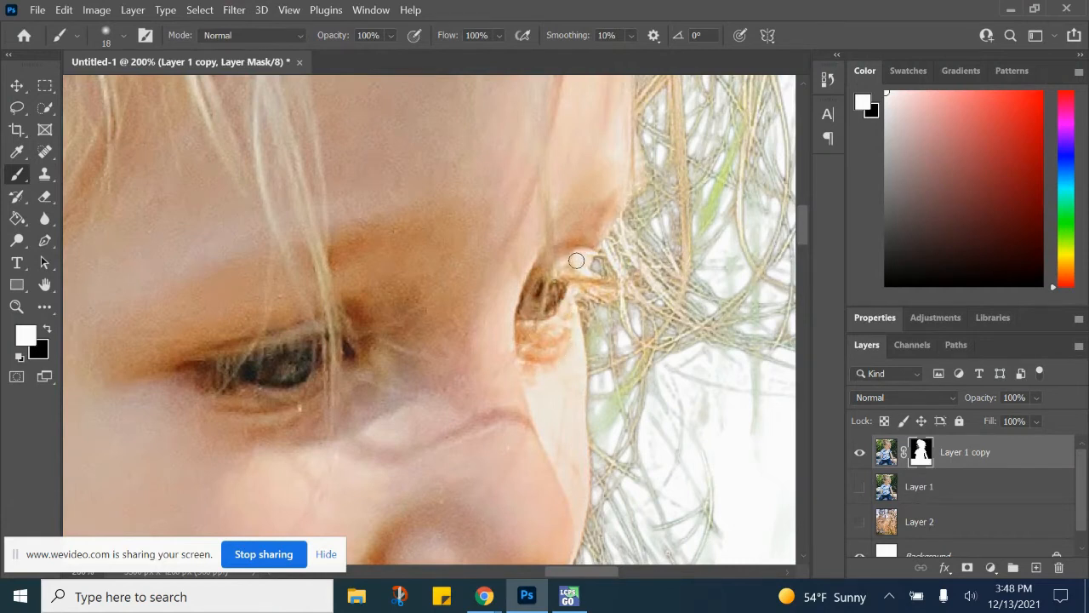
pyautogui.moveTo(597, 342); pyautogui.dragTo(438, 219)
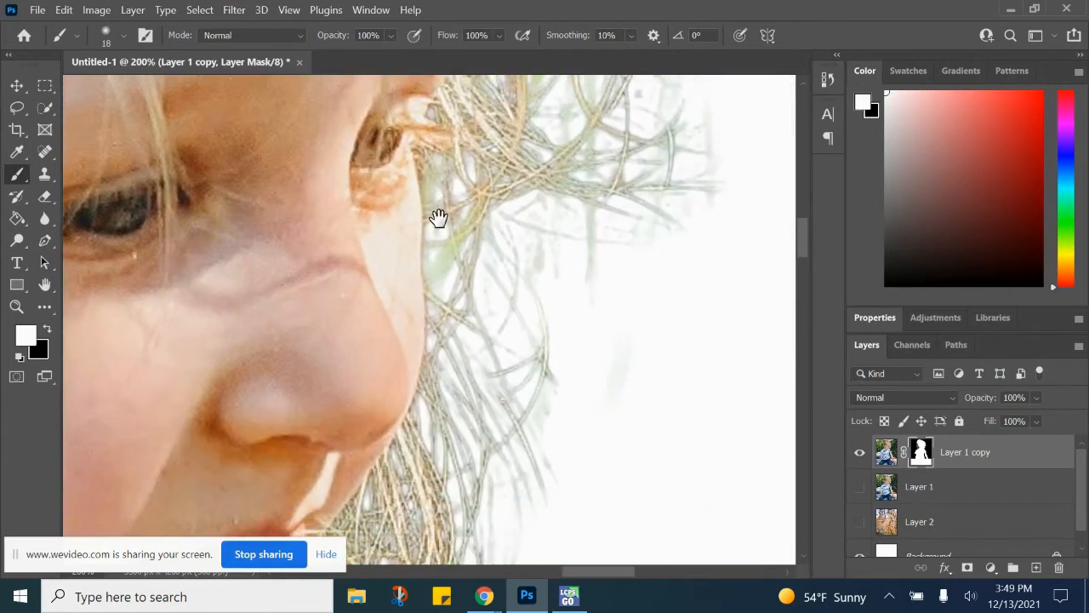
# Paint black on the mask with a 180 px brush to hide leftover background around the girl's hair
pyautogui.hotkey('ctrl', '-')
pyautogui.hotkey('ctrl', '-')
pyautogui.hotkey('ctrl', '-')
pyautogui.hotkey('ctrl', '-')
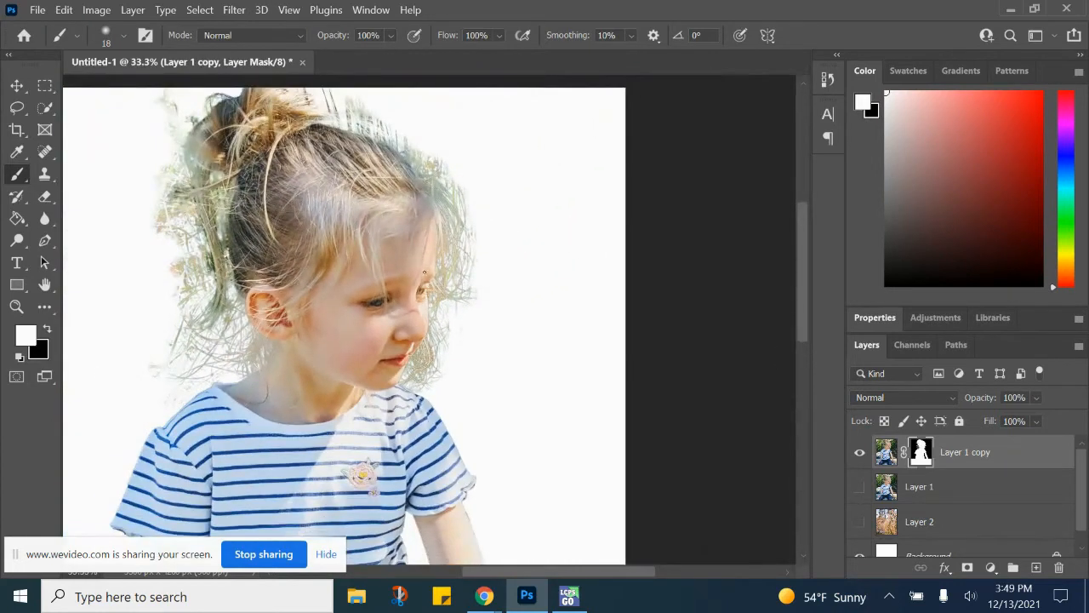
pyautogui.moveTo(398, 324); pyautogui.dragTo(494, 365)
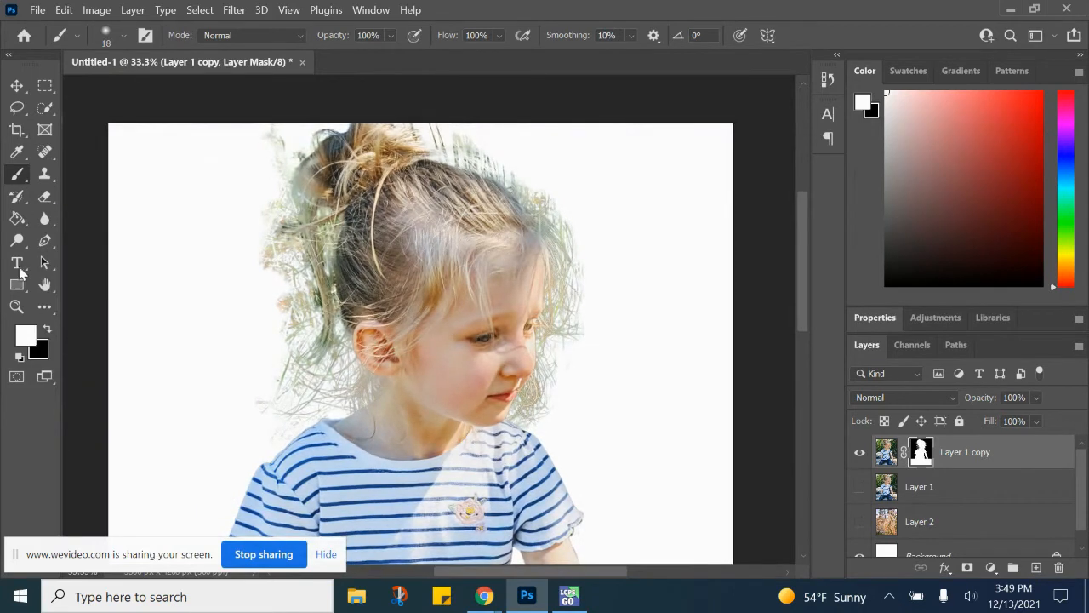
pyautogui.click(47, 329)
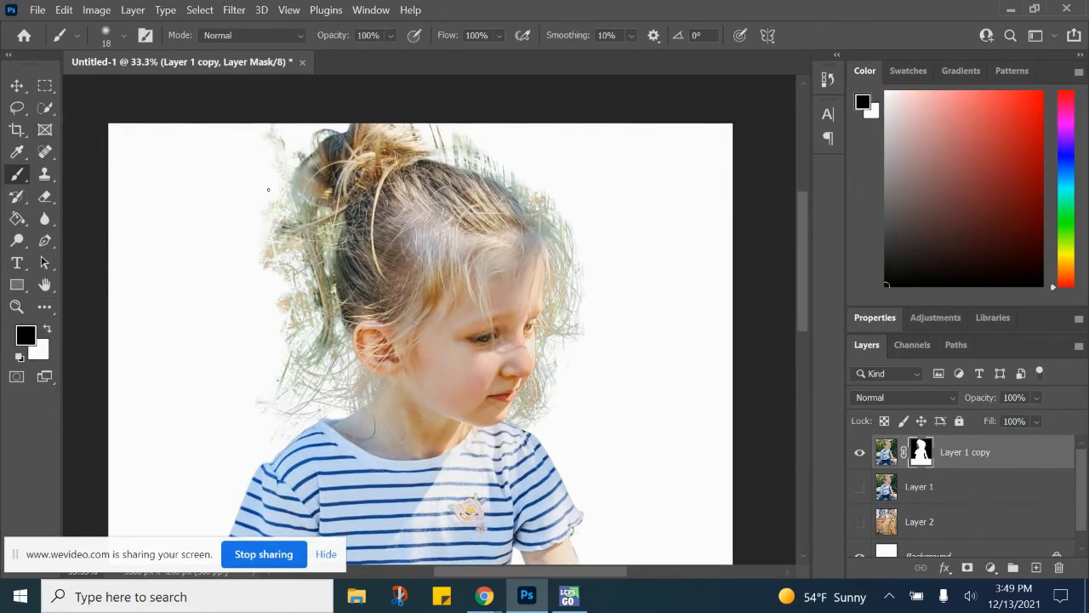
pyautogui.click(119, 39)
pyautogui.click(134, 86)
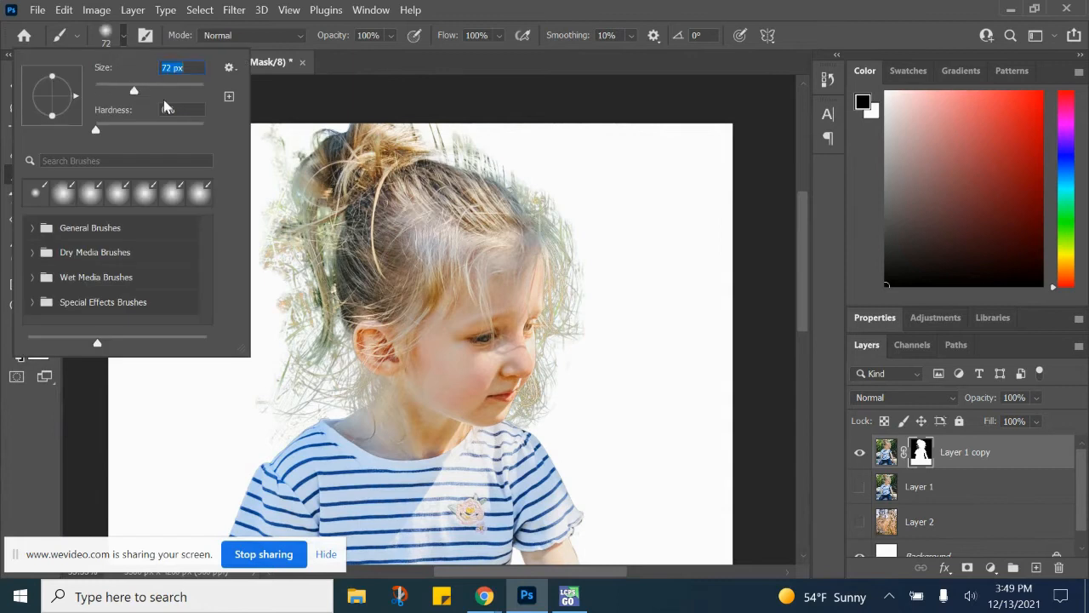
pyautogui.click(171, 88)
pyautogui.moveTo(281, 130)
pyautogui.mouseDown()
pyautogui.moveTo(269, 152)
pyautogui.moveTo(282, 162)
pyautogui.moveTo(292, 132)
pyautogui.mouseUp()
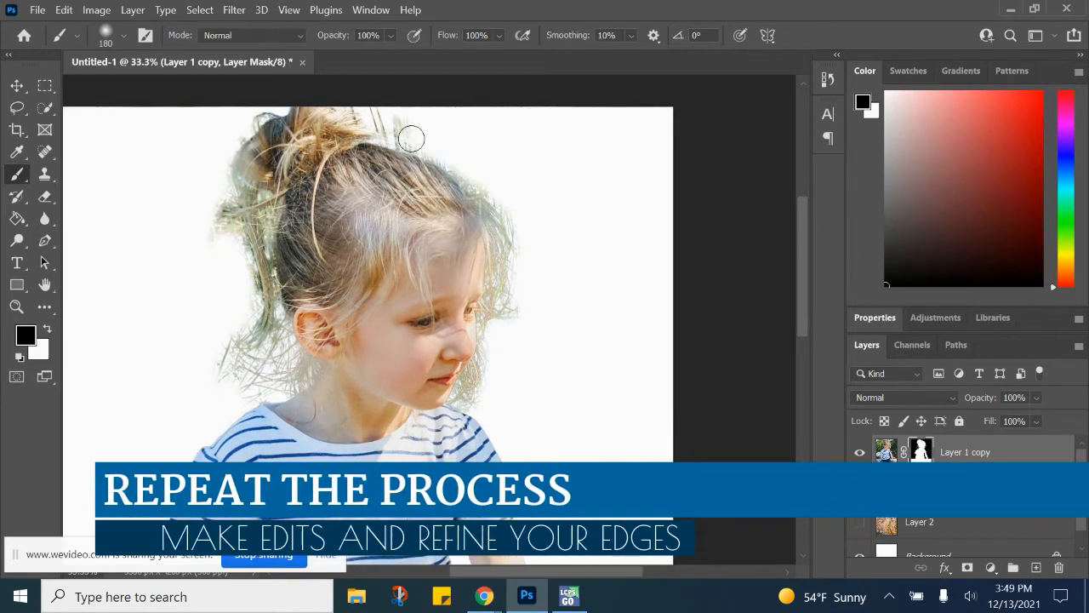
pyautogui.moveTo(411, 138); pyautogui.dragTo(374, 120)
pyautogui.moveTo(541, 318); pyautogui.dragTo(539, 250)
pyautogui.moveTo(568, 289); pyautogui.dragTo(601, 176)
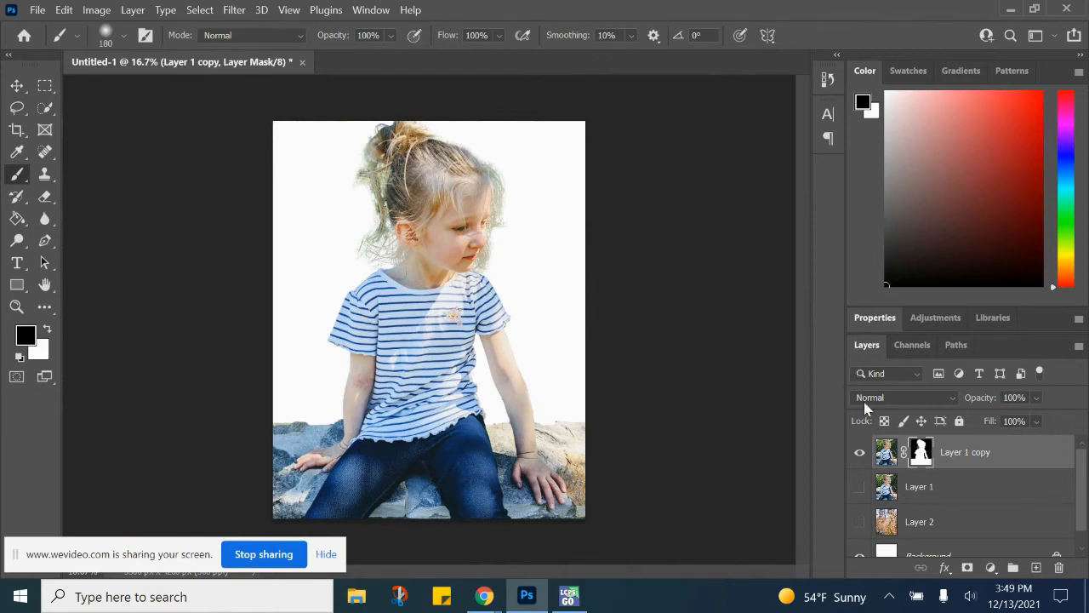
# Show Layer 2 at the top of the layer stack and shift its nature photo to the left
pyautogui.click(859, 521)
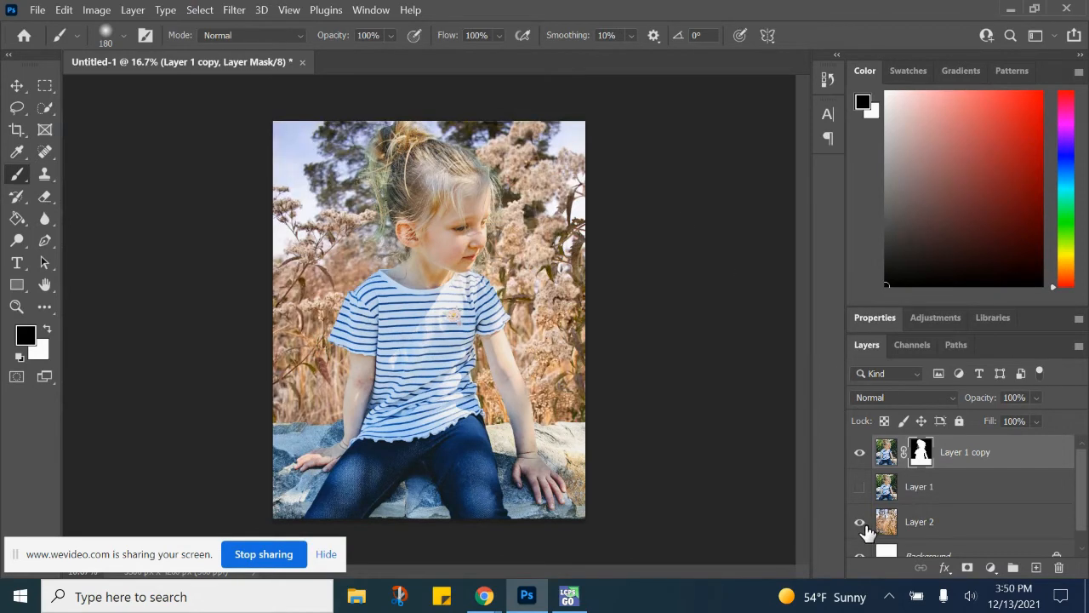
pyautogui.moveTo(916, 522); pyautogui.dragTo(916, 452)
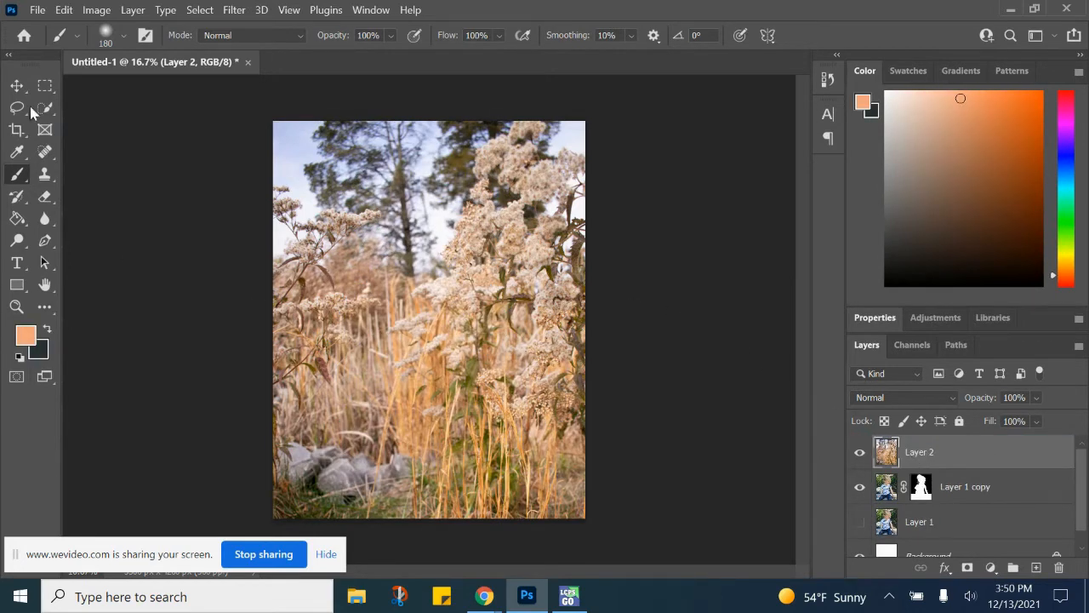
pyautogui.click(17, 85)
pyautogui.moveTo(503, 240); pyautogui.dragTo(451, 230)
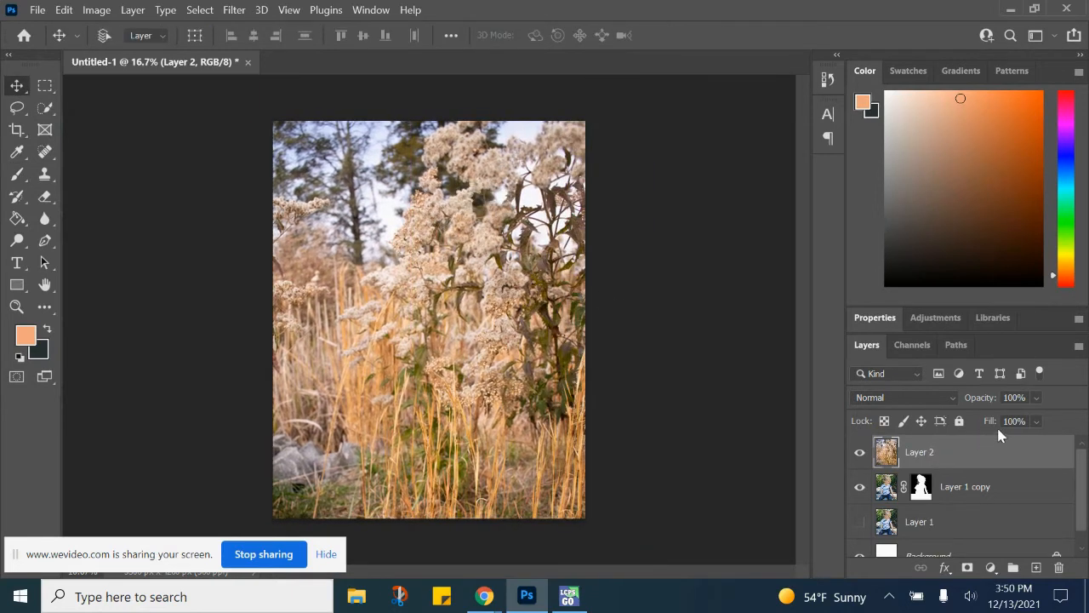
# Lower Layer 2's opacity to 49% and reposition the nature photo over the girl
pyautogui.moveTo(1002, 419); pyautogui.dragTo(1007, 419)
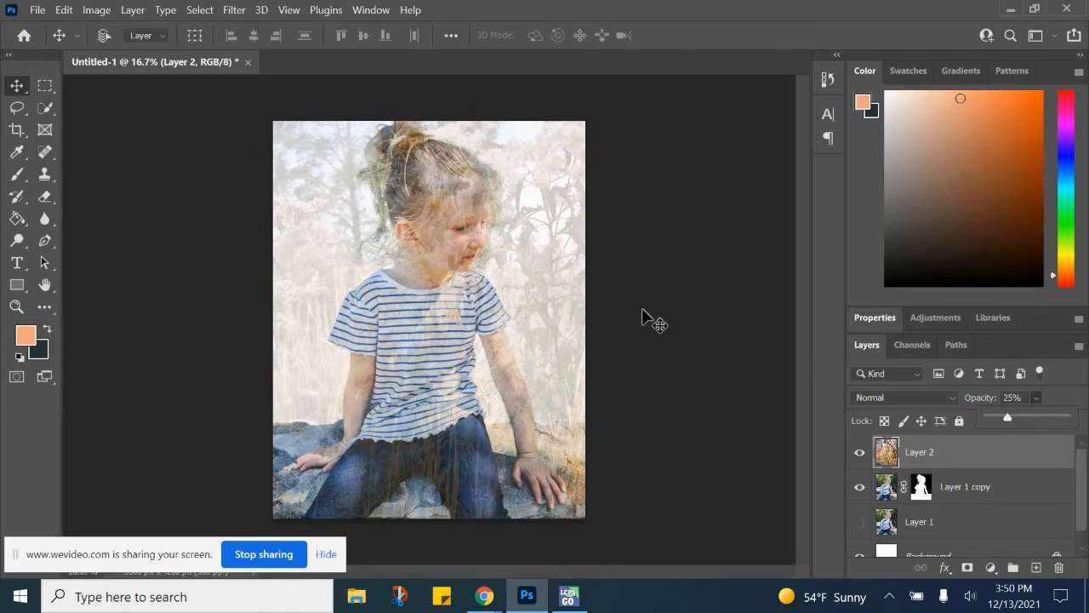
pyautogui.moveTo(533, 249); pyautogui.dragTo(511, 250)
pyautogui.click(1037, 398)
pyautogui.moveTo(1026, 413); pyautogui.dragTo(1035, 417)
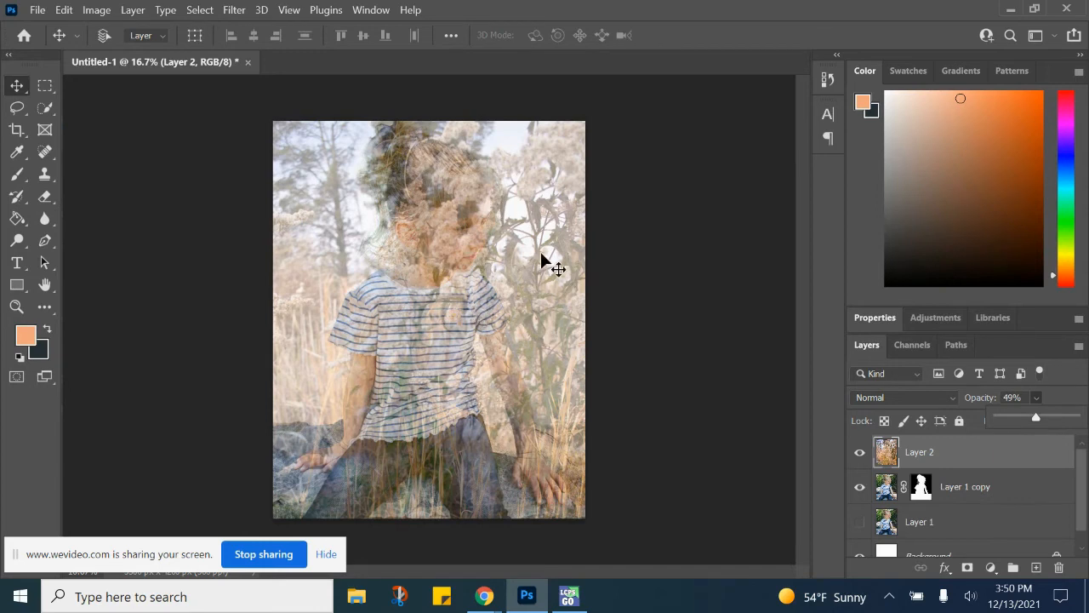
pyautogui.moveTo(551, 260)
pyautogui.mouseDown()
pyautogui.moveTo(536, 255)
pyautogui.moveTo(550, 250)
pyautogui.mouseUp()
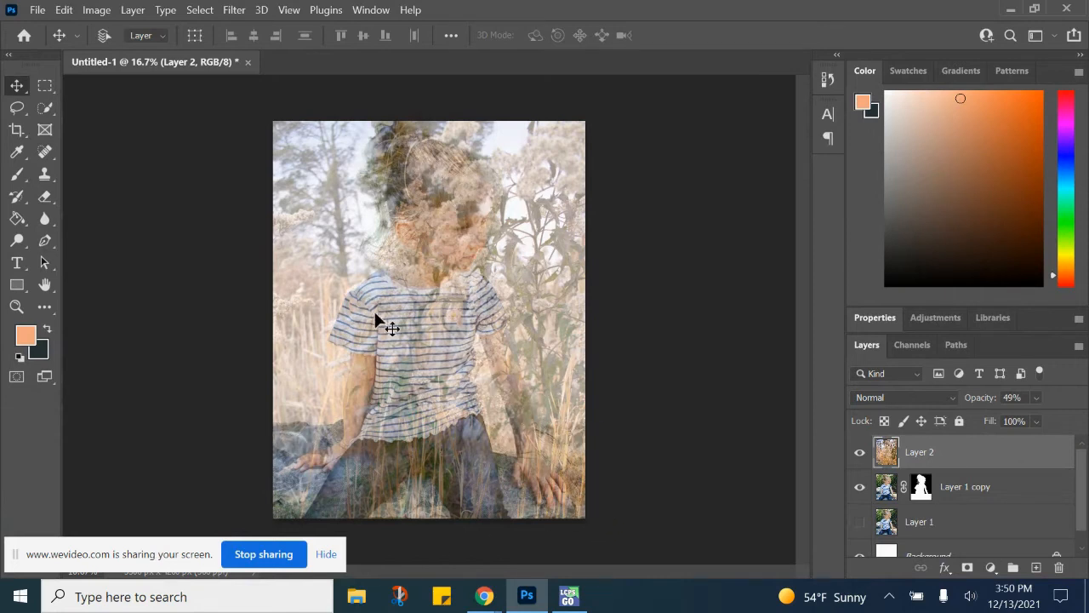
# Scale the nature photo to 104.49% with its right edge on the canvas edge, and set Layer 2's opacity to 100%
pyautogui.press('ctrl')
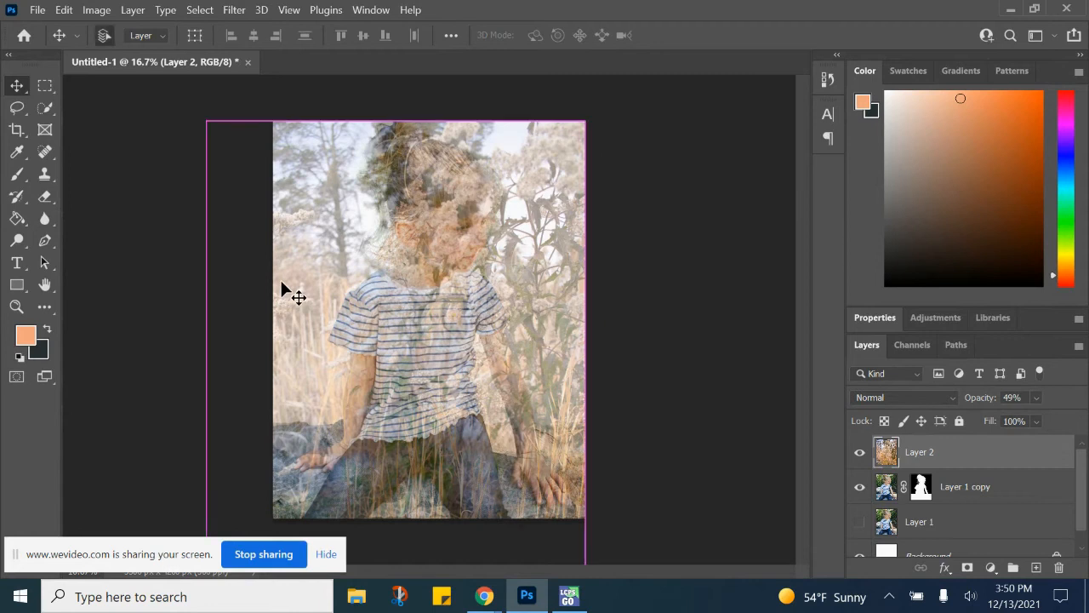
pyautogui.hotkey('ctrl', 't')
pyautogui.moveTo(591, 114); pyautogui.dragTo(603, 93)
pyautogui.moveTo(503, 205); pyautogui.dragTo(490, 204)
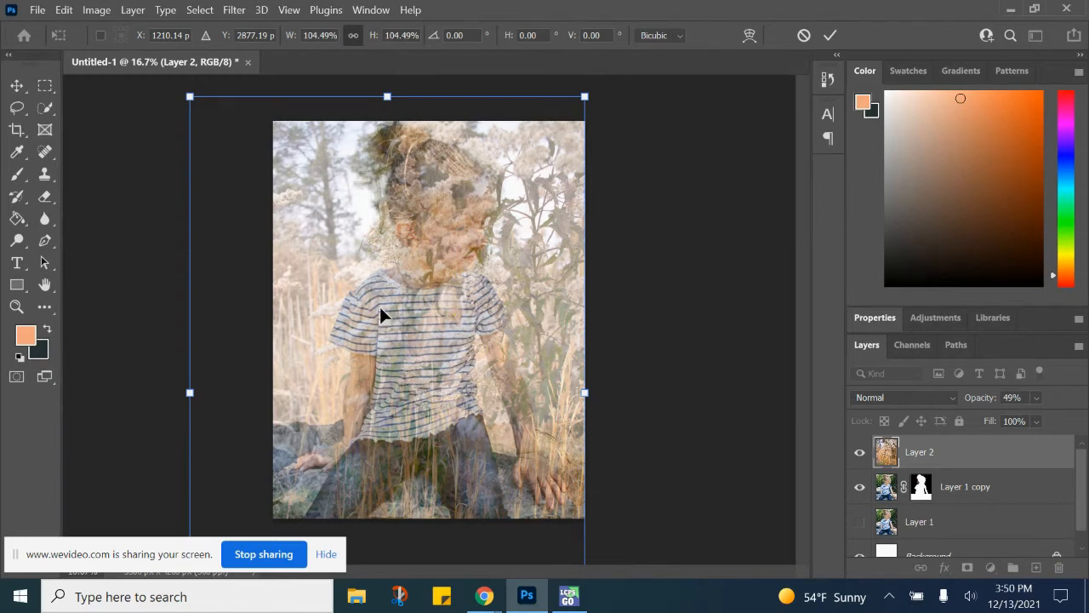
pyautogui.click(19, 80)
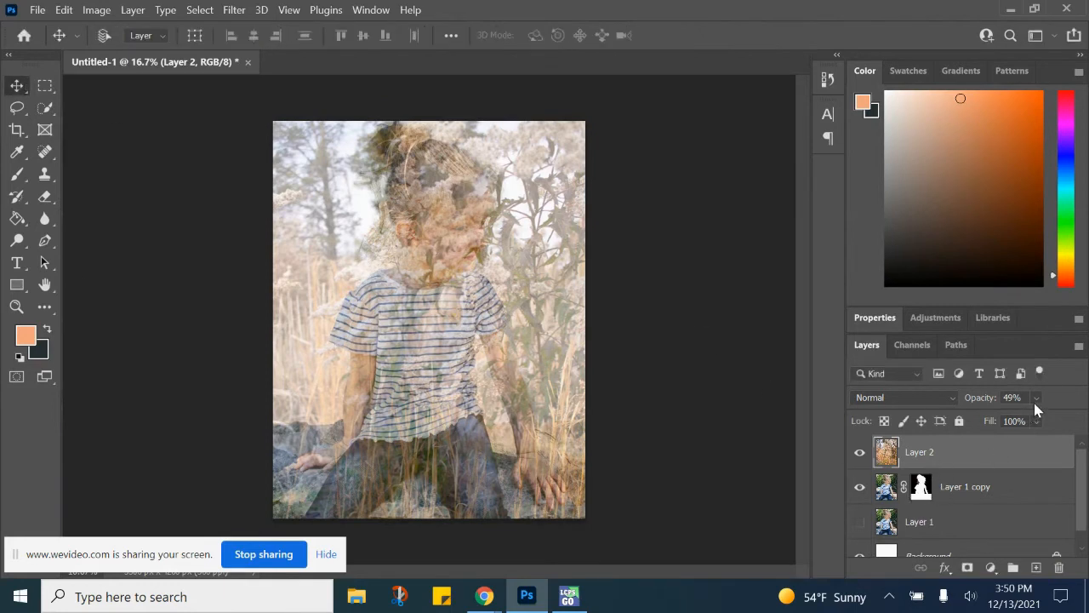
pyautogui.moveTo(1052, 418); pyautogui.dragTo(1078, 418)
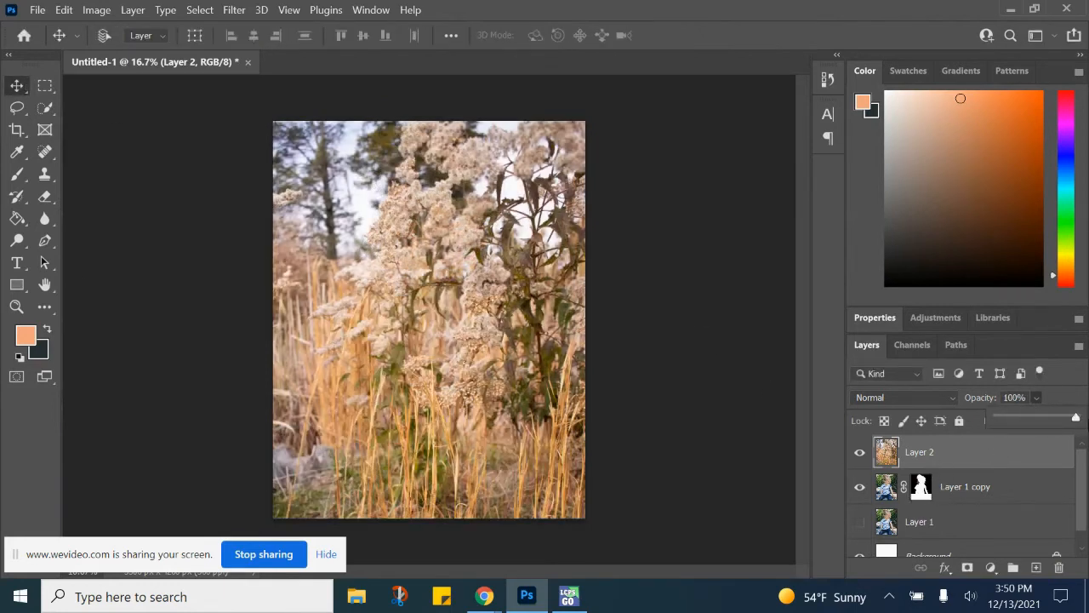
# Duplicate the masked cutout layer, Layer 1 copy
pyautogui.click(1017, 500)
pyautogui.click(921, 492)
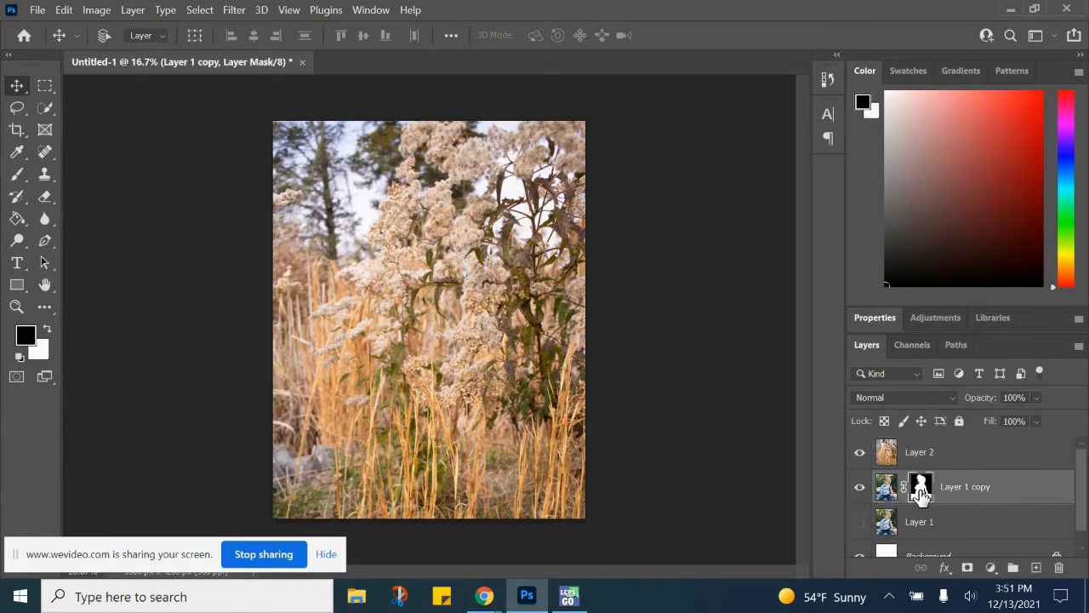
pyautogui.scroll(-1, 934, 510)
pyautogui.scroll(1, 936, 511)
pyautogui.click(974, 500)
pyautogui.moveTo(991, 498); pyautogui.dragTo(1036, 568)
# Rename the original masked cutout layer as Copy and hide it as a backup
pyautogui.doubleClick(962, 523)
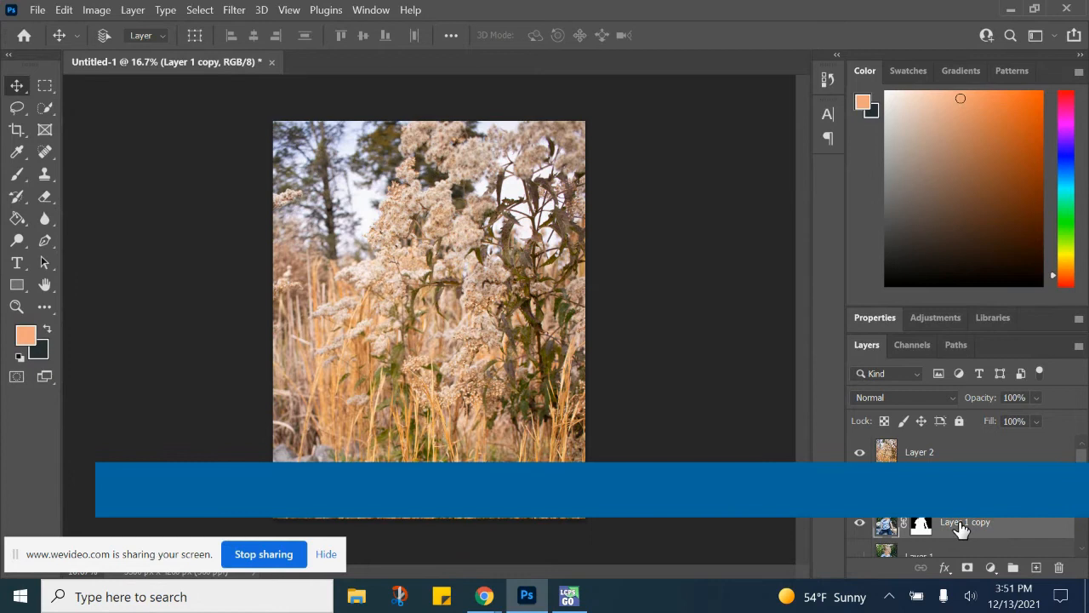
pyautogui.write('C')
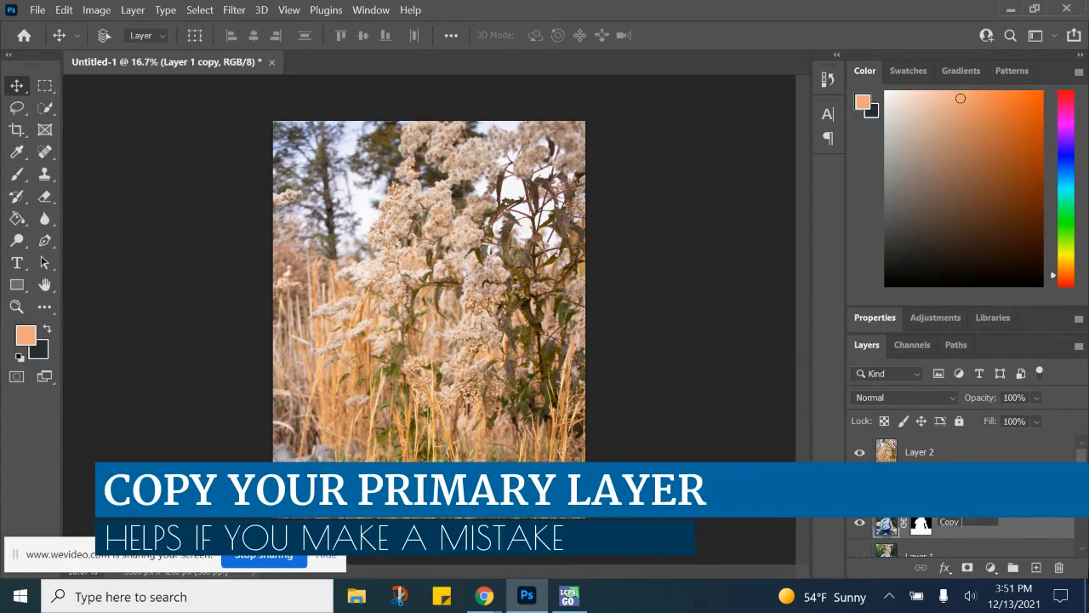
pyautogui.write('opy')
pyautogui.press('Return')
pyautogui.click(859, 525)
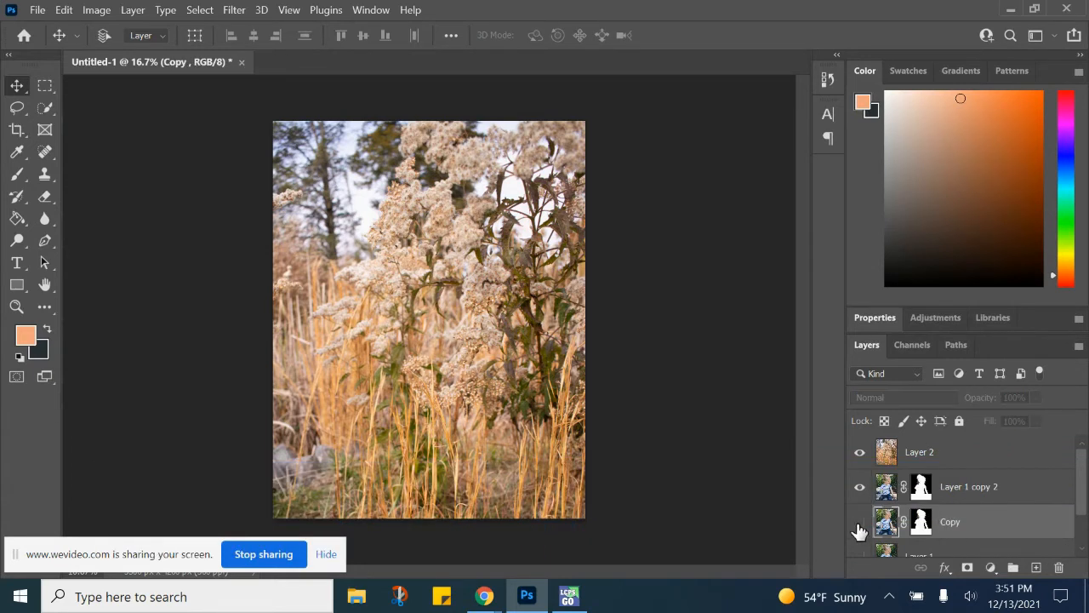
# Apply the layer mask of Layer 1 copy 2 permanently to the cutout
pyautogui.click(976, 492)
pyautogui.rightClick(976, 492)
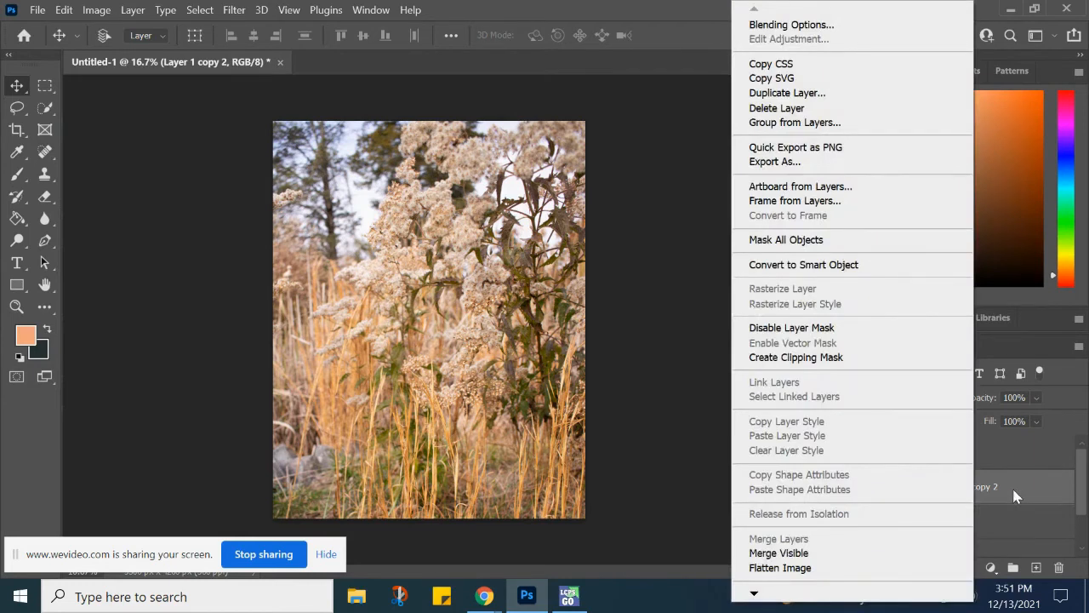
pyautogui.click(1015, 496)
pyautogui.click(922, 490)
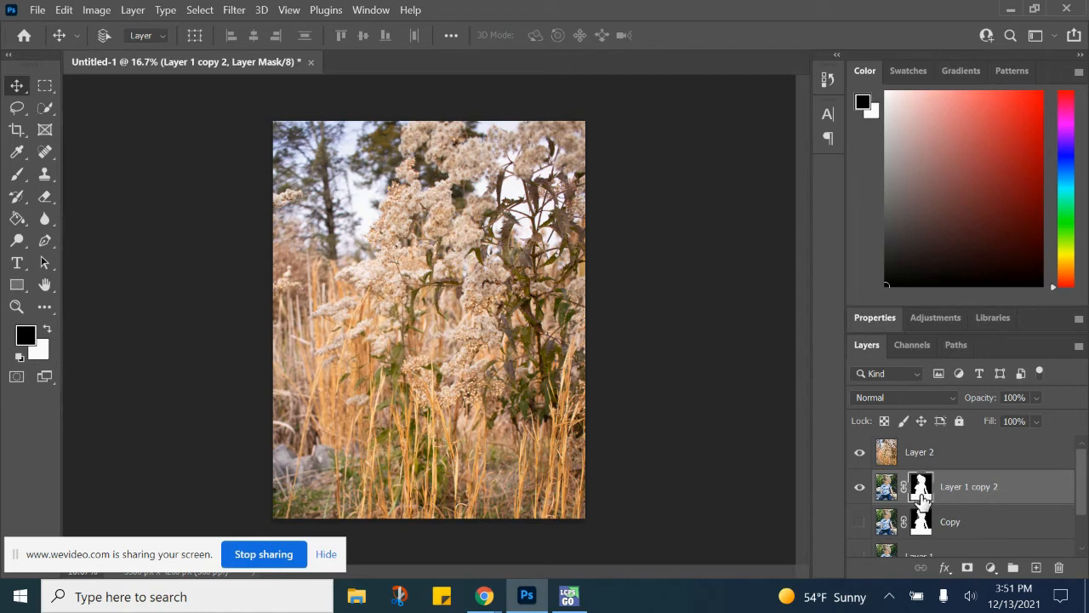
pyautogui.rightClick(923, 498)
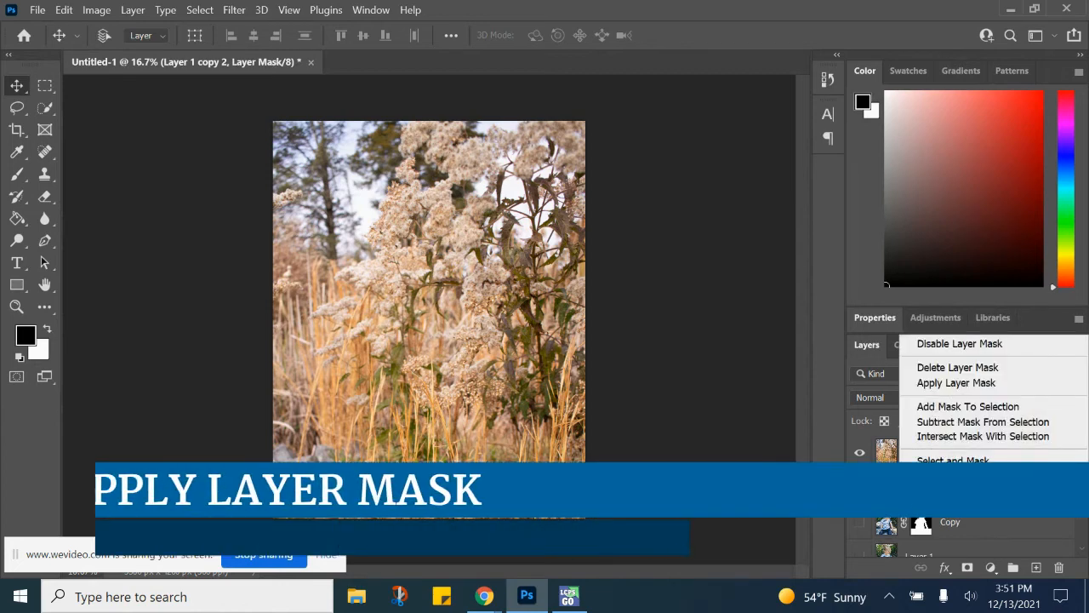
pyautogui.click(953, 383)
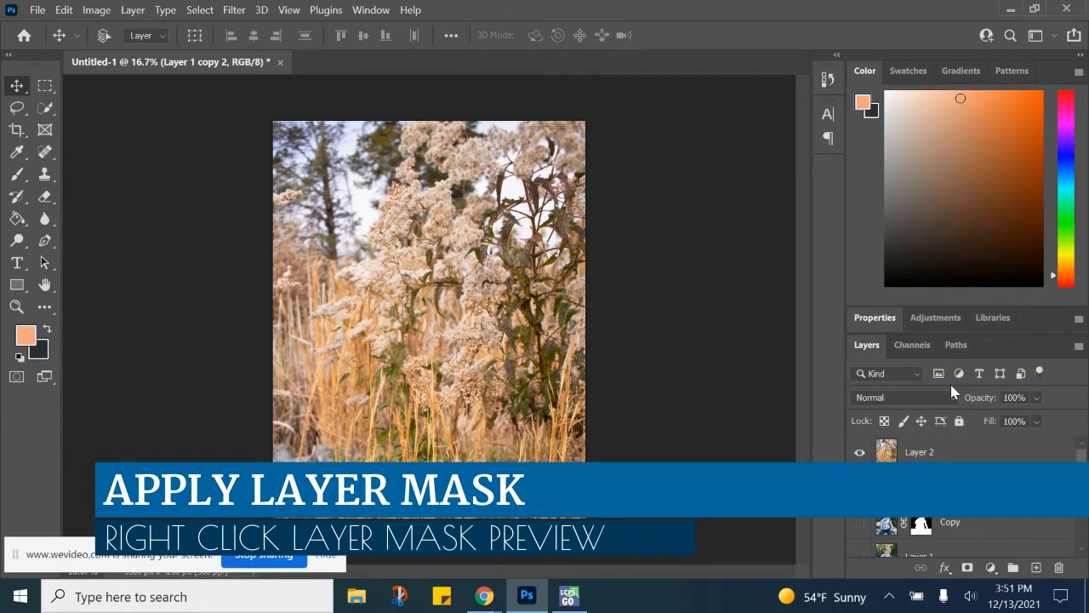
# Hide Layer 2 and show the Copy layer, comparing it with Layer 1 copy 2
pyautogui.click(859, 452)
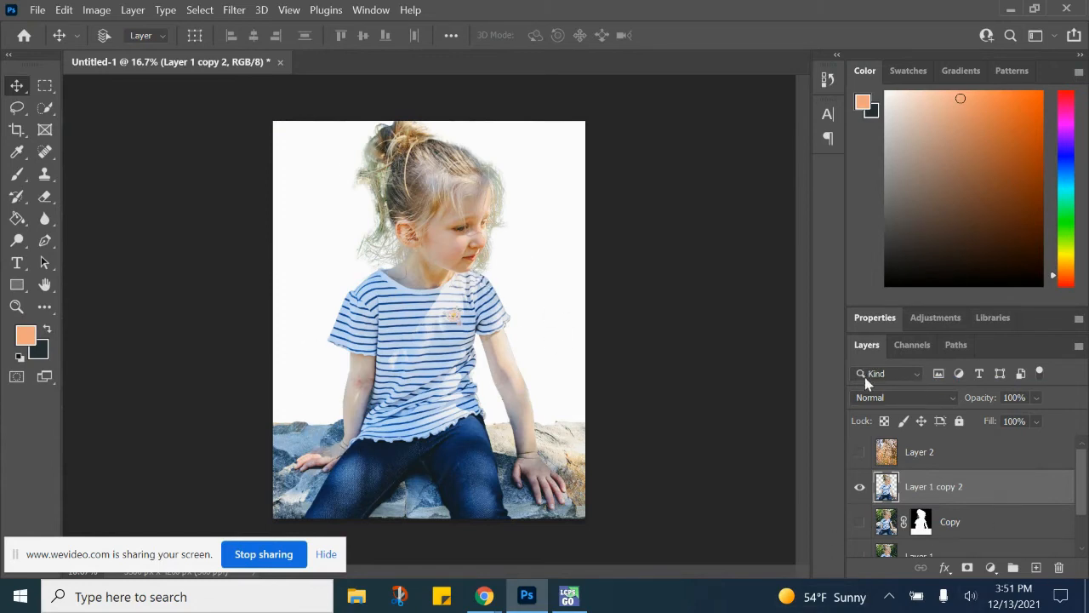
pyautogui.click(860, 488)
pyautogui.click(859, 522)
pyautogui.click(860, 487)
# Delete the original unmasked Layer 1
pyautogui.scroll(-2, 936, 468)
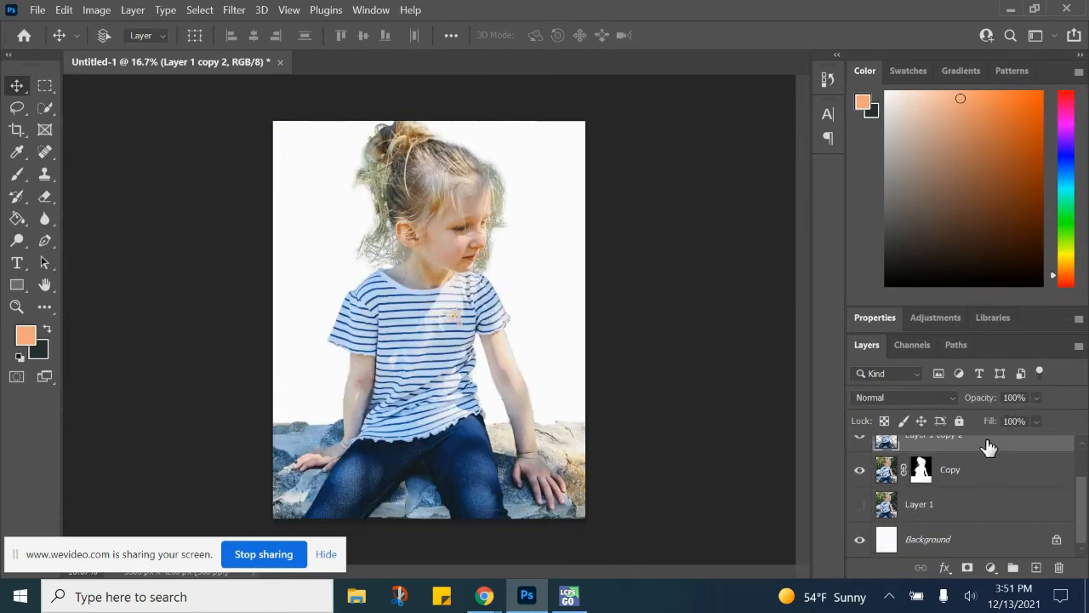
pyautogui.click(859, 505)
pyautogui.moveTo(964, 510); pyautogui.dragTo(1037, 569)
pyautogui.scroll(-1, 1019, 529)
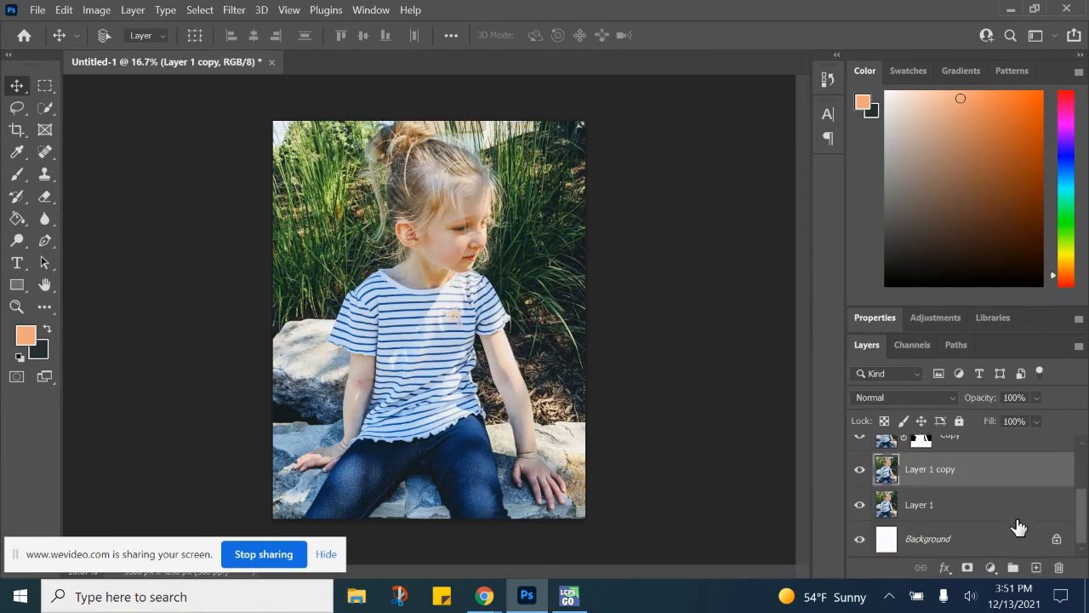
pyautogui.hotkey('ctrl', 'z')
pyautogui.moveTo(977, 522); pyautogui.dragTo(1058, 566)
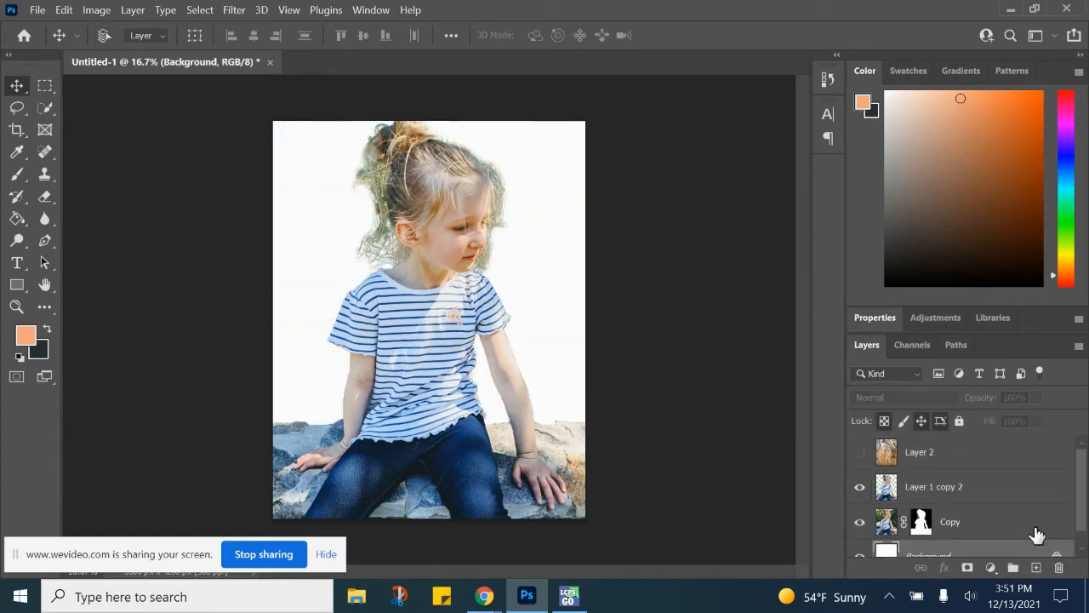
# Load the silhouette of Layer 1 copy 2 as a selection and use it to mask the nature photo on Layer 2
pyautogui.click(859, 451)
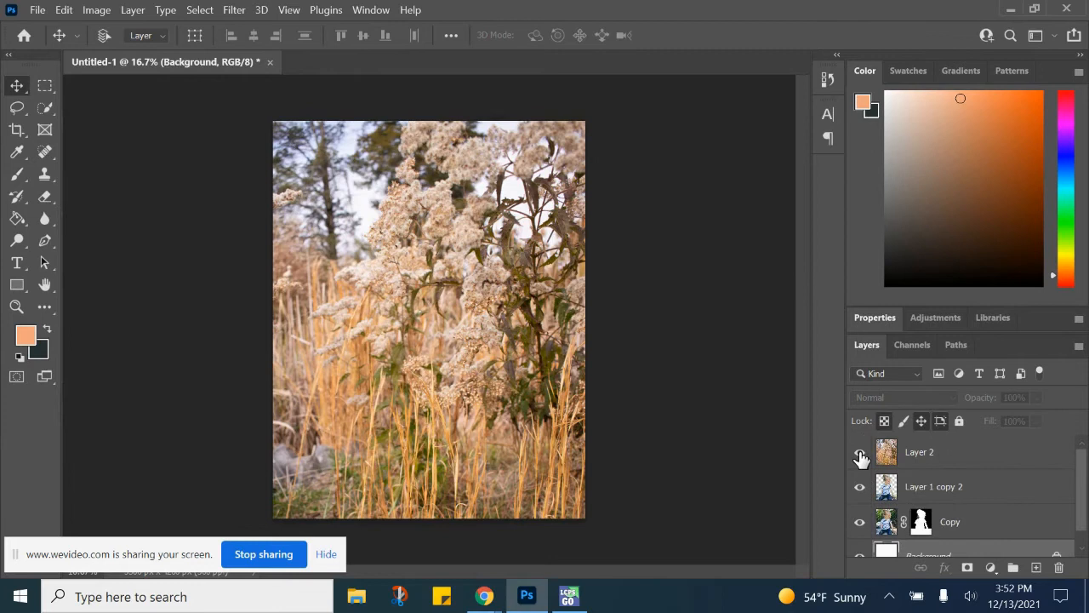
pyautogui.click(859, 452)
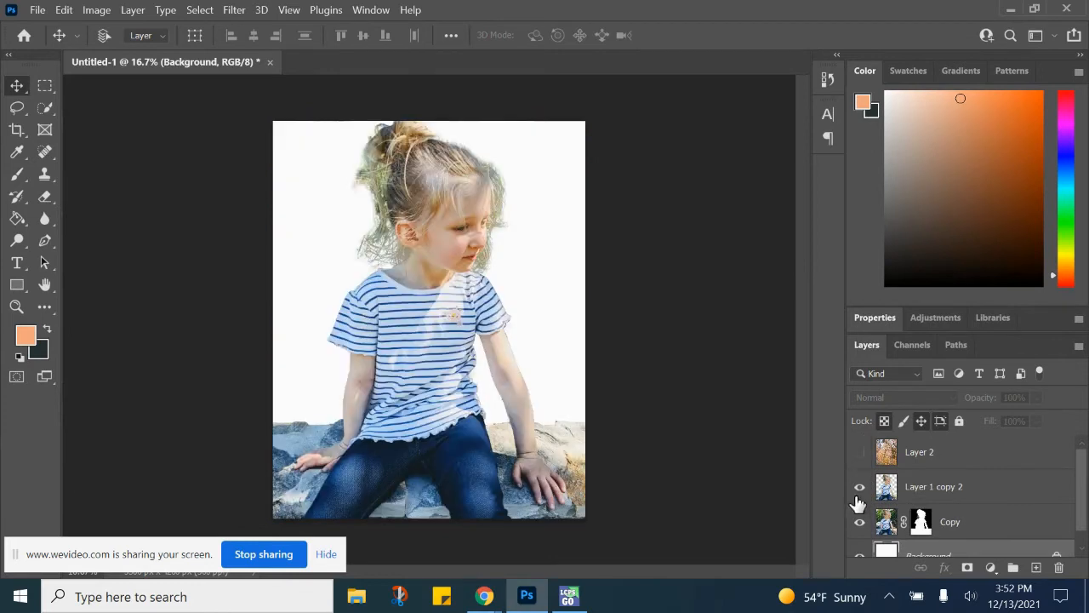
pyautogui.click(892, 495)
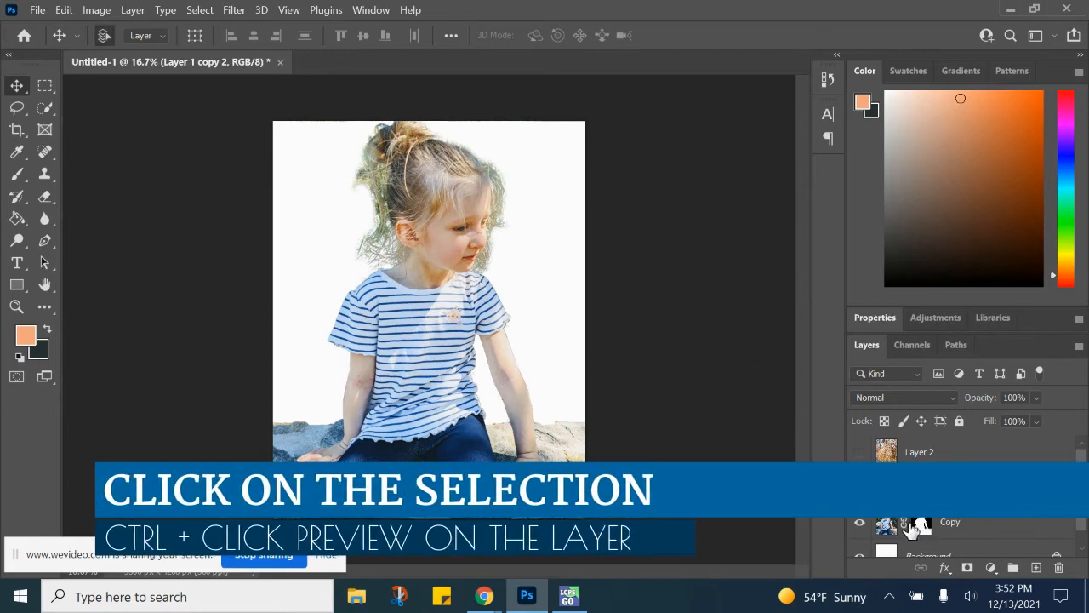
pyautogui.keyDown('ctrl'); pyautogui.click(887, 488); pyautogui.keyUp('ctrl')
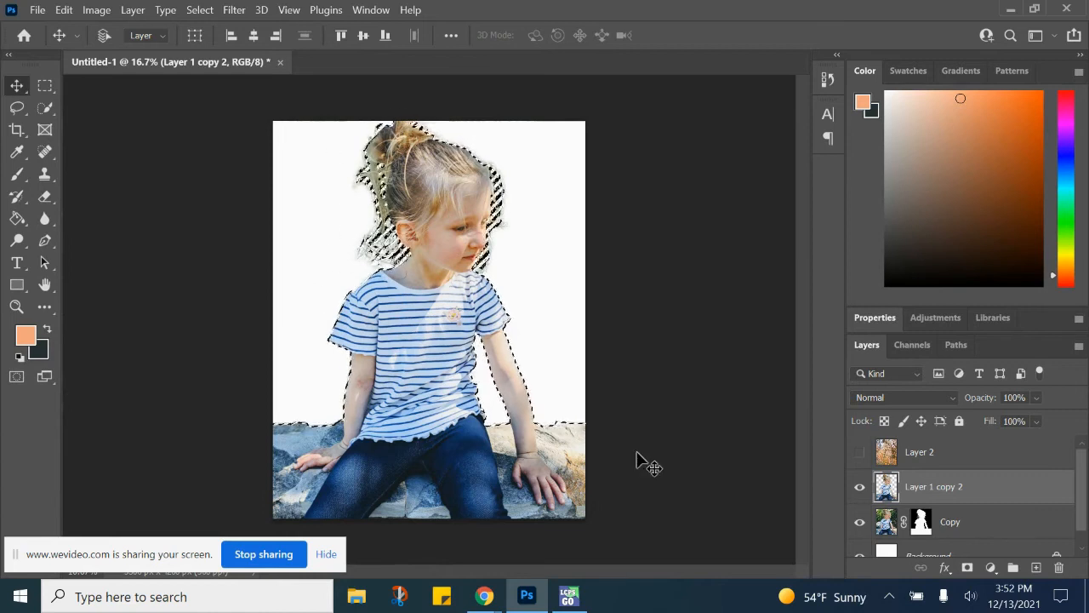
pyautogui.click(860, 452)
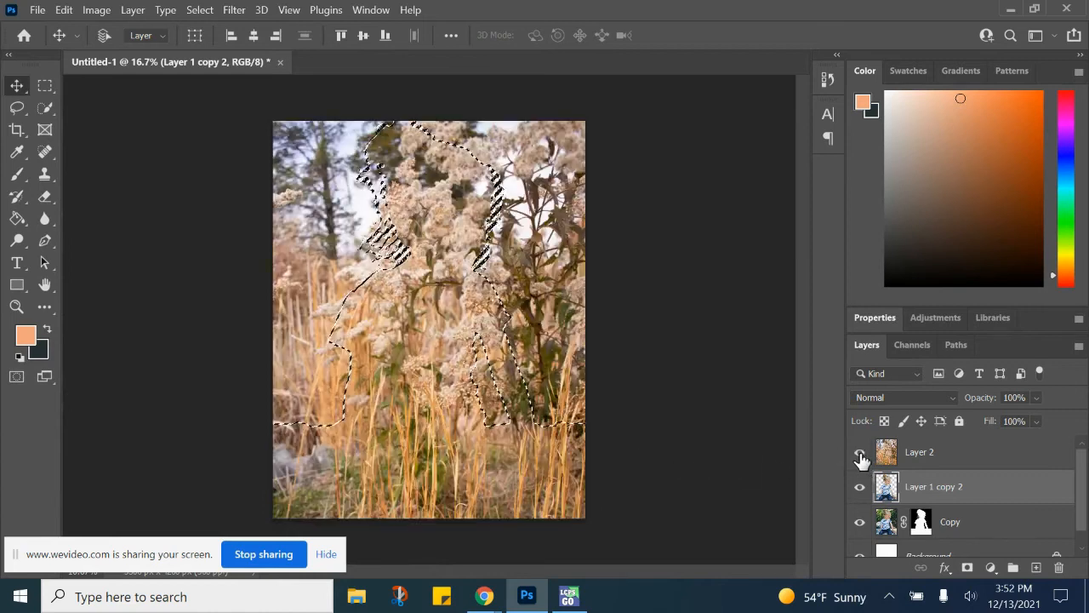
pyautogui.click(919, 452)
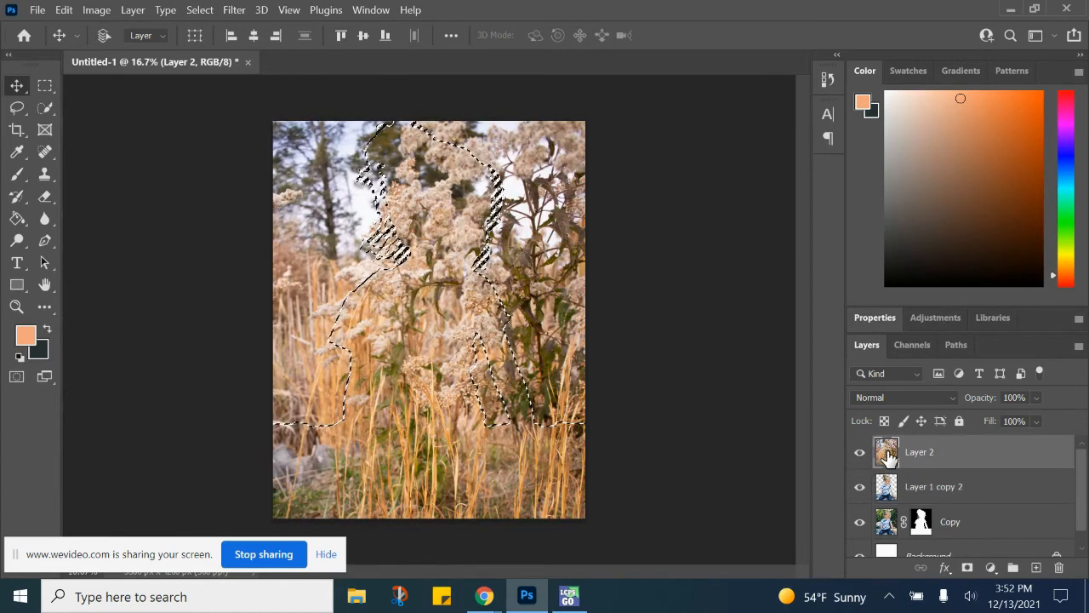
pyautogui.click(968, 574)
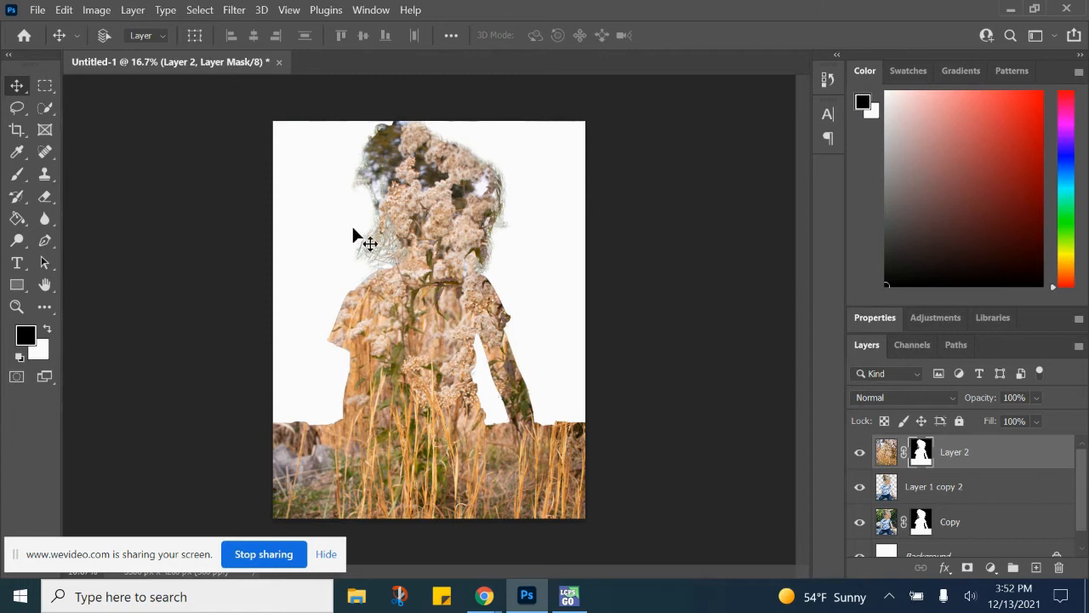
# Compare the image with and without Layer 2, then preview blend modes such as Exclusion and keep Normal
pyautogui.click(859, 453)
pyautogui.click(859, 456)
pyautogui.click(951, 399)
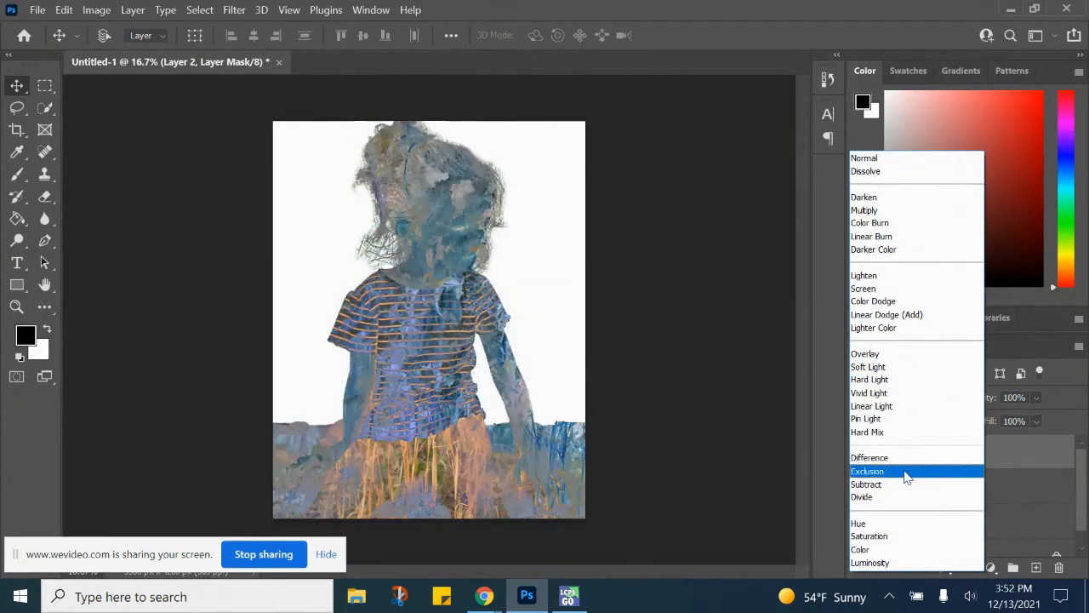
pyautogui.click(883, 159)
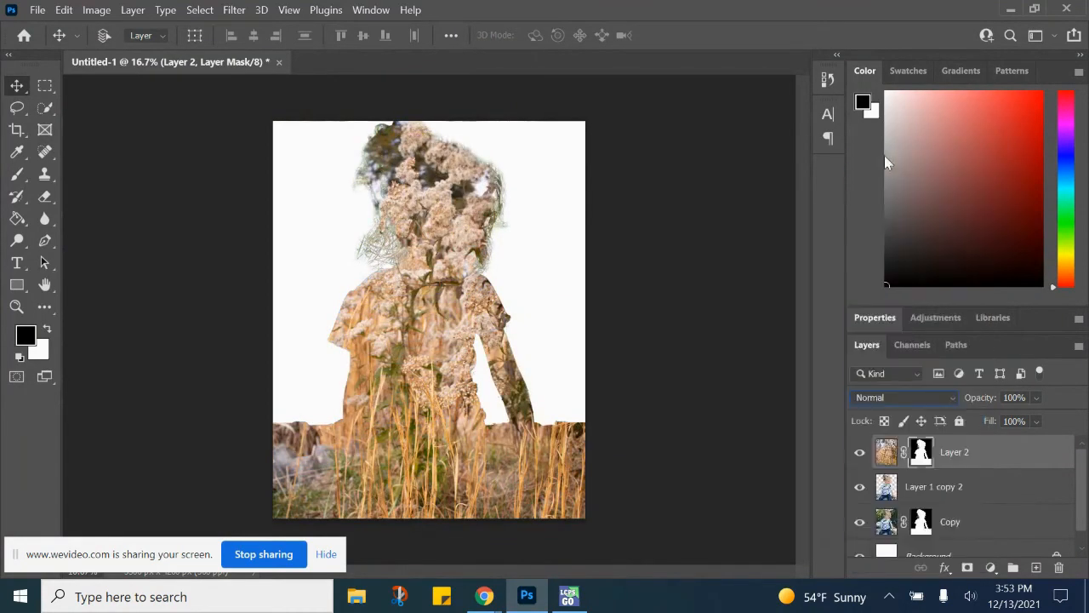
# Paint over the girl's face on Layer 2's mask with a soft black 385 px brush at 10% opacity
pyautogui.click(16, 176)
pyautogui.click(15, 177)
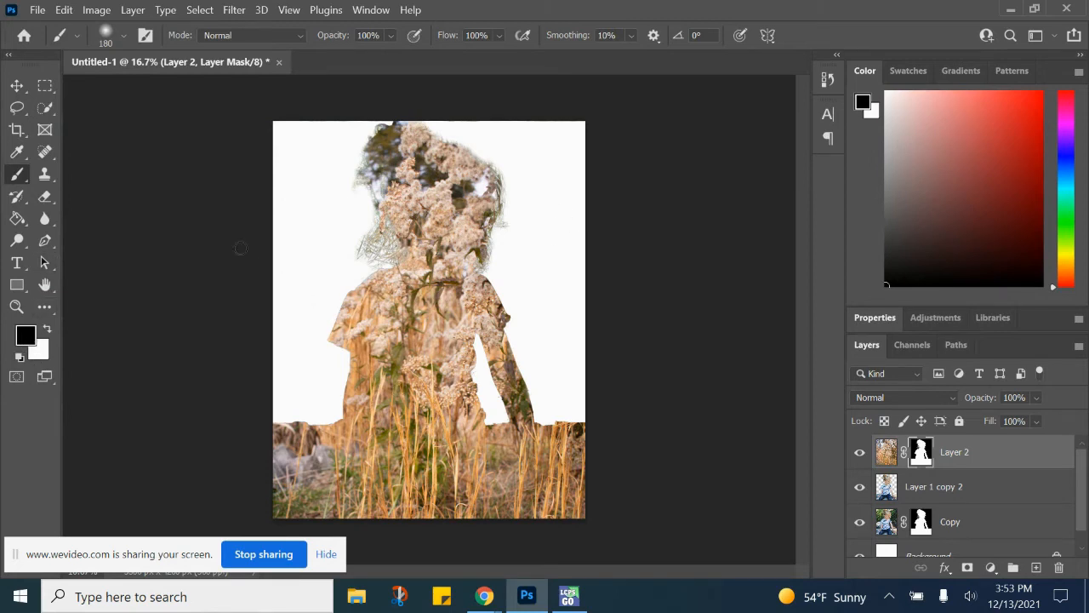
pyautogui.click(46, 330)
pyautogui.click(45, 330)
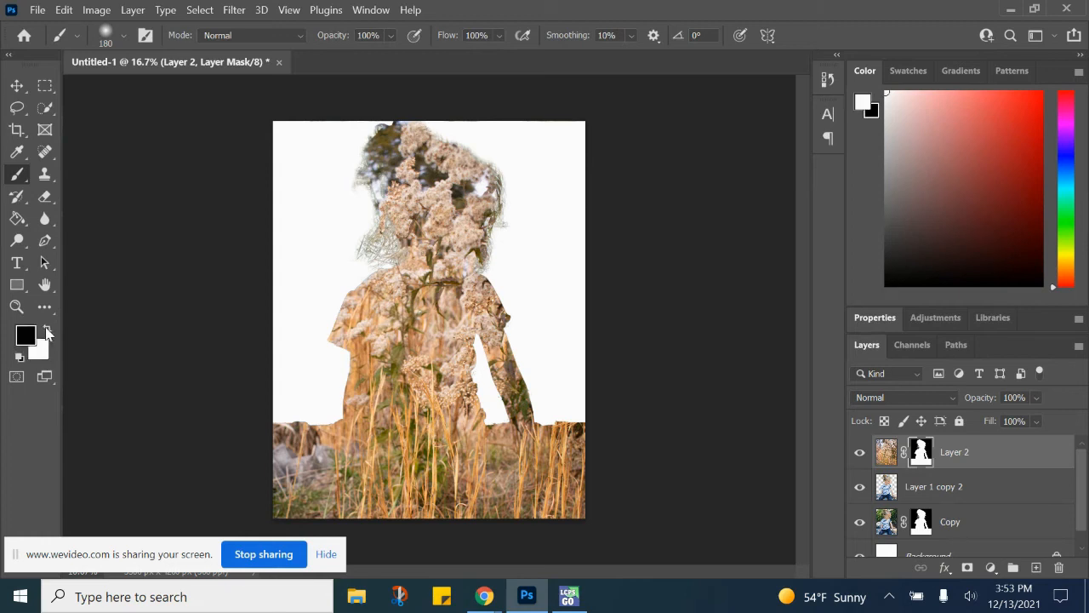
pyautogui.click(390, 36)
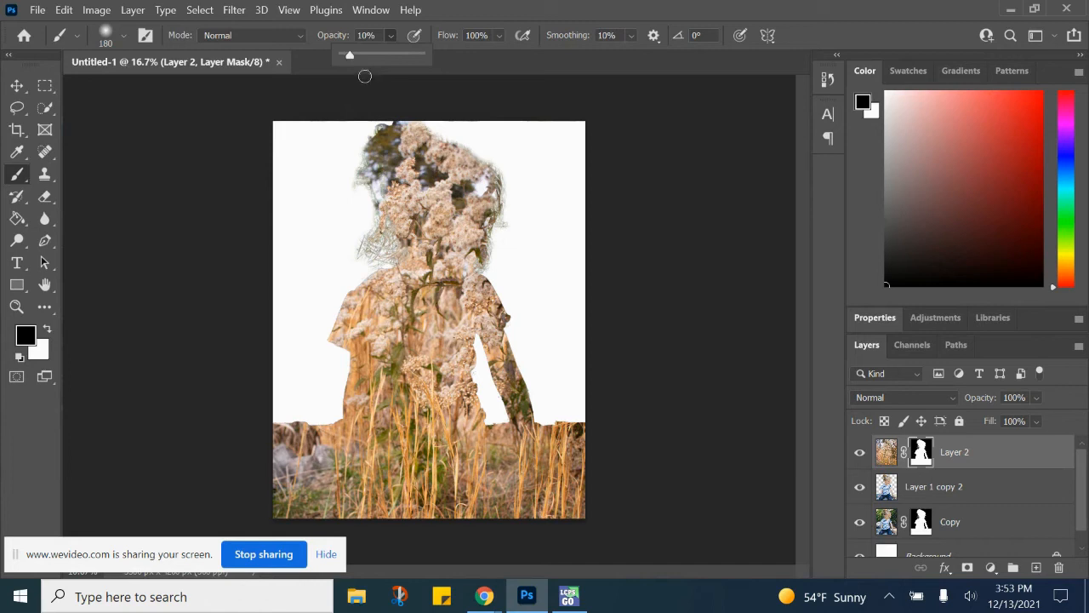
pyautogui.click(123, 36)
pyautogui.moveTo(168, 84); pyautogui.dragTo(188, 89)
pyautogui.moveTo(390, 149); pyautogui.dragTo(405, 214)
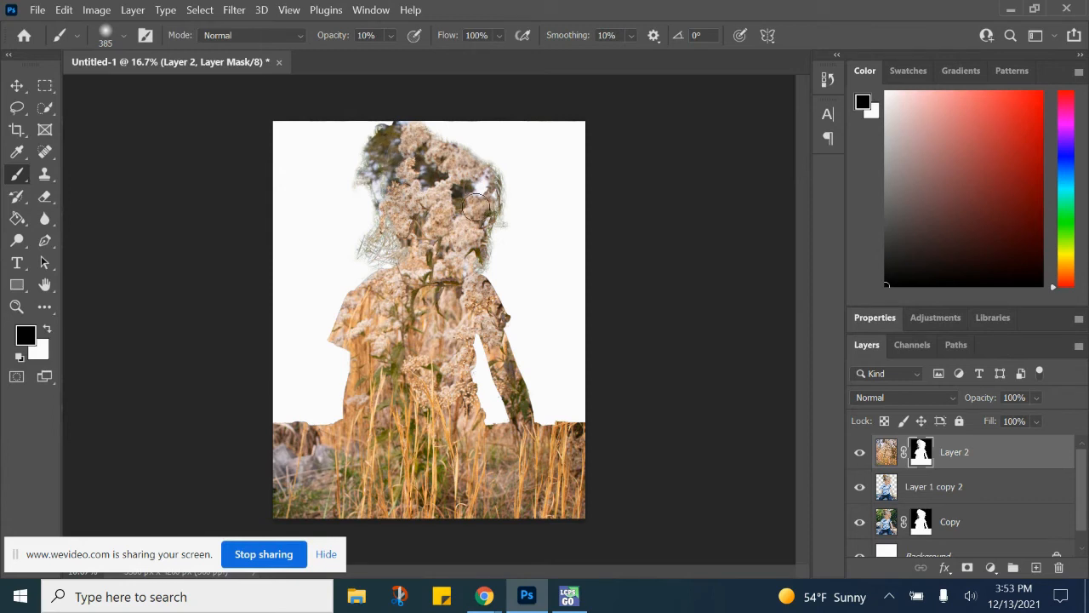
pyautogui.moveTo(464, 246)
pyautogui.mouseDown()
pyautogui.moveTo(475, 219)
pyautogui.moveTo(479, 271)
pyautogui.moveTo(473, 247)
pyautogui.moveTo(481, 235)
pyautogui.moveTo(479, 264)
pyautogui.moveTo(486, 216)
pyautogui.moveTo(453, 250)
pyautogui.mouseUp()
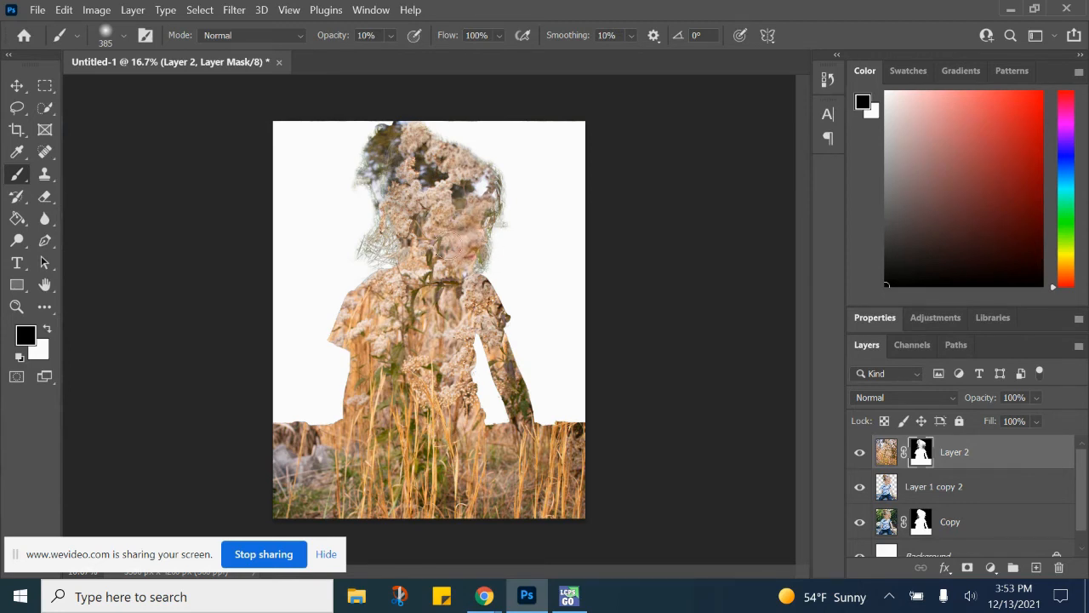
# Reveal the face and neck more strongly by painting Layer 2's mask in black at 36% brush opacity
pyautogui.click(391, 36)
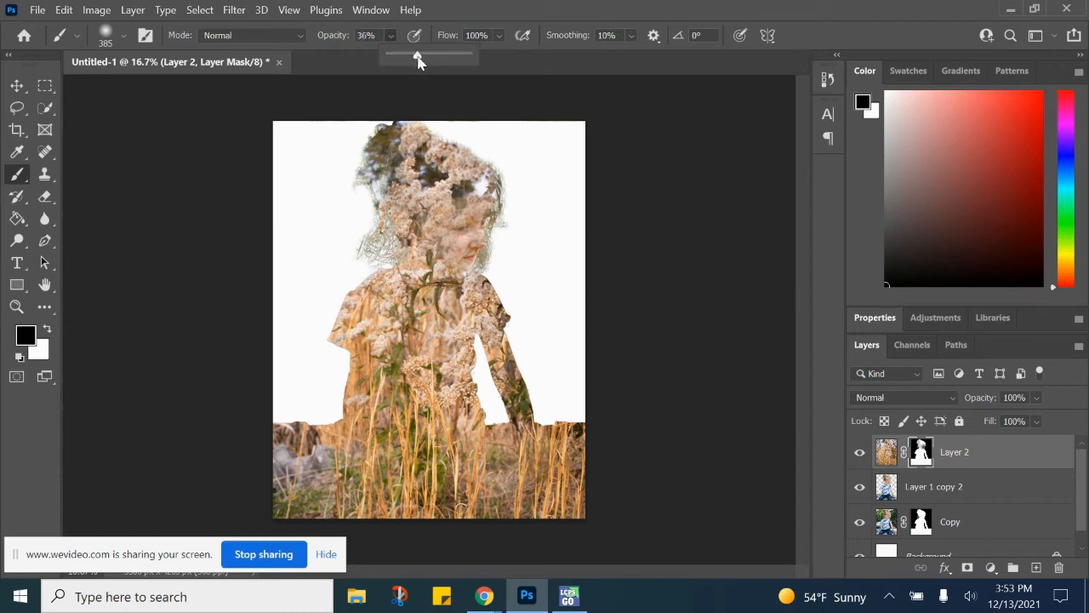
pyautogui.moveTo(437, 235)
pyautogui.mouseDown()
pyautogui.moveTo(463, 204)
pyautogui.moveTo(457, 252)
pyautogui.moveTo(431, 259)
pyautogui.moveTo(481, 226)
pyautogui.moveTo(438, 285)
pyautogui.moveTo(465, 221)
pyautogui.moveTo(474, 285)
pyautogui.moveTo(439, 218)
pyautogui.moveTo(468, 295)
pyautogui.moveTo(424, 224)
pyautogui.moveTo(451, 284)
pyautogui.moveTo(428, 315)
pyautogui.moveTo(454, 236)
pyautogui.moveTo(496, 195)
pyautogui.moveTo(459, 220)
pyautogui.moveTo(479, 202)
pyautogui.moveTo(479, 245)
pyautogui.moveTo(467, 243)
pyautogui.moveTo(498, 204)
pyautogui.moveTo(466, 191)
pyautogui.moveTo(480, 225)
pyautogui.moveTo(436, 197)
pyautogui.moveTo(491, 216)
pyautogui.moveTo(417, 223)
pyautogui.moveTo(487, 233)
pyautogui.mouseUp()
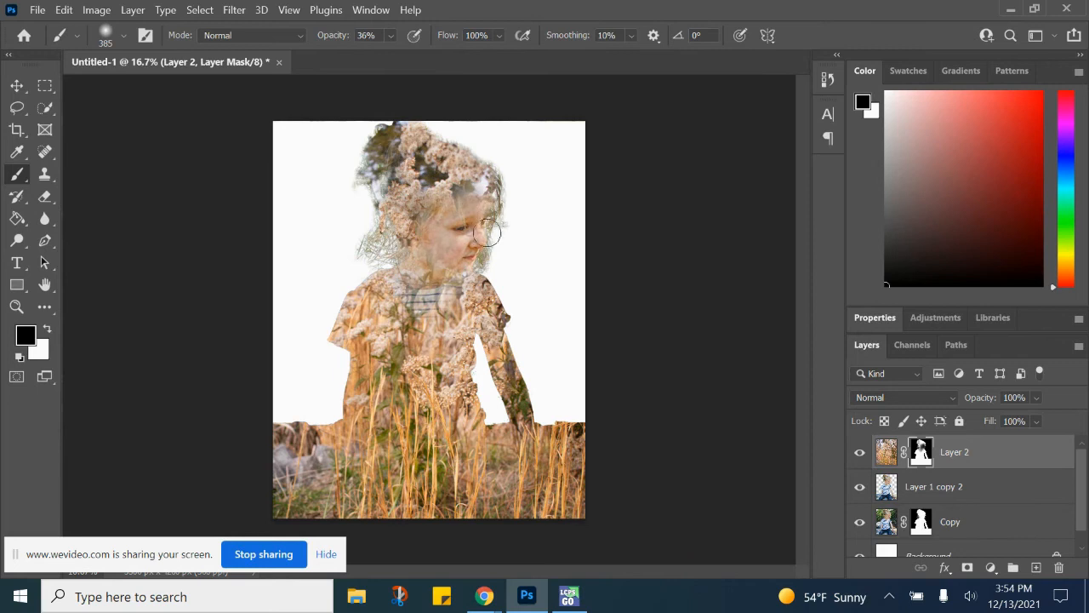
pyautogui.moveTo(462, 291); pyautogui.dragTo(451, 273)
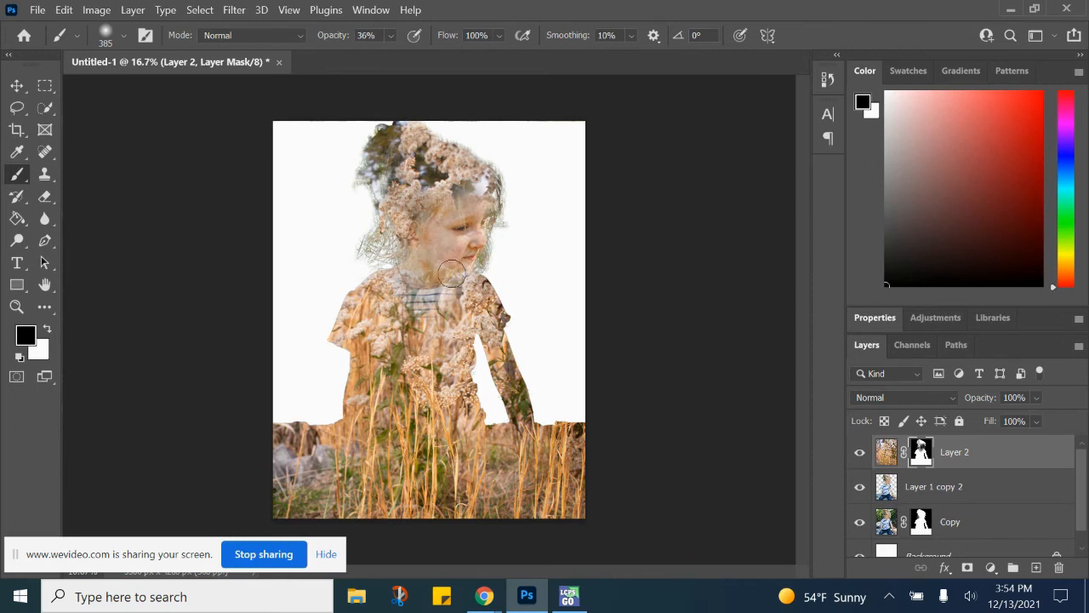
# Set the brush opacity to 15% and paint Layer 2's mask over the hair, ear and the shirt's left side
pyautogui.click(391, 34)
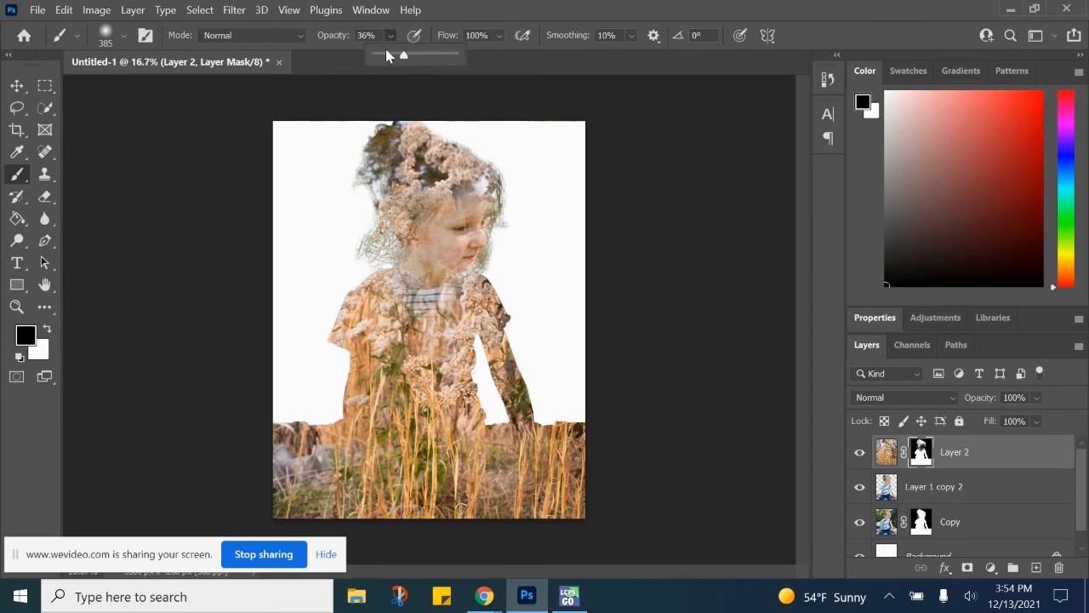
pyautogui.moveTo(403, 54); pyautogui.dragTo(389, 56)
pyautogui.moveTo(418, 221)
pyautogui.mouseDown()
pyautogui.moveTo(400, 230)
pyautogui.moveTo(413, 148)
pyautogui.moveTo(503, 186)
pyautogui.moveTo(466, 193)
pyautogui.moveTo(494, 195)
pyautogui.moveTo(439, 153)
pyautogui.moveTo(430, 175)
pyautogui.moveTo(437, 191)
pyautogui.moveTo(400, 199)
pyautogui.moveTo(375, 220)
pyautogui.mouseUp()
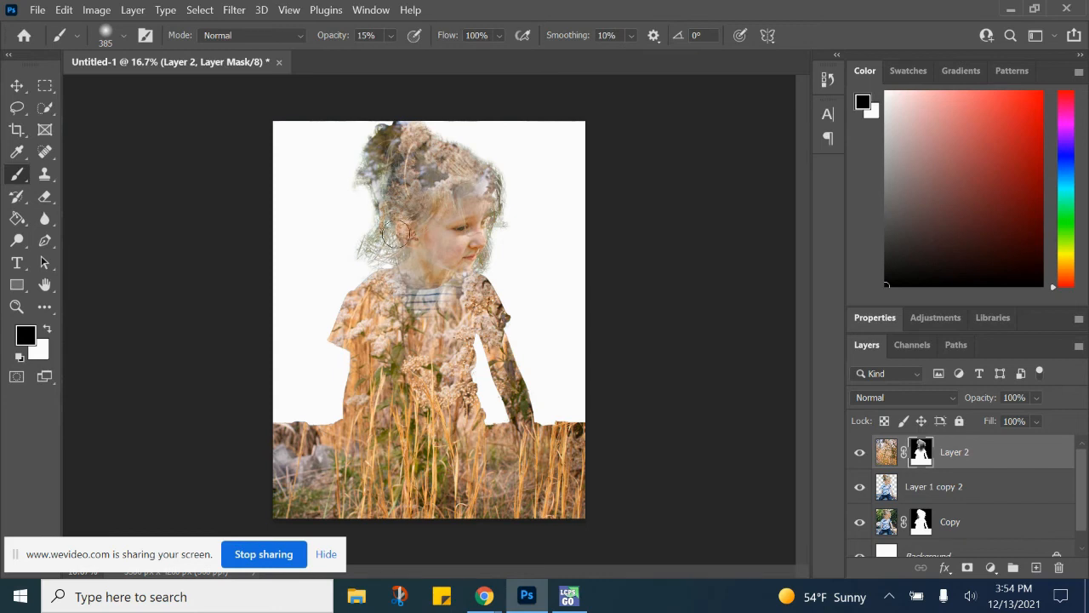
pyautogui.moveTo(402, 283)
pyautogui.mouseDown()
pyautogui.moveTo(369, 270)
pyautogui.moveTo(387, 203)
pyautogui.moveTo(360, 290)
pyautogui.moveTo(382, 256)
pyautogui.moveTo(397, 301)
pyautogui.moveTo(364, 366)
pyautogui.mouseUp()
pyautogui.moveTo(391, 320)
pyautogui.mouseDown()
pyautogui.moveTo(391, 398)
pyautogui.moveTo(406, 359)
pyautogui.moveTo(351, 545)
pyautogui.mouseUp()
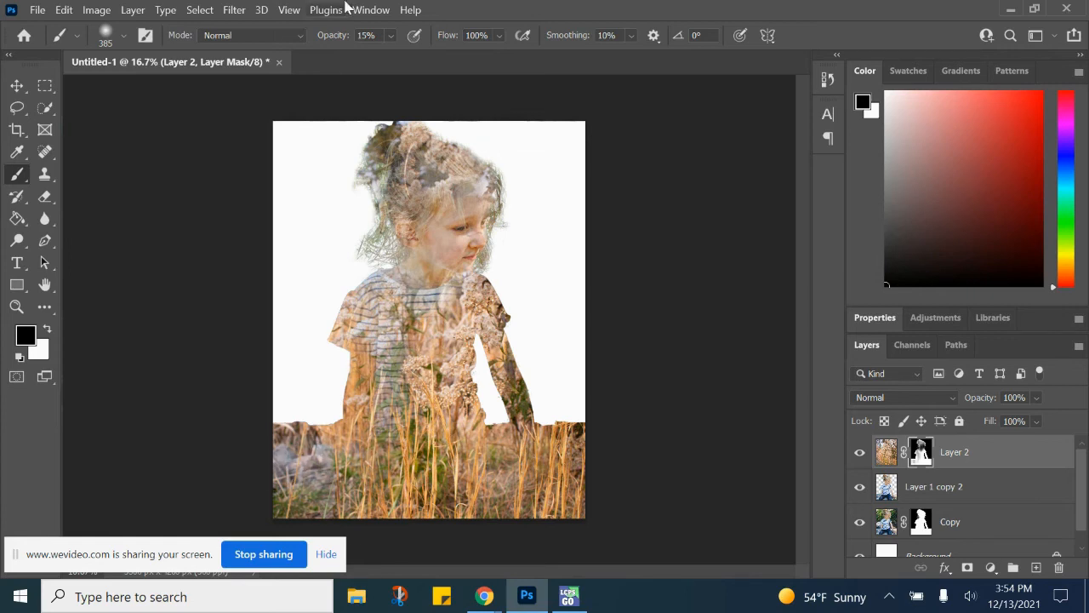
# Set the brush opacity to 35% and paint Layer 2's mask over the rocks, jeans, arms, hand, shirt and hair bun
pyautogui.click(389, 36)
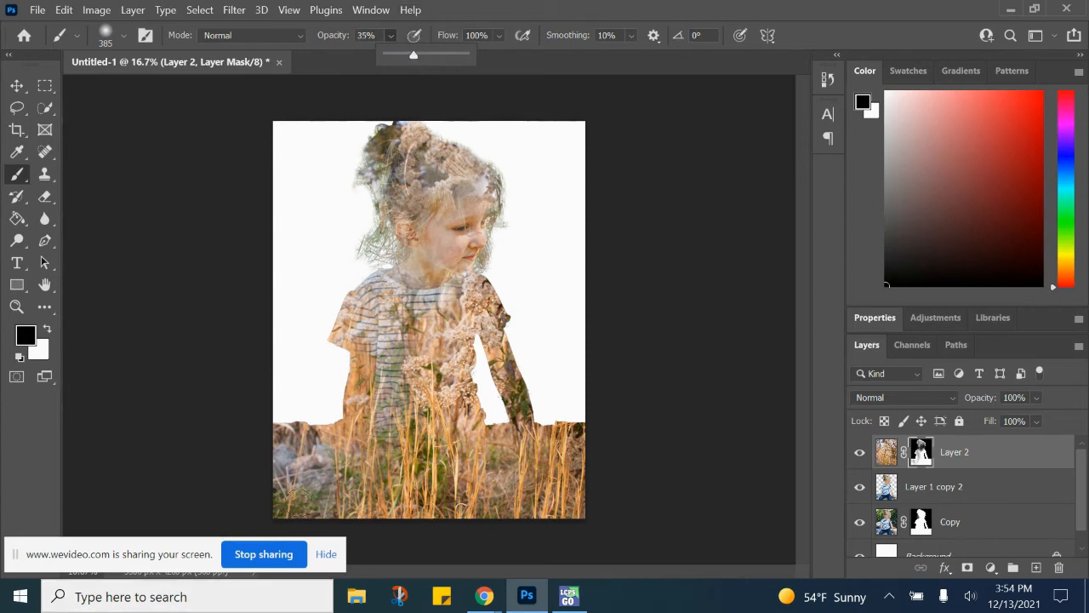
pyautogui.moveTo(290, 462)
pyautogui.mouseDown()
pyautogui.moveTo(391, 443)
pyautogui.moveTo(464, 480)
pyautogui.moveTo(289, 510)
pyautogui.moveTo(506, 515)
pyautogui.mouseUp()
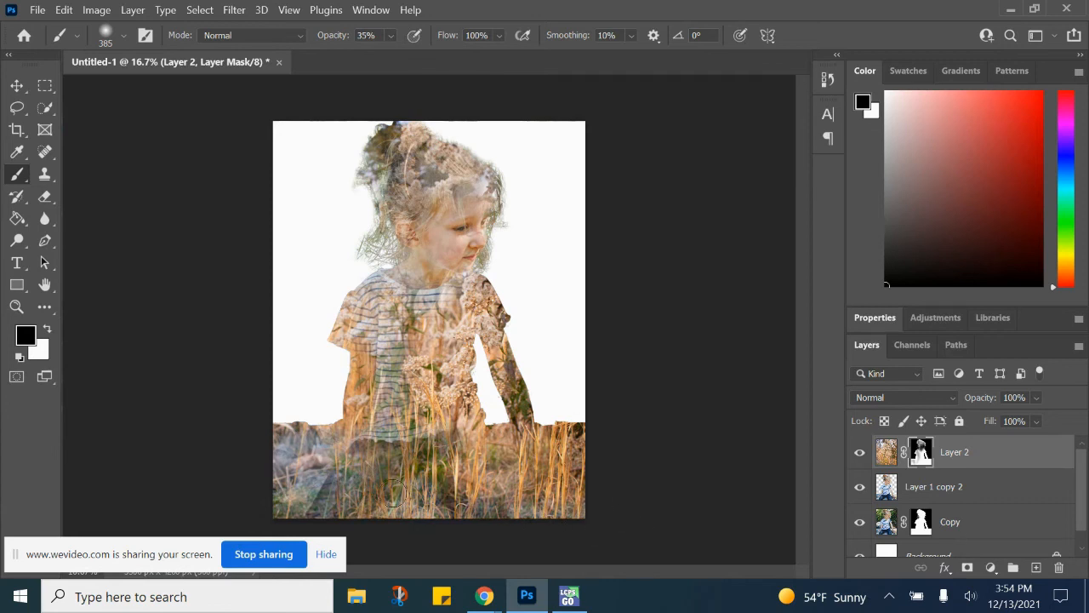
pyautogui.moveTo(382, 495)
pyautogui.mouseDown()
pyautogui.moveTo(612, 468)
pyautogui.moveTo(513, 445)
pyautogui.moveTo(590, 434)
pyautogui.moveTo(455, 439)
pyautogui.moveTo(584, 454)
pyautogui.mouseUp()
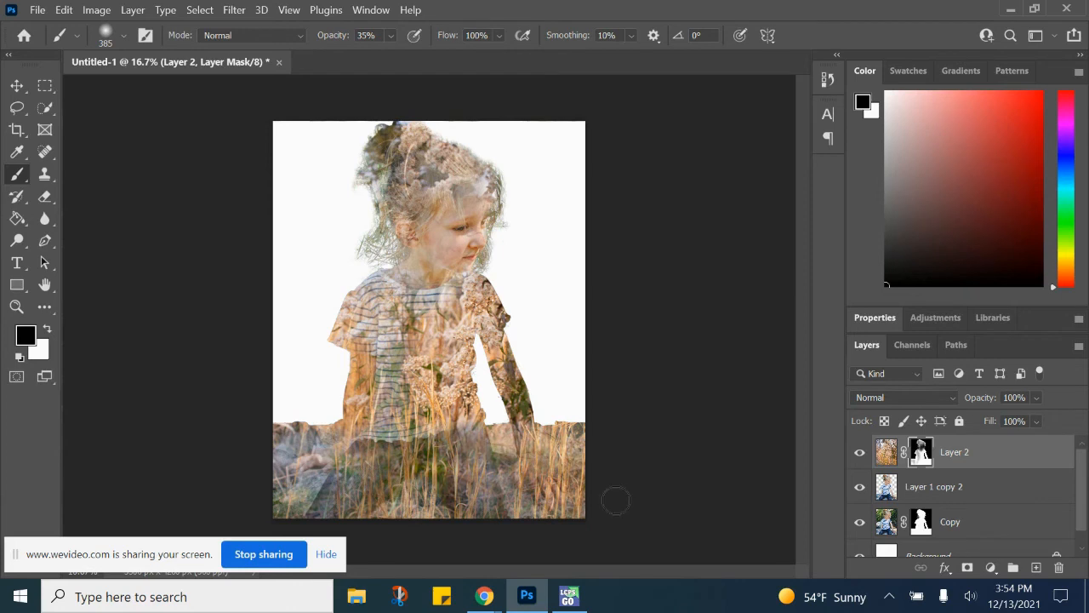
pyautogui.moveTo(561, 408)
pyautogui.mouseDown()
pyautogui.moveTo(478, 378)
pyautogui.moveTo(529, 396)
pyautogui.mouseUp()
pyautogui.moveTo(495, 319)
pyautogui.mouseDown()
pyautogui.moveTo(473, 285)
pyautogui.moveTo(399, 378)
pyautogui.moveTo(434, 302)
pyautogui.moveTo(402, 307)
pyautogui.moveTo(371, 347)
pyautogui.moveTo(426, 305)
pyautogui.moveTo(474, 311)
pyautogui.moveTo(392, 453)
pyautogui.moveTo(481, 379)
pyautogui.mouseUp()
pyautogui.moveTo(385, 453)
pyautogui.mouseDown()
pyautogui.moveTo(371, 322)
pyautogui.moveTo(376, 405)
pyautogui.moveTo(431, 409)
pyautogui.moveTo(414, 369)
pyautogui.moveTo(367, 383)
pyautogui.moveTo(338, 476)
pyautogui.moveTo(339, 442)
pyautogui.moveTo(294, 449)
pyautogui.mouseUp()
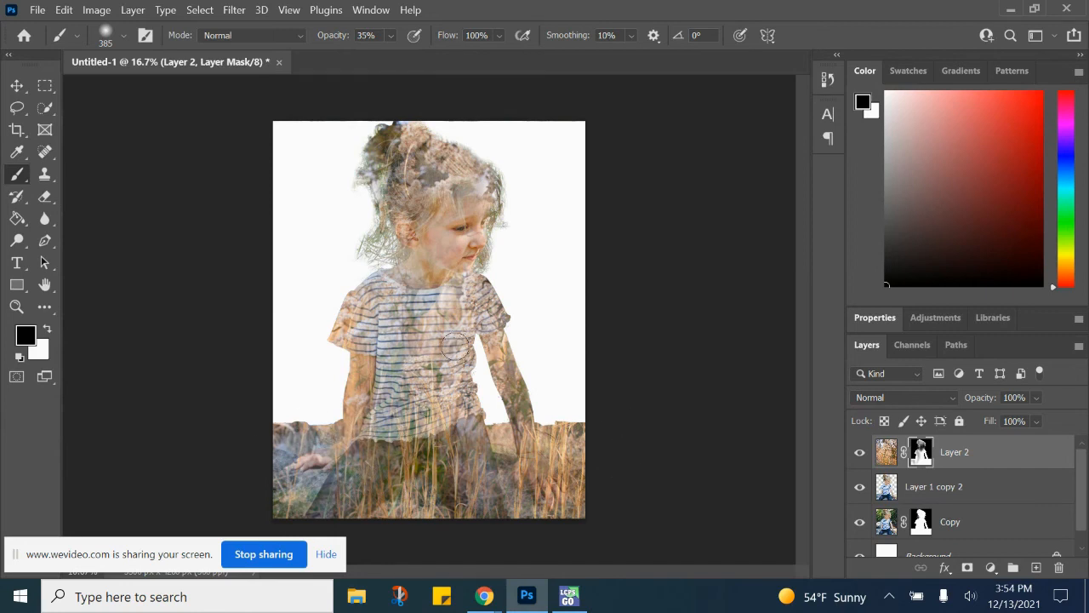
pyautogui.moveTo(391, 138); pyautogui.dragTo(403, 129)
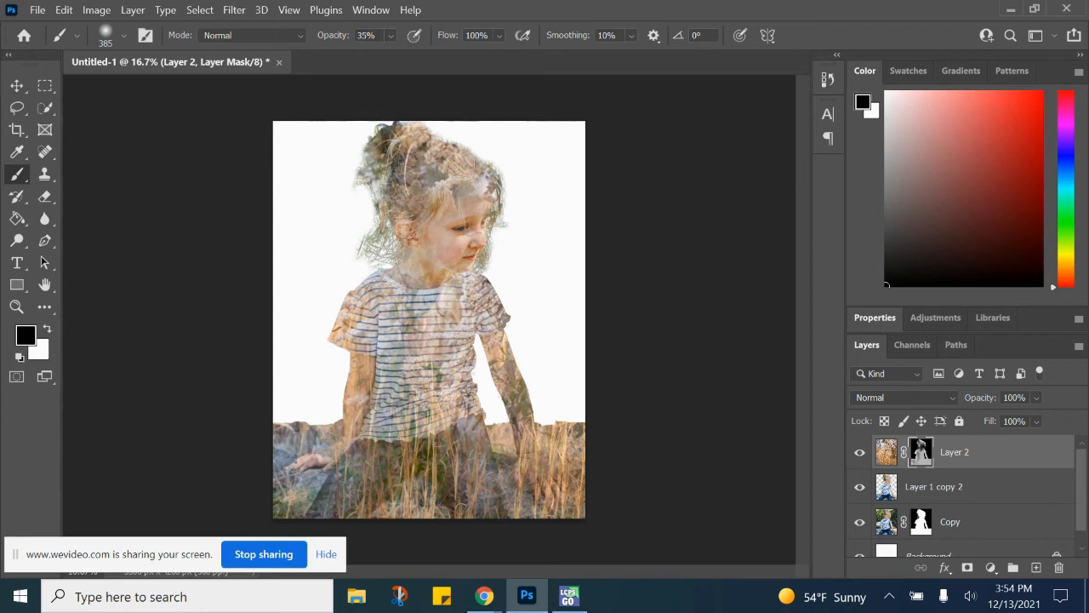
# Refine Layer 2's mask around the hair and face, alternating white and black brush strokes at 35% opacity
pyautogui.hotkey('ctrl', '+')
pyautogui.hotkey('ctrl', '+')
pyautogui.hotkey('ctrl', '+')
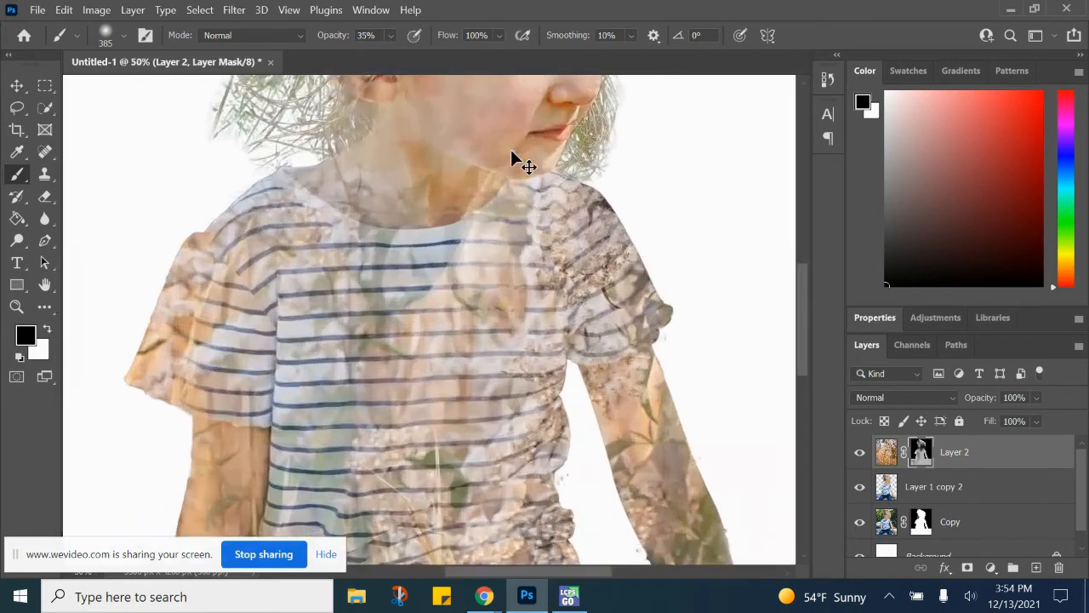
pyautogui.moveTo(511, 149)
pyautogui.mouseDown()
pyautogui.moveTo(447, 270)
pyautogui.moveTo(446, 291)
pyautogui.mouseUp()
pyautogui.press('x')
pyautogui.moveTo(313, 136)
pyautogui.mouseDown()
pyautogui.moveTo(301, 192)
pyautogui.moveTo(406, 272)
pyautogui.moveTo(332, 323)
pyautogui.moveTo(447, 184)
pyautogui.moveTo(407, 134)
pyautogui.mouseUp()
pyautogui.moveTo(410, 323)
pyautogui.mouseDown()
pyautogui.moveTo(351, 201)
pyautogui.moveTo(310, 250)
pyautogui.moveTo(335, 330)
pyautogui.mouseUp()
pyautogui.press('x')
pyautogui.moveTo(652, 519); pyautogui.dragTo(605, 332)
# Hide the Layer 1 copy 2 cutout beneath the nature photo
pyautogui.click(936, 486)
pyautogui.click(859, 486)
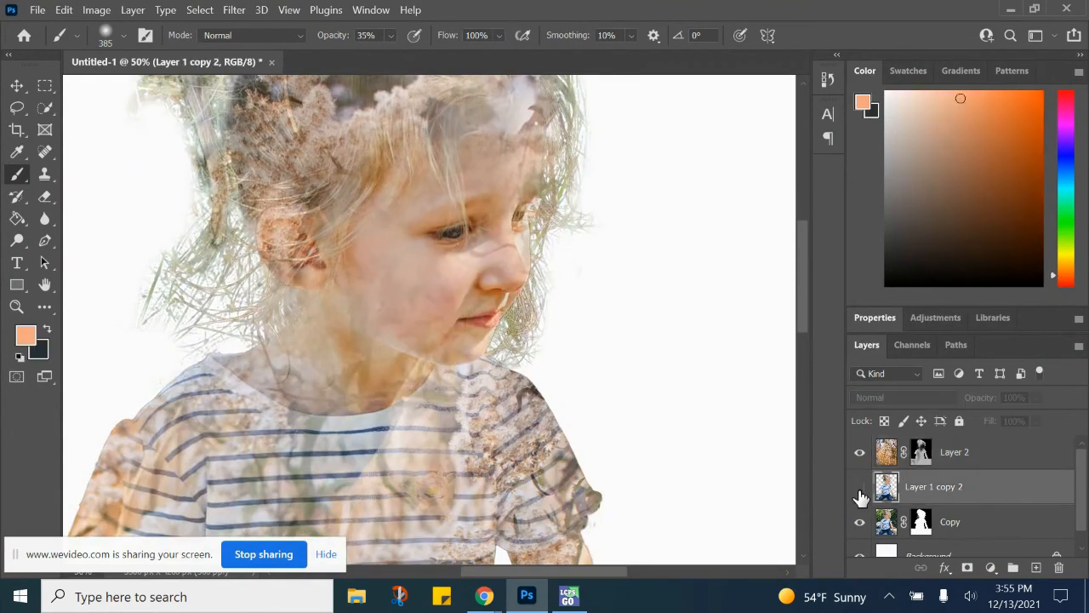
# Move Layer 1 copy 2 below the Copy layer and paint Copy's mask black around the edges of the hair at 35% opacity
pyautogui.moveTo(932, 491); pyautogui.dragTo(934, 538)
pyautogui.click(949, 487)
pyautogui.click(920, 486)
pyautogui.moveTo(564, 314)
pyautogui.mouseDown()
pyautogui.moveTo(578, 447)
pyautogui.moveTo(591, 397)
pyautogui.moveTo(531, 139)
pyautogui.moveTo(435, 82)
pyautogui.mouseUp()
pyautogui.moveTo(433, 78); pyautogui.dragTo(462, 141)
pyautogui.moveTo(132, 361); pyautogui.dragTo(117, 231)
pyautogui.moveTo(178, 301); pyautogui.dragTo(224, 258)
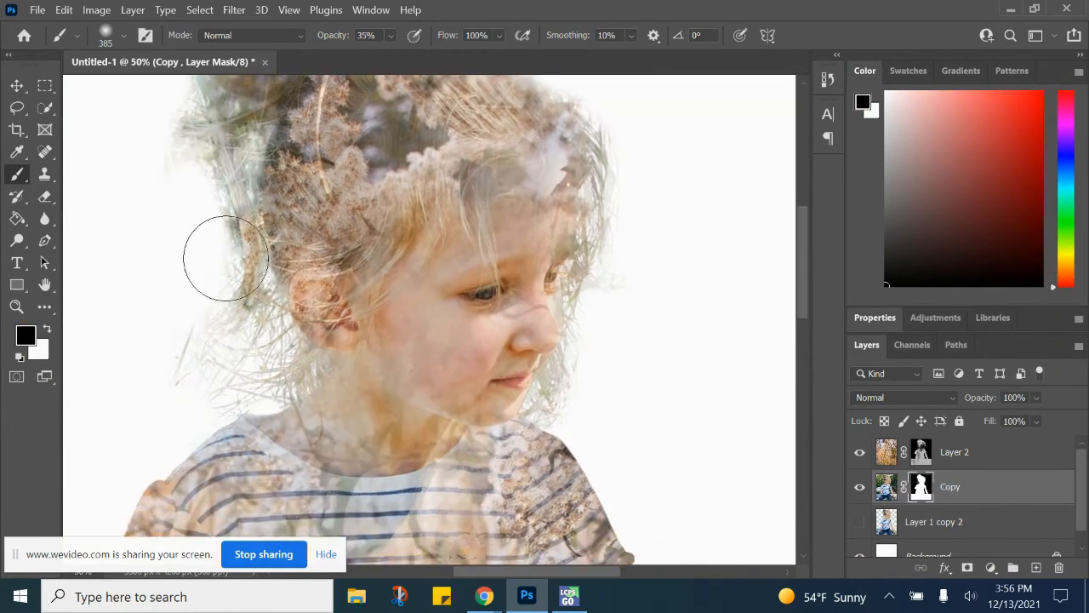
pyautogui.moveTo(176, 386); pyautogui.dragTo(137, 268)
# Touch up the masks of Layer 2 and Copy with further brush strokes over the figure at 35% opacity
pyautogui.click(921, 452)
pyautogui.moveTo(533, 315); pyautogui.dragTo(540, 365)
pyautogui.moveTo(674, 557); pyautogui.dragTo(625, 340)
pyautogui.click(921, 487)
pyautogui.moveTo(613, 413)
pyautogui.mouseDown()
pyautogui.moveTo(596, 328)
pyautogui.moveTo(529, 430)
pyautogui.moveTo(520, 321)
pyautogui.mouseUp()
pyautogui.click(920, 452)
pyautogui.moveTo(603, 544)
pyautogui.mouseDown()
pyautogui.moveTo(668, 400)
pyautogui.moveTo(710, 341)
pyautogui.mouseUp()
pyautogui.moveTo(362, 297); pyautogui.dragTo(529, 231)
pyautogui.moveTo(529, 231)
pyautogui.mouseDown()
pyautogui.moveTo(372, 428)
pyautogui.moveTo(341, 306)
pyautogui.mouseUp()
pyautogui.moveTo(331, 133); pyautogui.dragTo(328, 328)
# Set the brush opacity to 14% and refine Layer 2's mask over the lower body, alternating white and black strokes
pyautogui.click(391, 36)
pyautogui.moveTo(403, 54); pyautogui.dragTo(385, 54)
pyautogui.press('x')
pyautogui.moveTo(332, 121); pyautogui.dragTo(330, 251)
pyautogui.moveTo(327, 425); pyautogui.dragTo(366, 191)
pyautogui.press('x')
pyautogui.moveTo(242, 441); pyautogui.dragTo(192, 419)
pyautogui.moveTo(247, 434); pyautogui.dragTo(417, 355)
pyautogui.moveTo(211, 477); pyautogui.dragTo(392, 468)
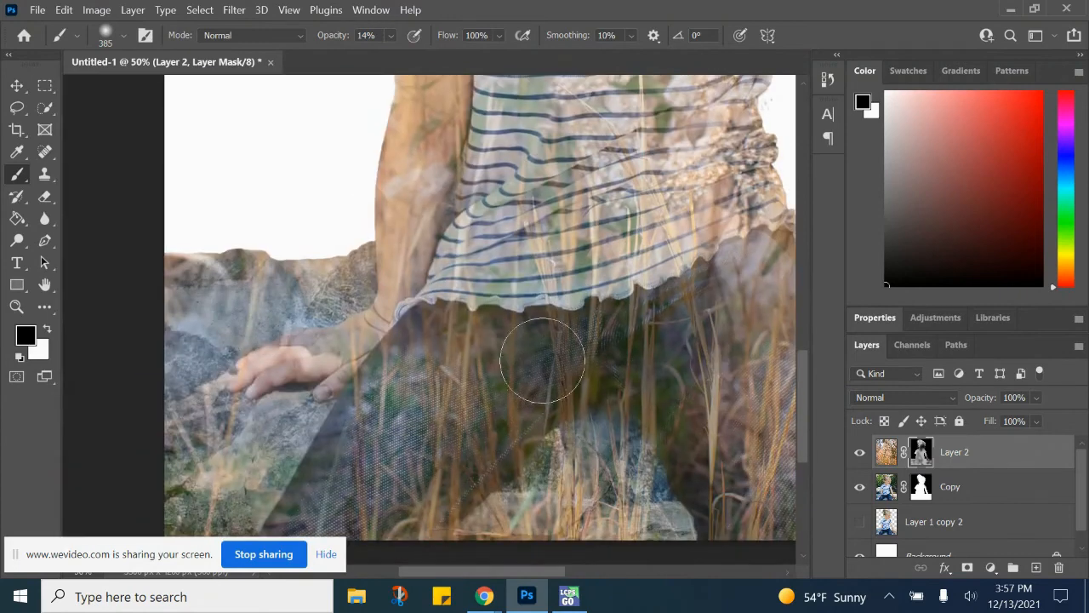
pyautogui.hotkey('ctrl', '-')
pyautogui.hotkey('ctrl', '-')
pyautogui.hotkey('ctrl', '-')
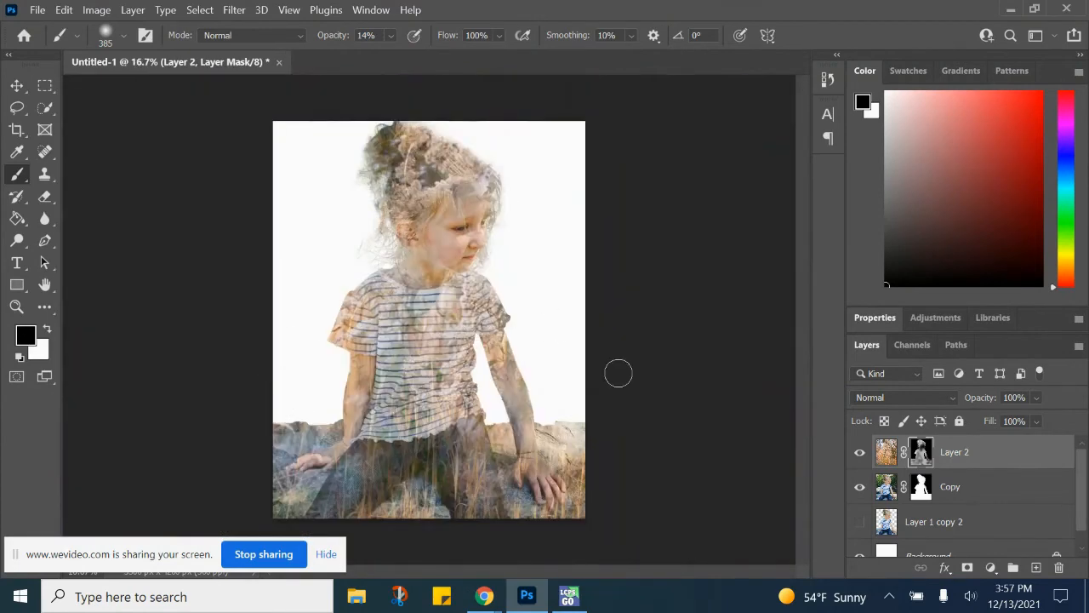
# Add a new layer directly above the Background and fill it with the light orange foreground colour
pyautogui.scroll(-1, 1012, 493)
pyautogui.click(944, 511)
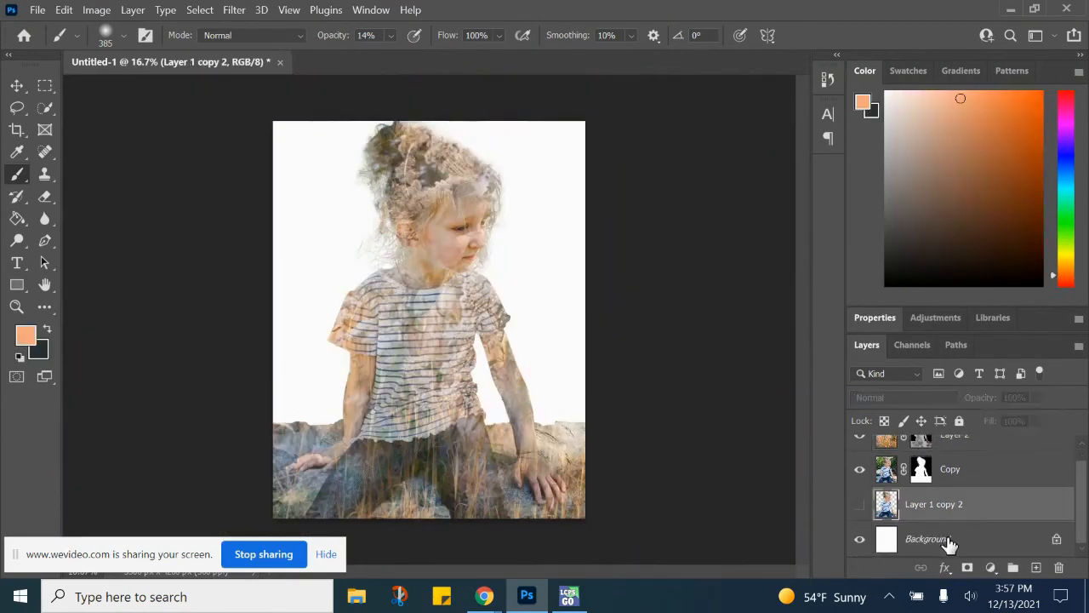
pyautogui.click(943, 539)
pyautogui.click(1035, 567)
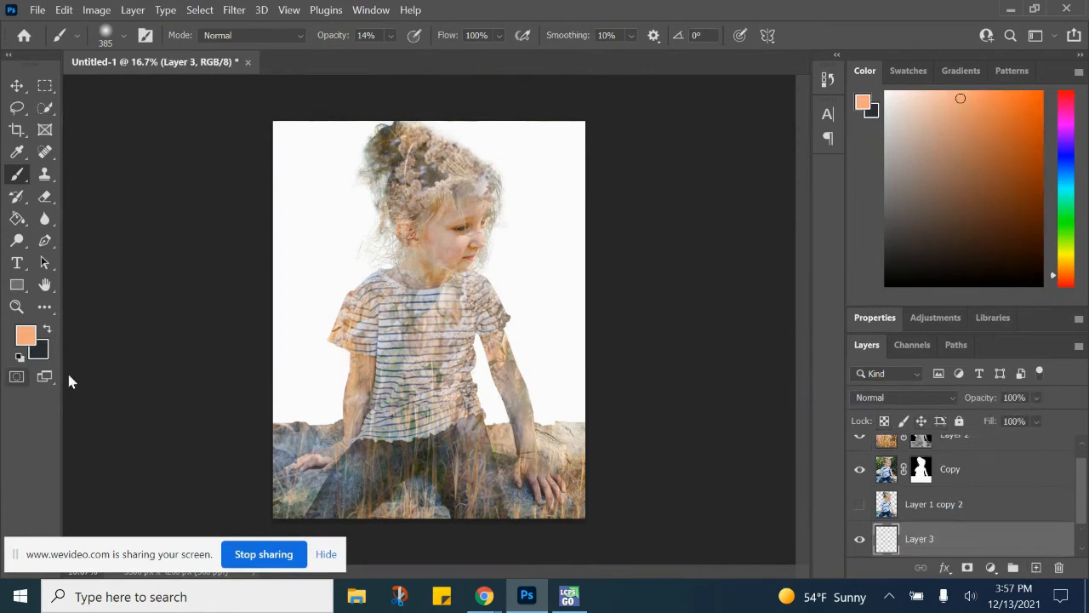
pyautogui.click(17, 219)
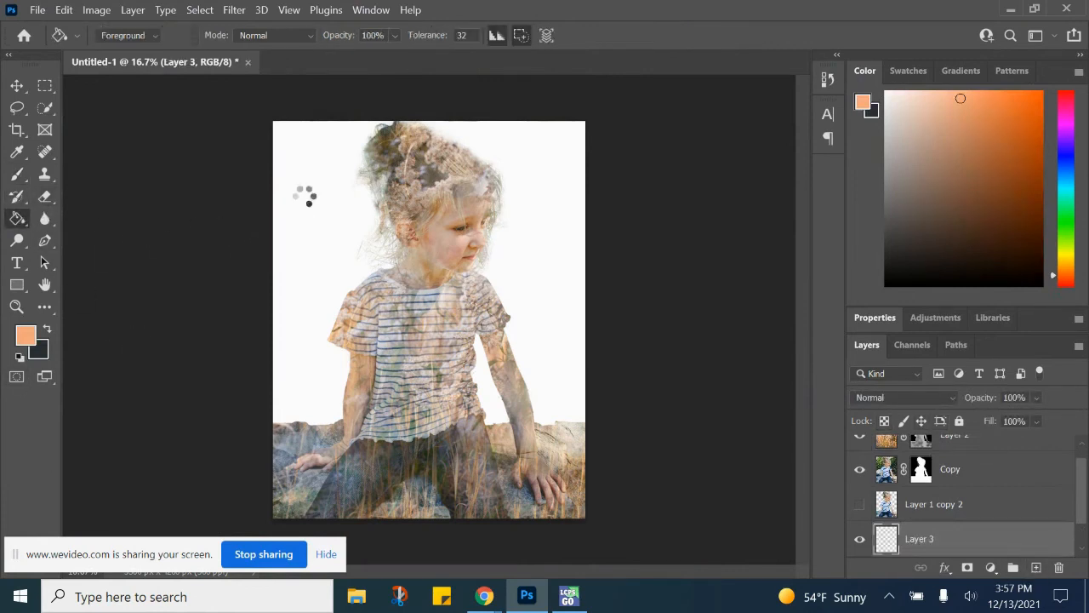
pyautogui.click(303, 194)
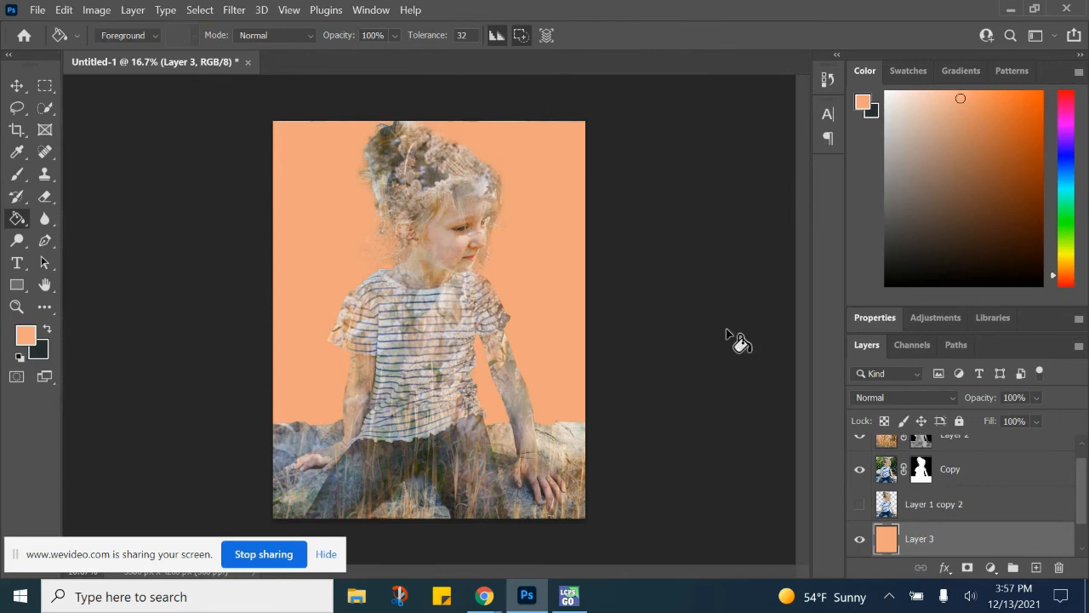
# Swap the foreground and background colours and fill Layer 3 with the dark slate colour 283334
pyautogui.click(47, 330)
pyautogui.click(25, 340)
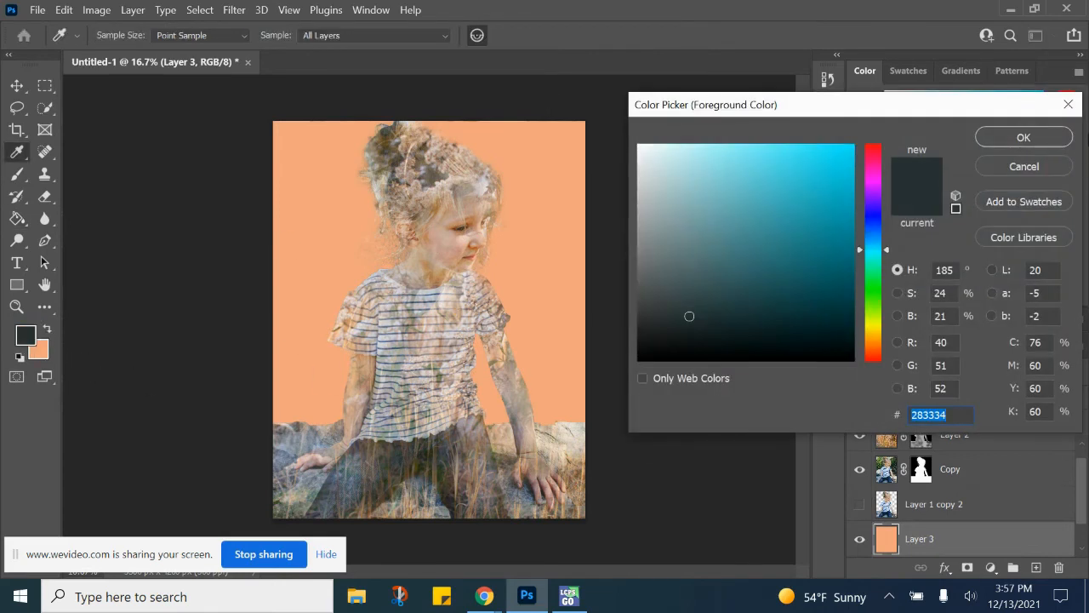
pyautogui.press('Escape')
pyautogui.click(573, 224)
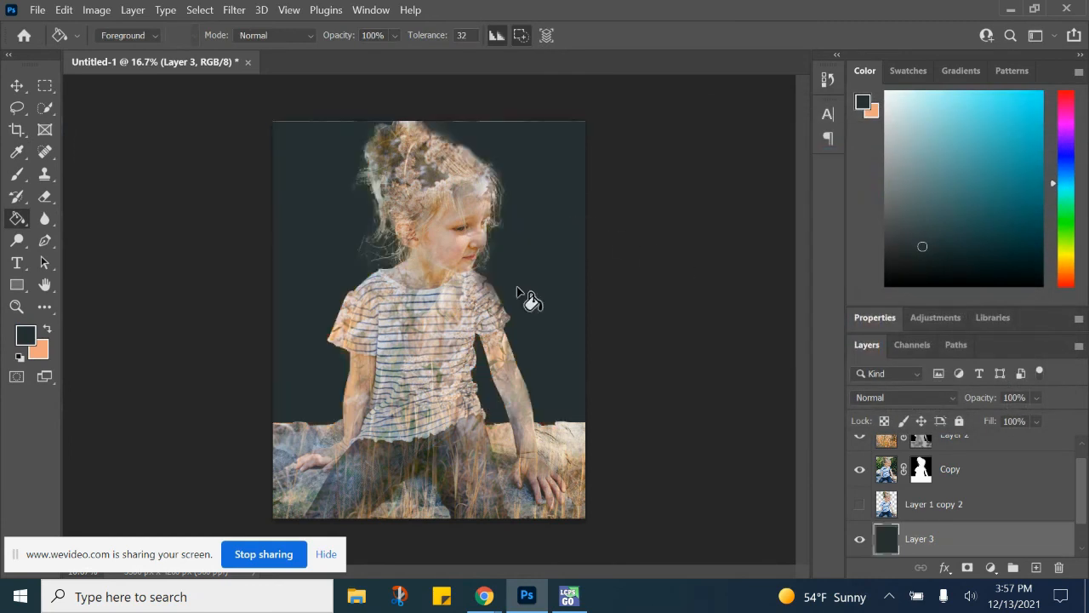
# Fill Layer 3 with a linear slate-to-orange gradient, trying several directions and ending with slate at the lower left and orange at the upper right
pyautogui.rightClick(17, 218)
pyautogui.click(95, 213)
pyautogui.moveTo(549, 183); pyautogui.dragTo(444, 405)
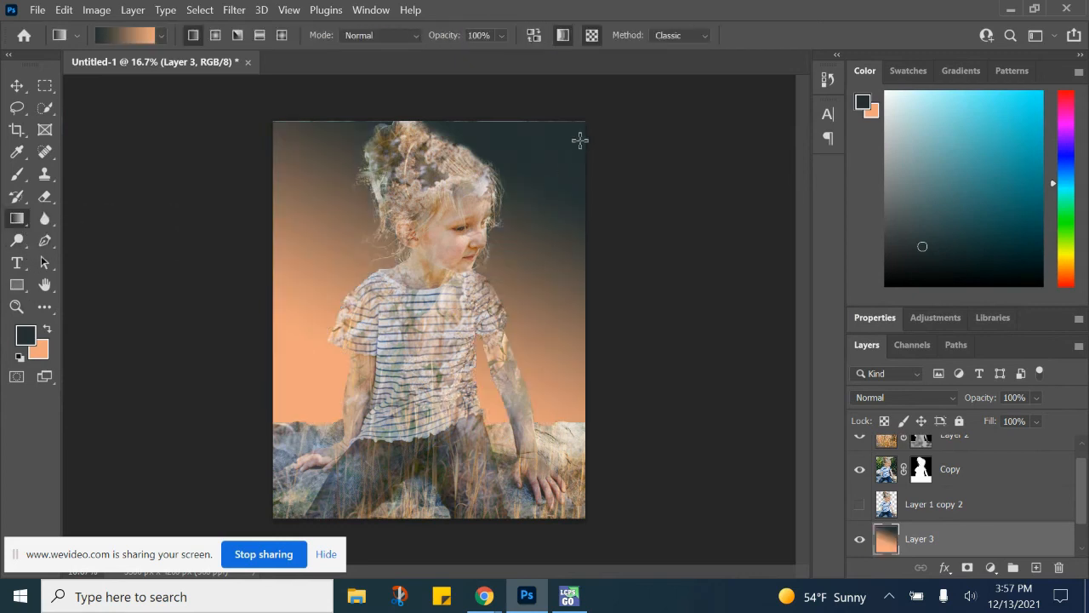
pyautogui.moveTo(326, 386); pyautogui.dragTo(488, 204)
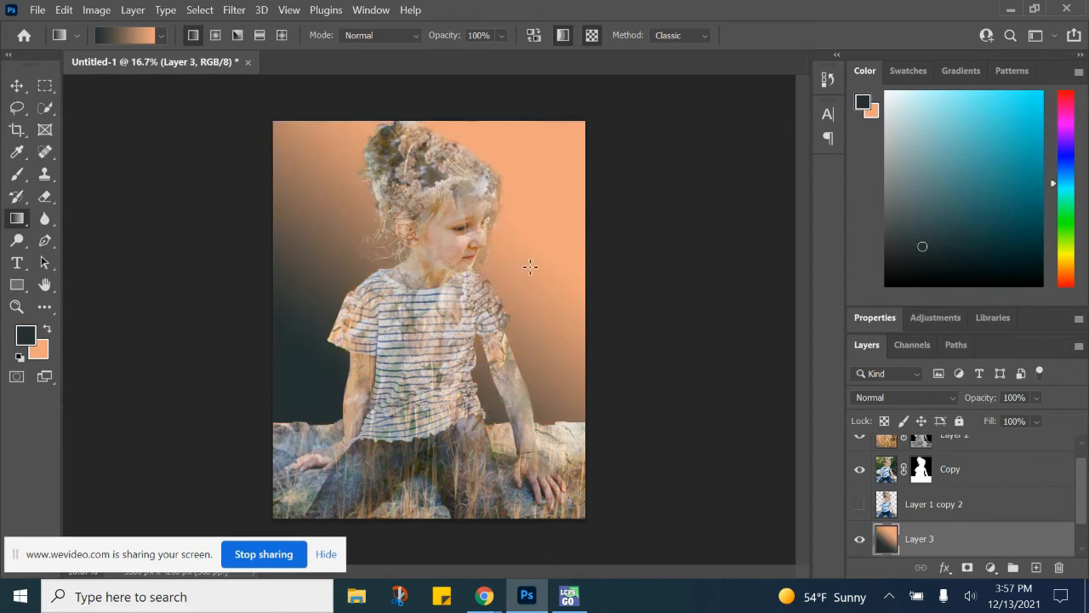
pyautogui.moveTo(458, 388); pyautogui.dragTo(507, 203)
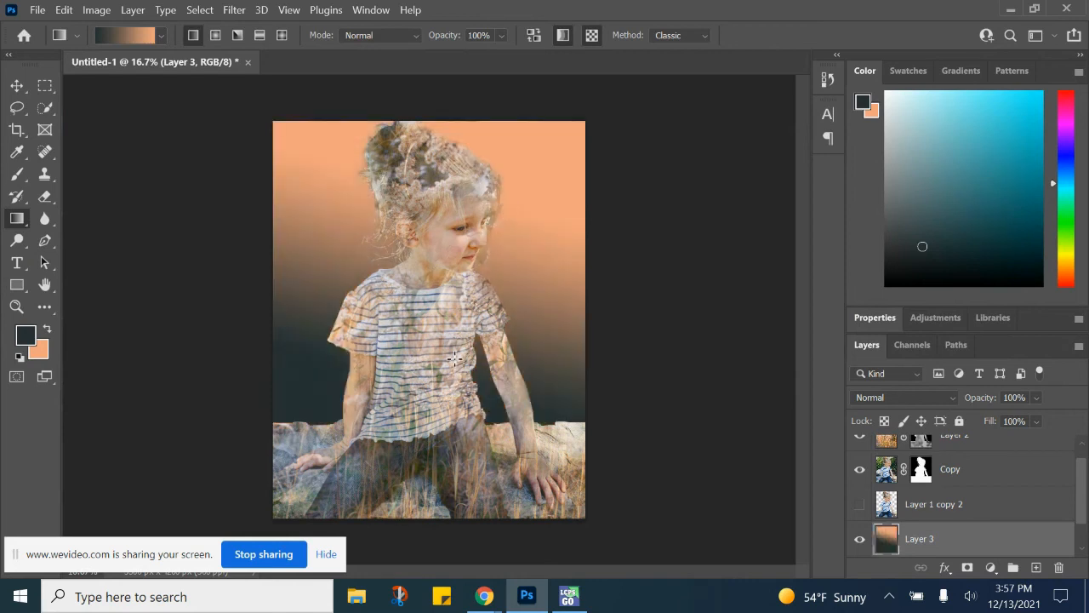
pyautogui.moveTo(500, 276); pyautogui.dragTo(519, 141)
pyautogui.moveTo(420, 467); pyautogui.dragTo(516, 166)
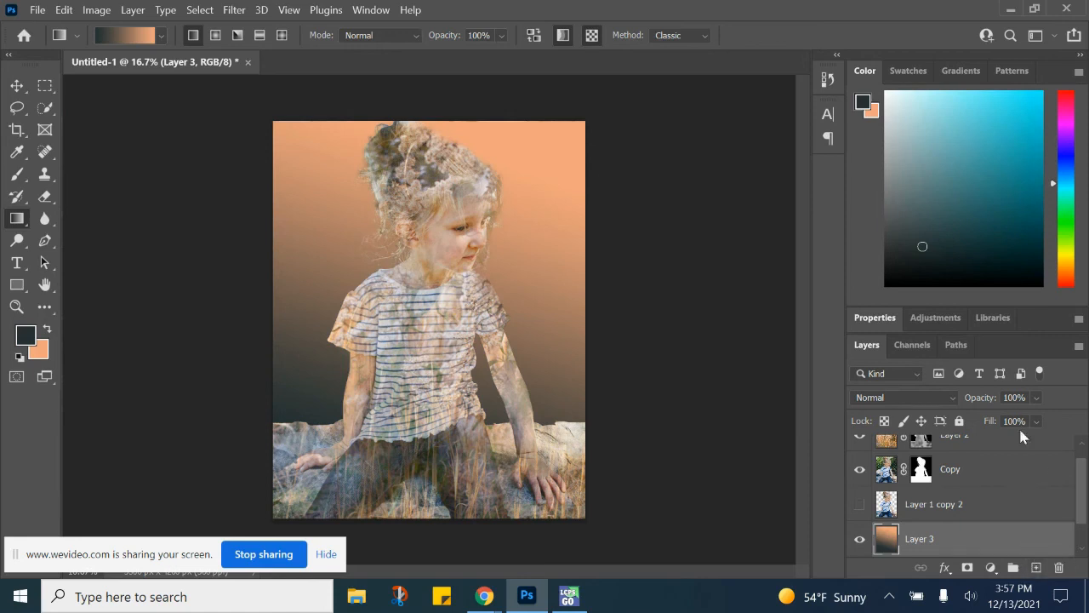
# Add a new layer above Layer 3 and fill it with the light orange colour using the Paint Bucket
pyautogui.click(1035, 569)
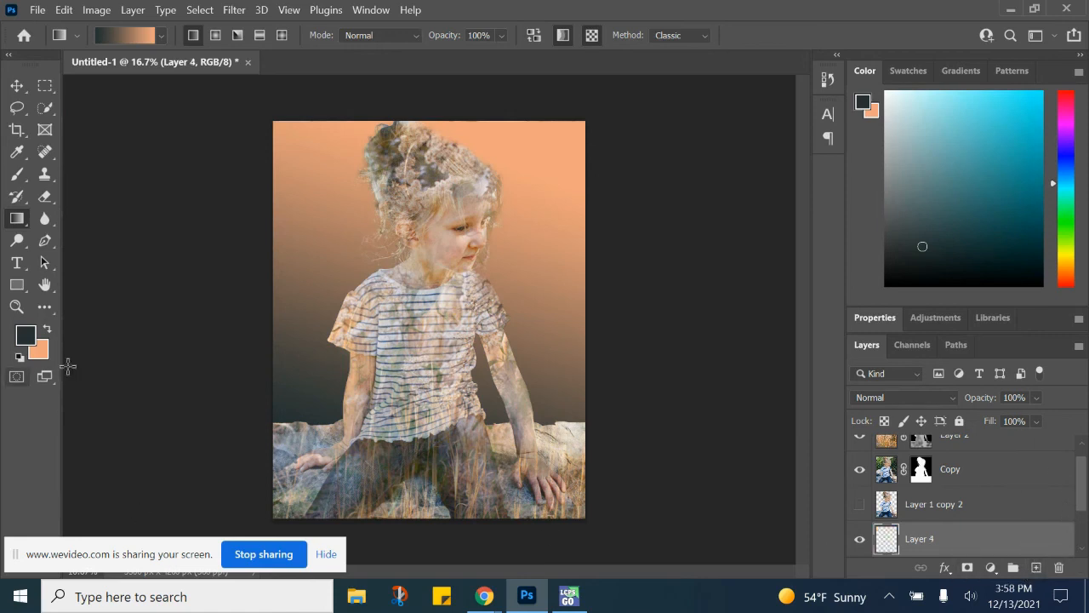
pyautogui.click(49, 331)
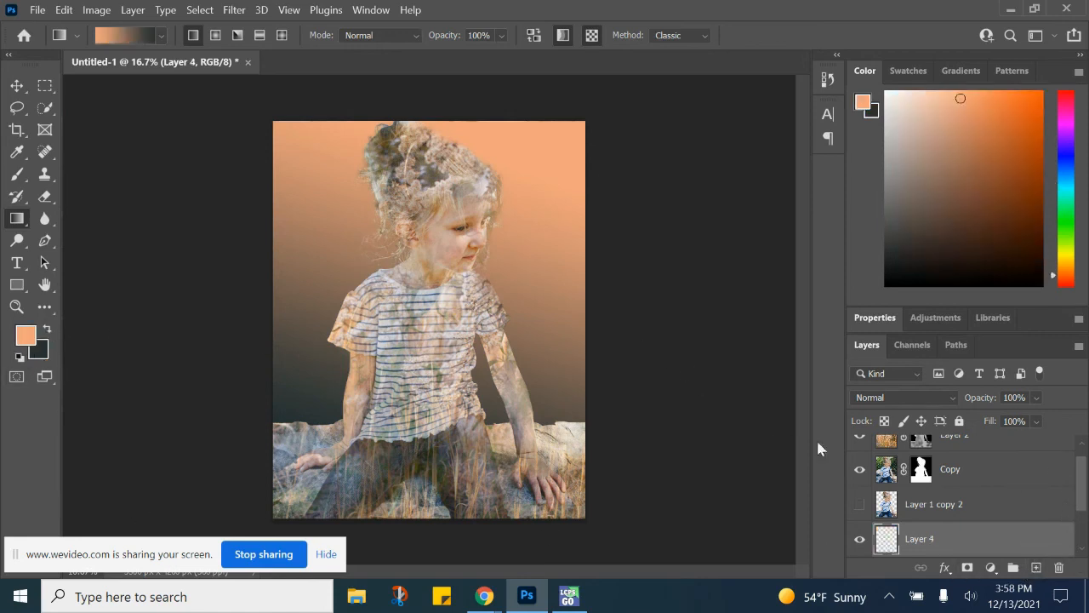
pyautogui.rightClick(16, 218)
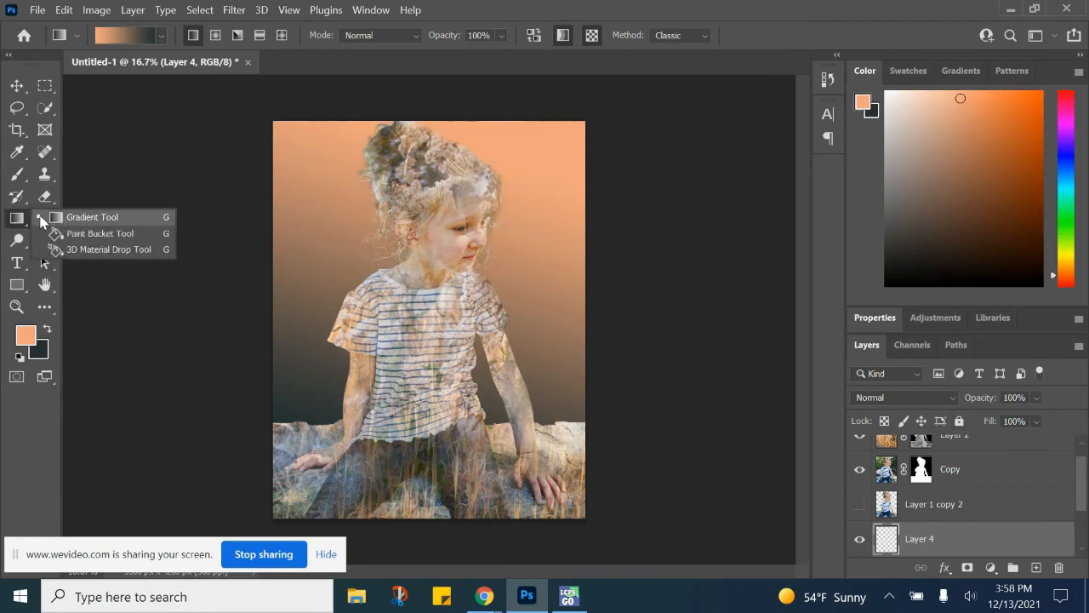
pyautogui.click(94, 236)
pyautogui.click(320, 260)
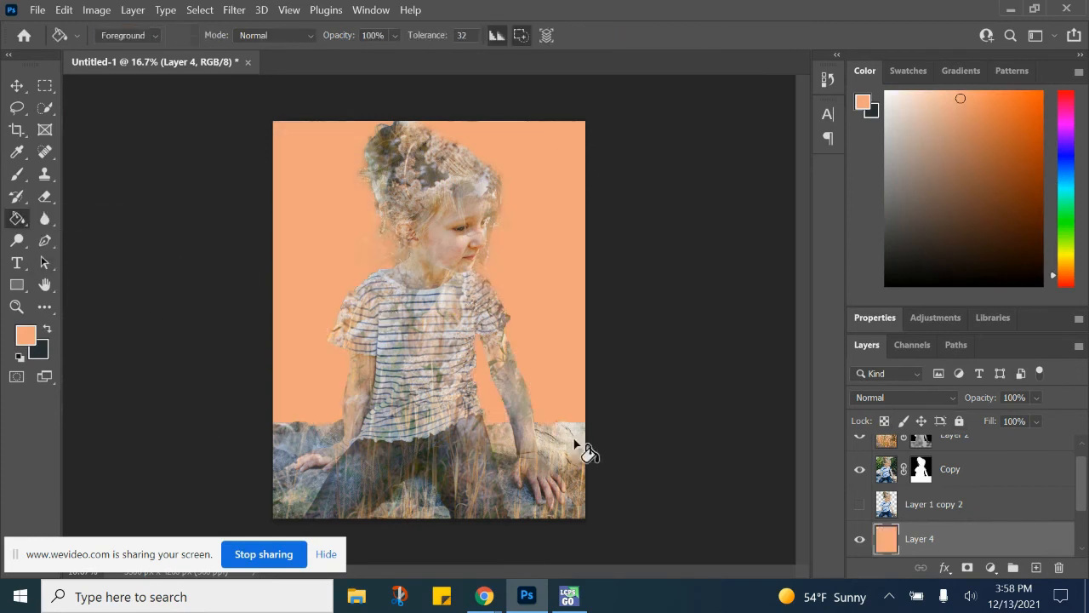
# Move Layer 4 to the top of the stack, try Soft Light at 14% opacity, and settle on Multiply at 16%
pyautogui.moveTo(973, 544); pyautogui.dragTo(961, 451)
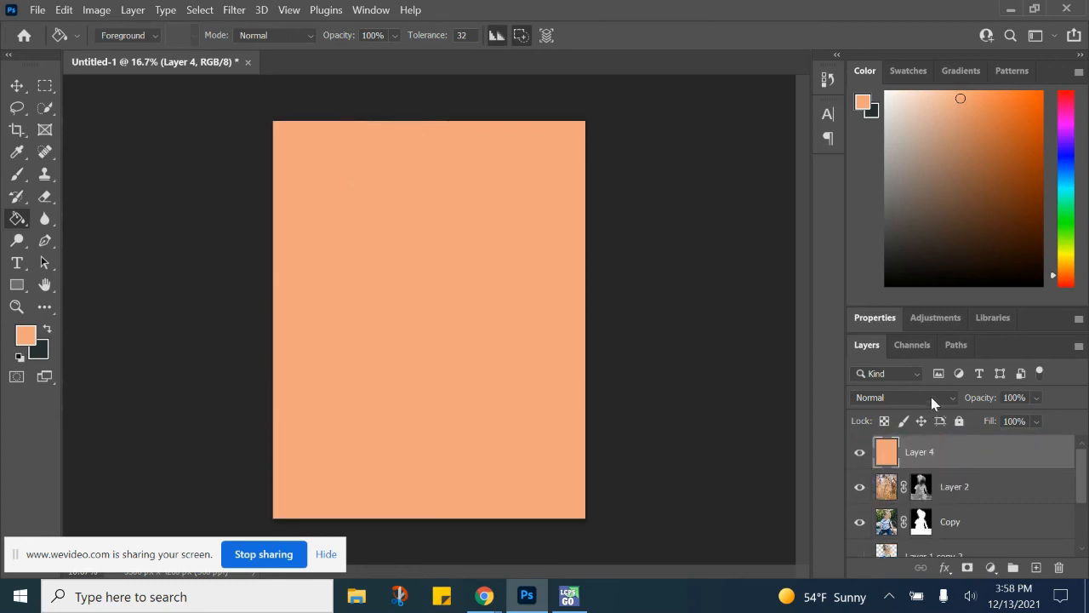
pyautogui.click(929, 397)
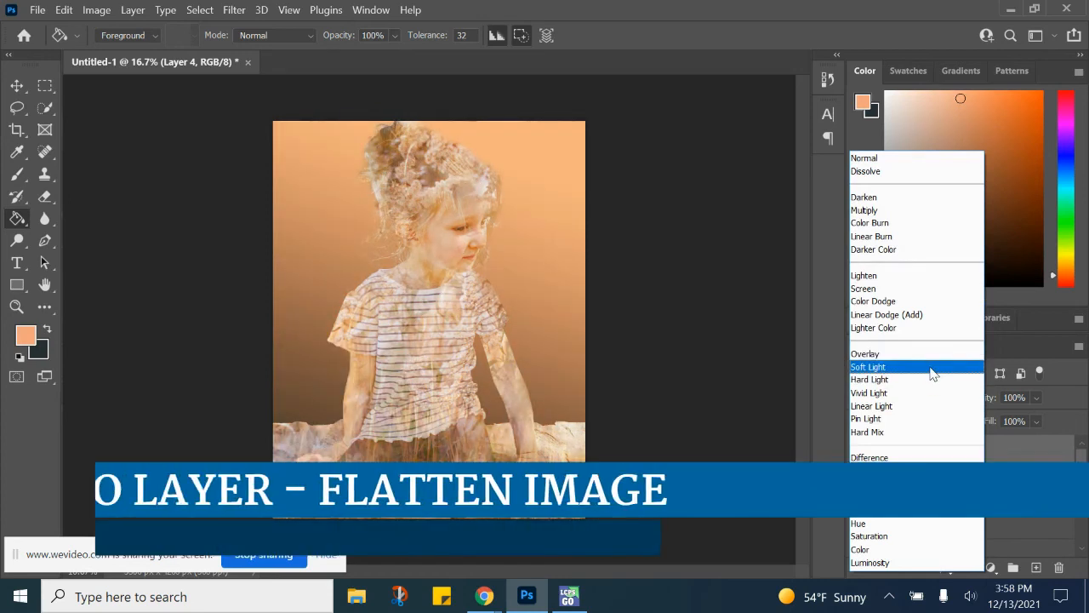
pyautogui.click(931, 367)
pyautogui.click(1036, 397)
pyautogui.click(1020, 419)
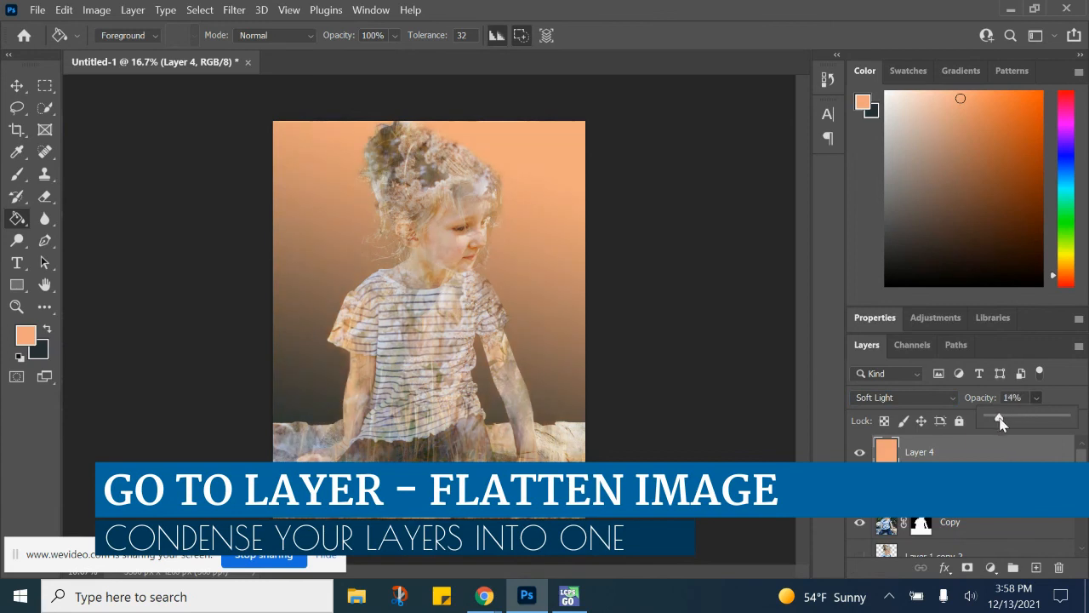
pyautogui.click(927, 400)
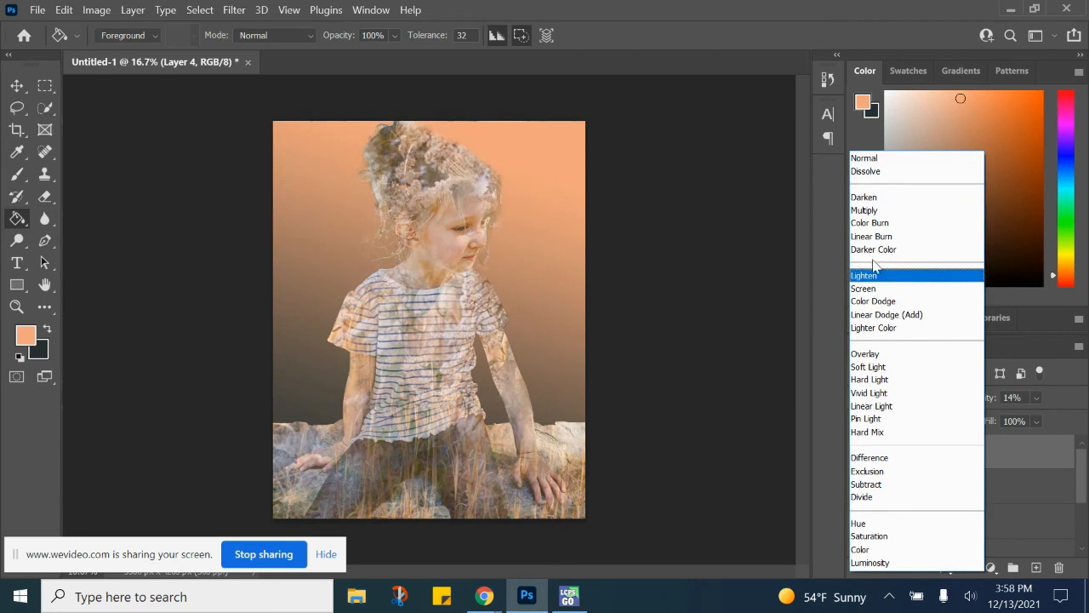
pyautogui.click(871, 212)
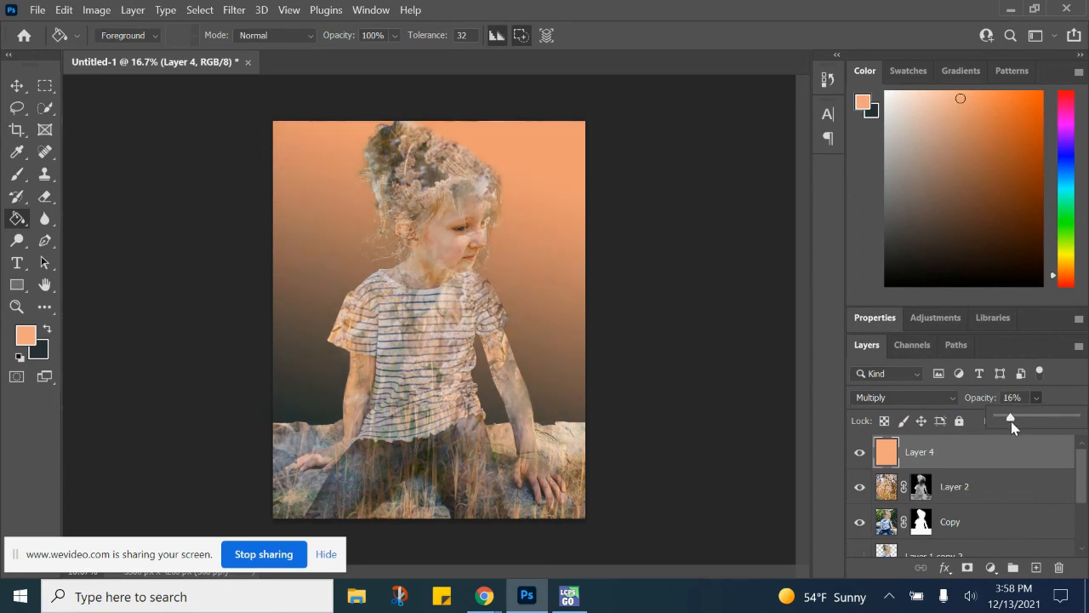
# Add a new top layer filled with a paler peach foreground colour and reduce its opacity to 21%
pyautogui.click(1036, 567)
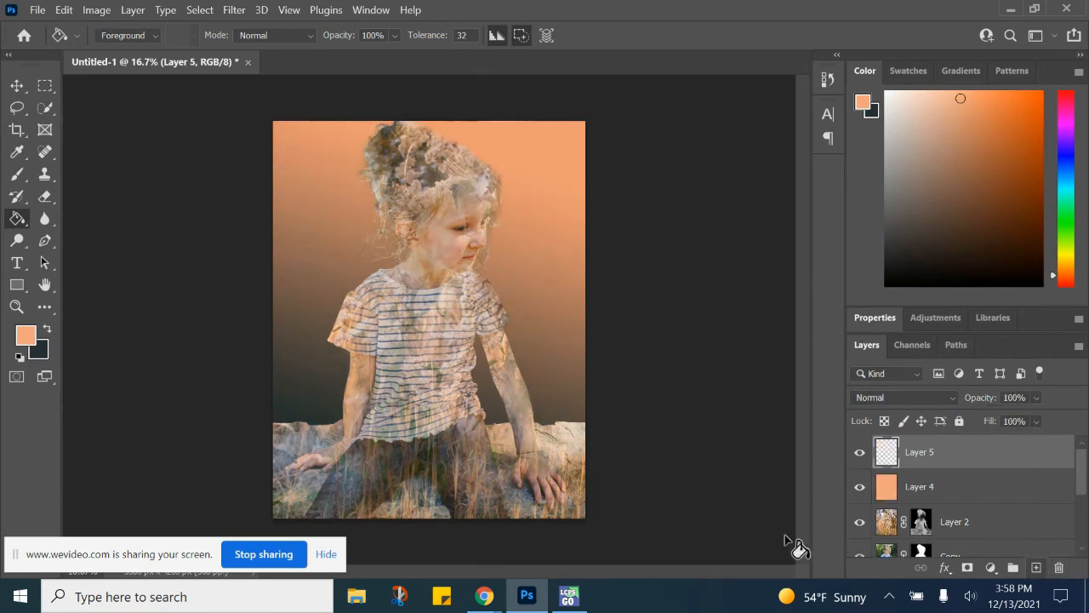
pyautogui.click(25, 336)
pyautogui.moveTo(686, 162); pyautogui.dragTo(690, 145)
pyautogui.click(1023, 137)
pyautogui.press('g')
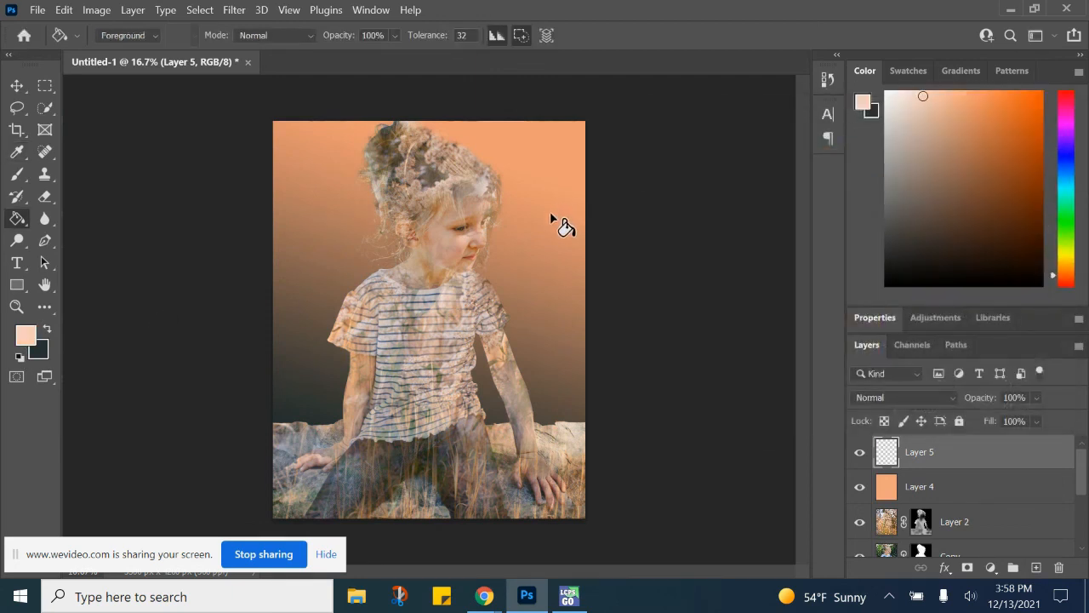
pyautogui.click(313, 170)
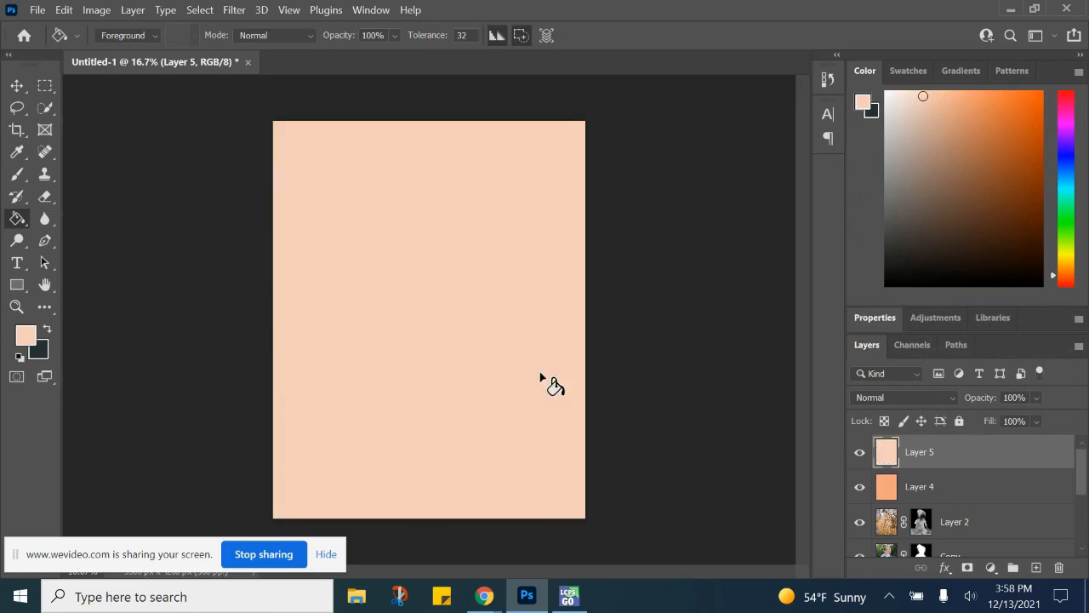
pyautogui.click(1037, 397)
pyautogui.click(1005, 417)
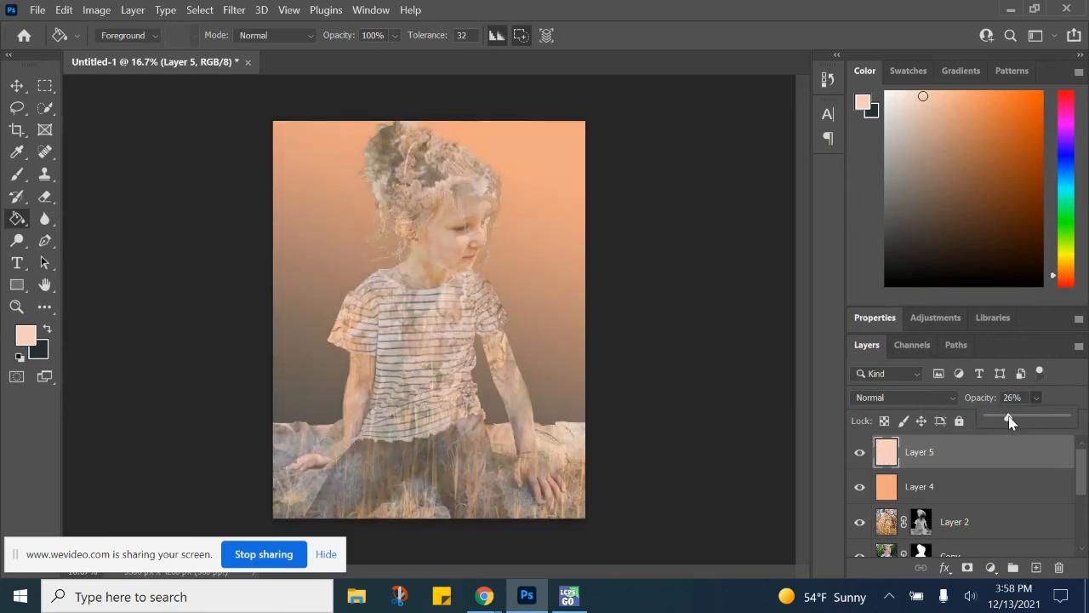
# Move Layer 4 down the stack to directly above the gradient on Layer 3
pyautogui.click(982, 492)
pyautogui.scroll(-2, 986, 502)
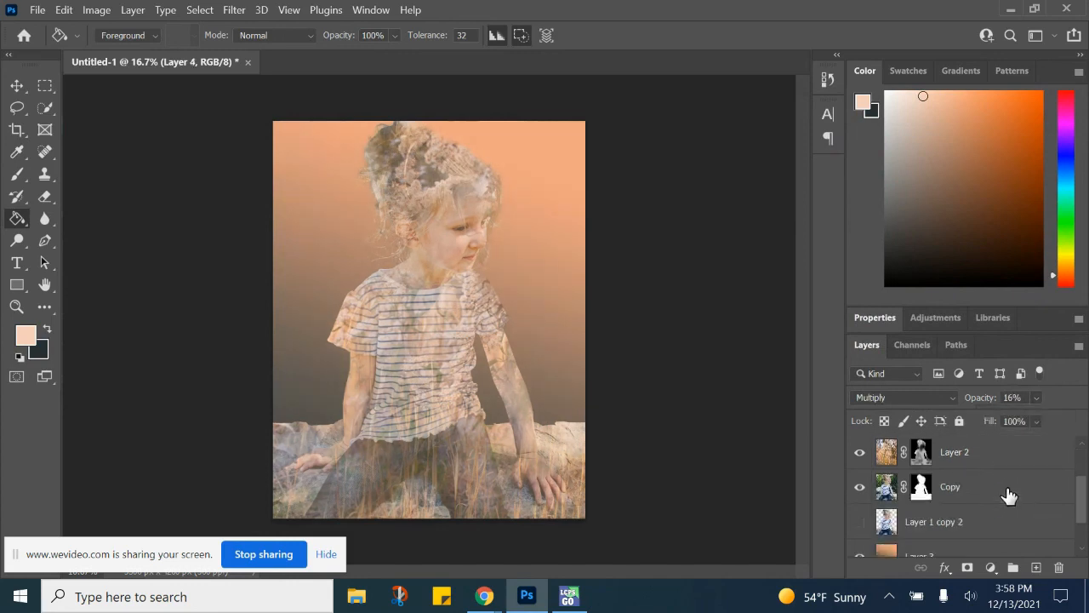
pyautogui.scroll(1, 1004, 495)
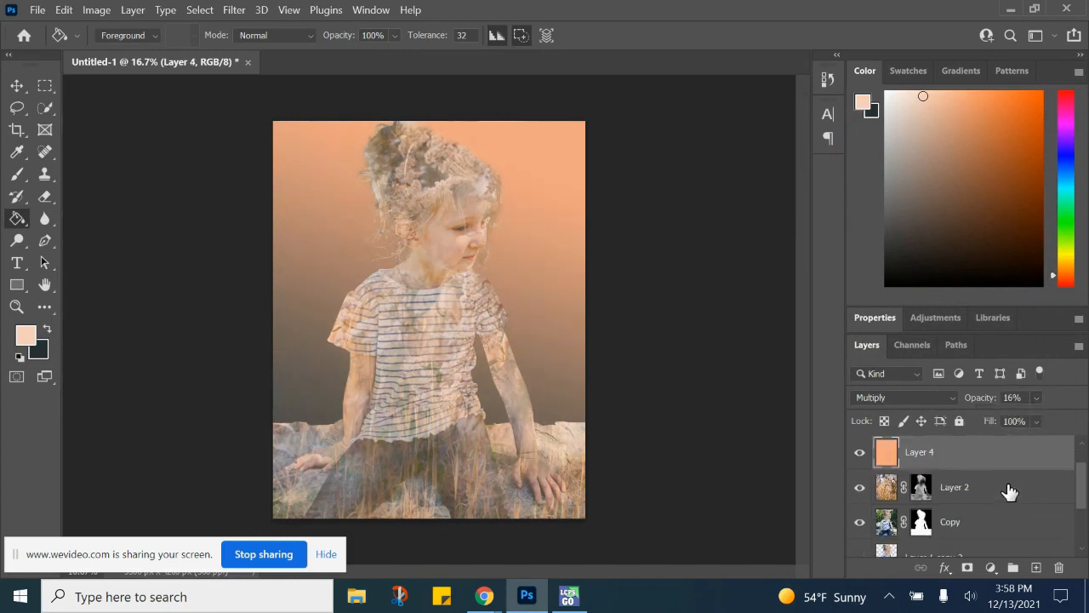
pyautogui.moveTo(974, 470); pyautogui.dragTo(1006, 534)
pyautogui.scroll(-2, 1006, 534)
pyautogui.moveTo(950, 457); pyautogui.dragTo(950, 502)
pyautogui.scroll(1, 975, 495)
pyautogui.scroll(2, 977, 494)
# Change Layer 5's blend mode and lower the opacity of the gradient on Layer 3 to 84%
pyautogui.click(977, 452)
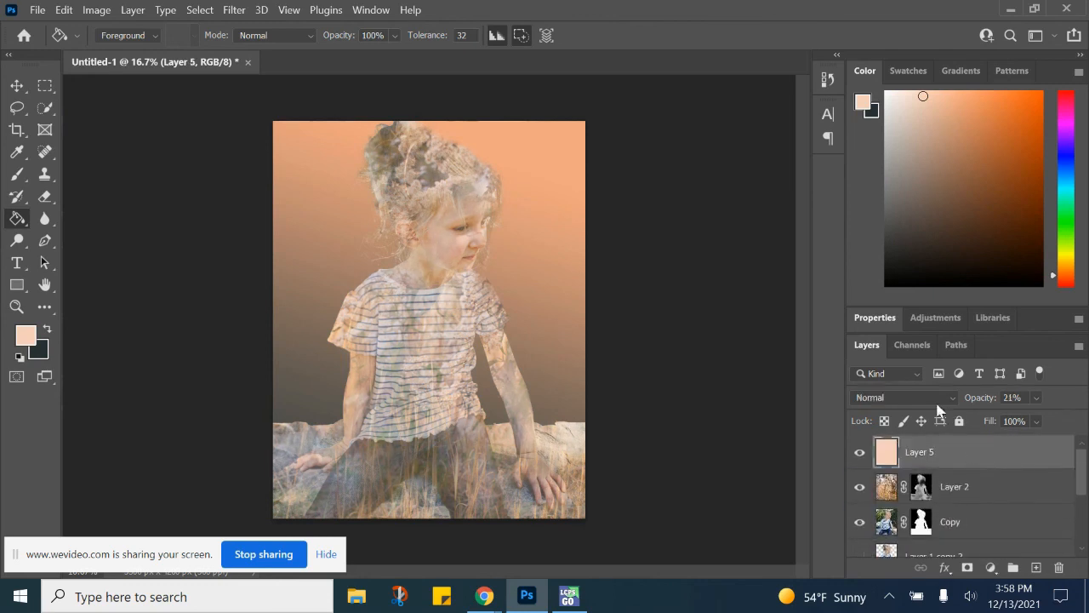
pyautogui.click(930, 397)
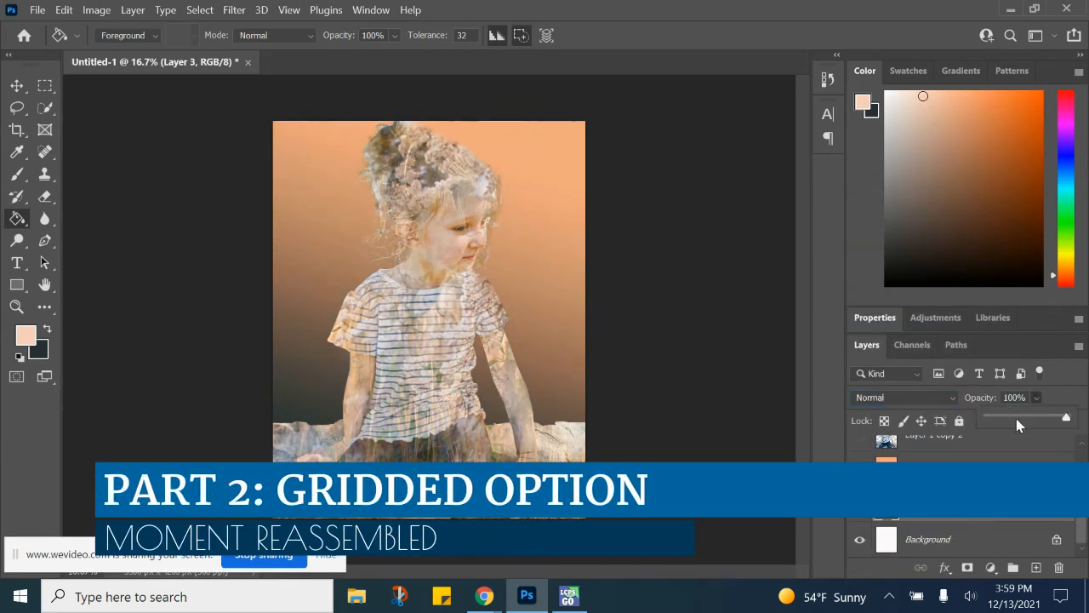
pyautogui.click(1016, 418)
pyautogui.moveTo(1016, 418); pyautogui.dragTo(1054, 422)
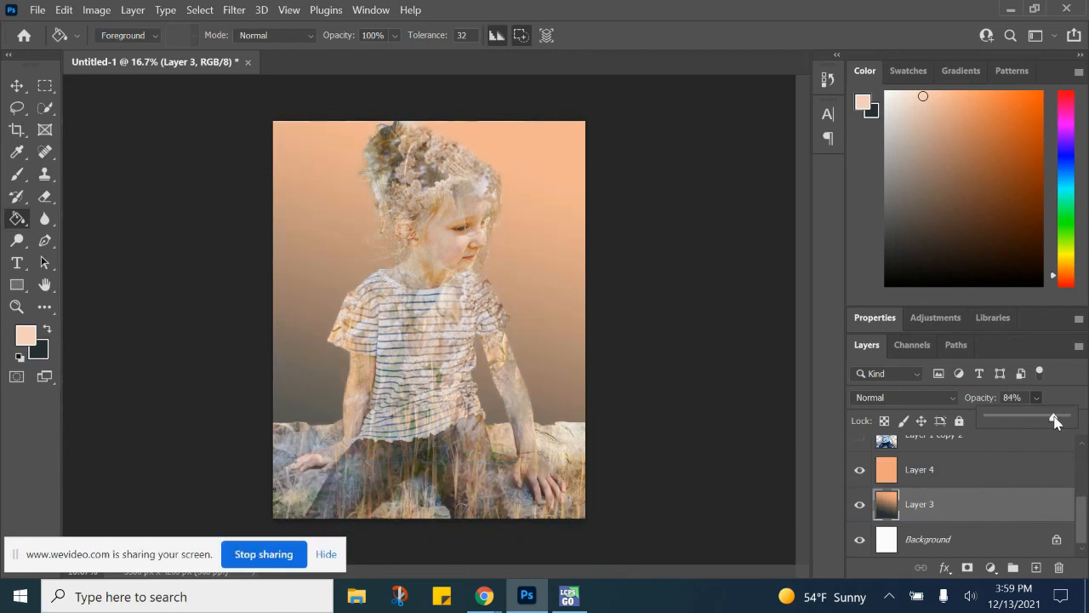
# Delete Layer 4 from the layer stack and switch to the Move tool
pyautogui.click(1004, 463)
pyautogui.moveTo(935, 471); pyautogui.dragTo(1058, 566)
pyautogui.scroll(5, 974, 485)
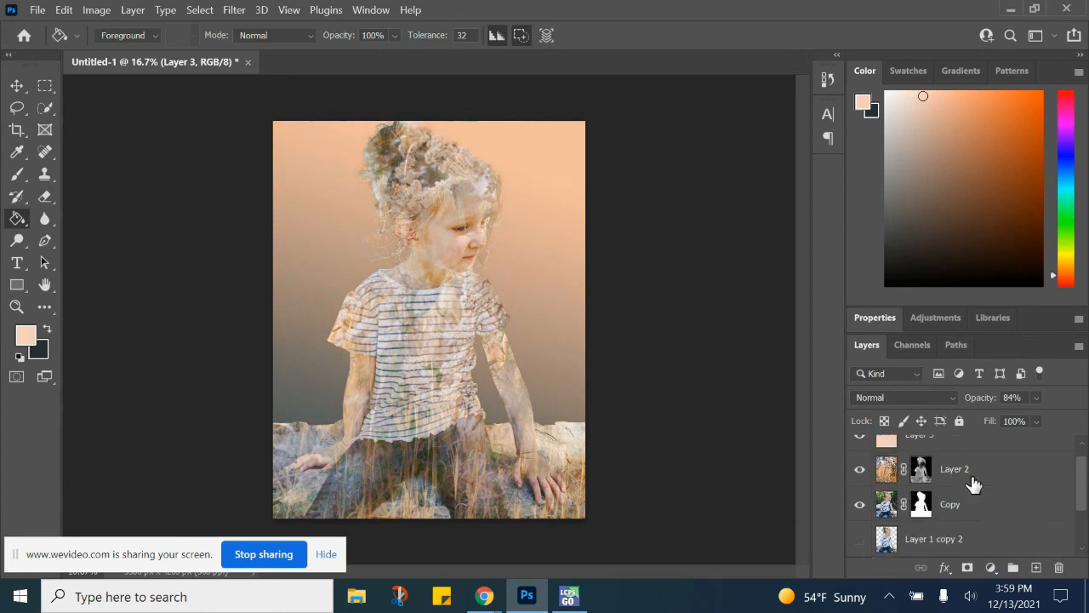
pyautogui.scroll(-5, 974, 485)
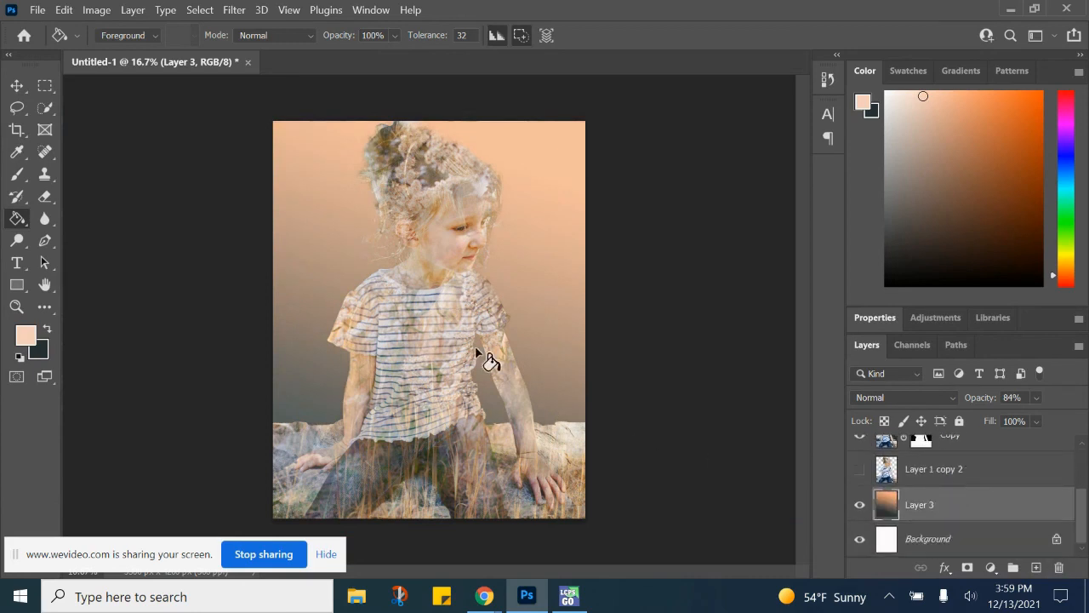
pyautogui.click(17, 86)
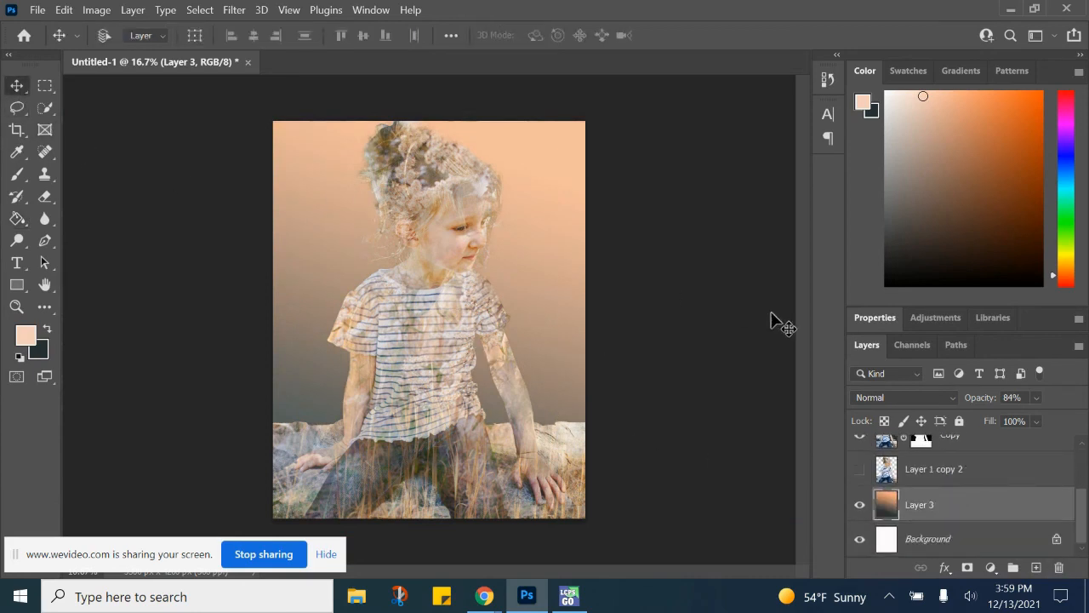